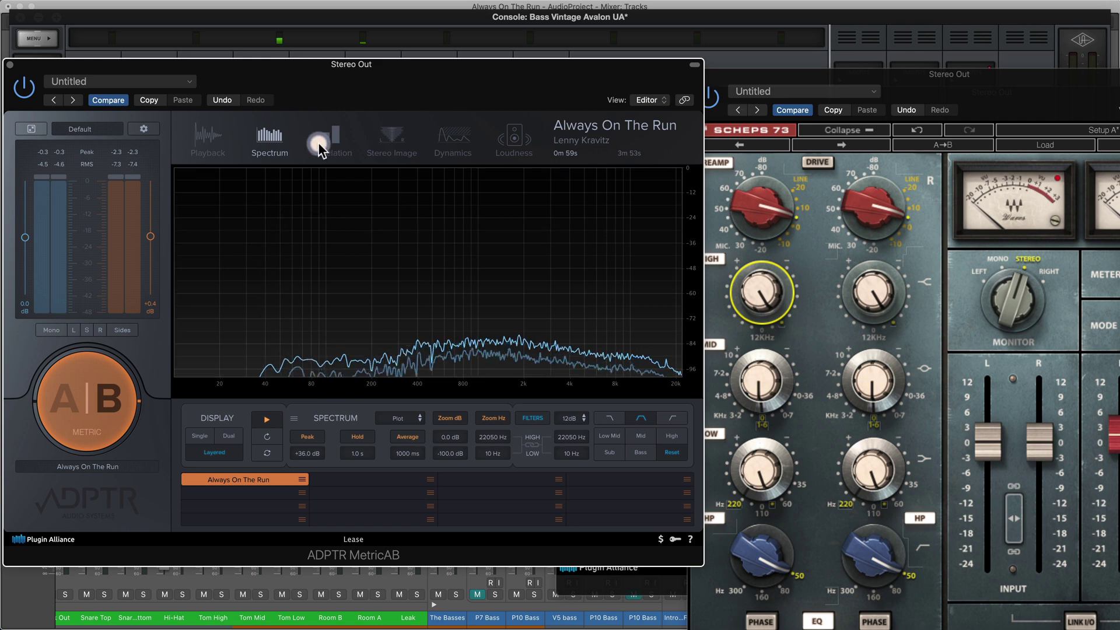
Look through MetricAB's Spectrum, Correlation, Stereo Image, Dynamics, Loudness and Playback views
click(322, 143)
click(373, 143)
click(449, 146)
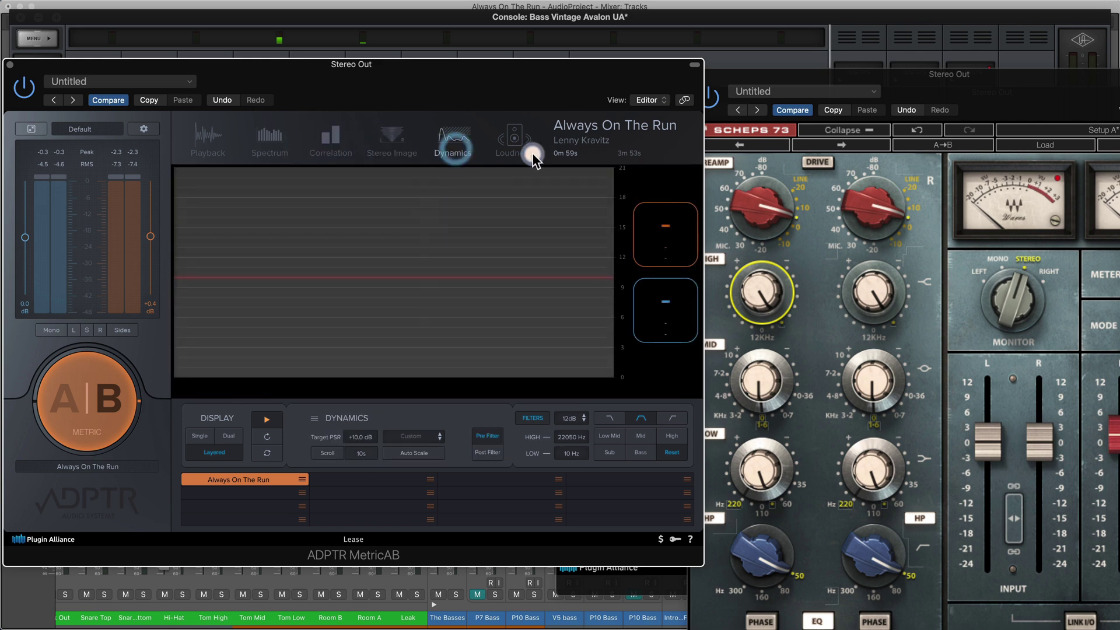
click(513, 145)
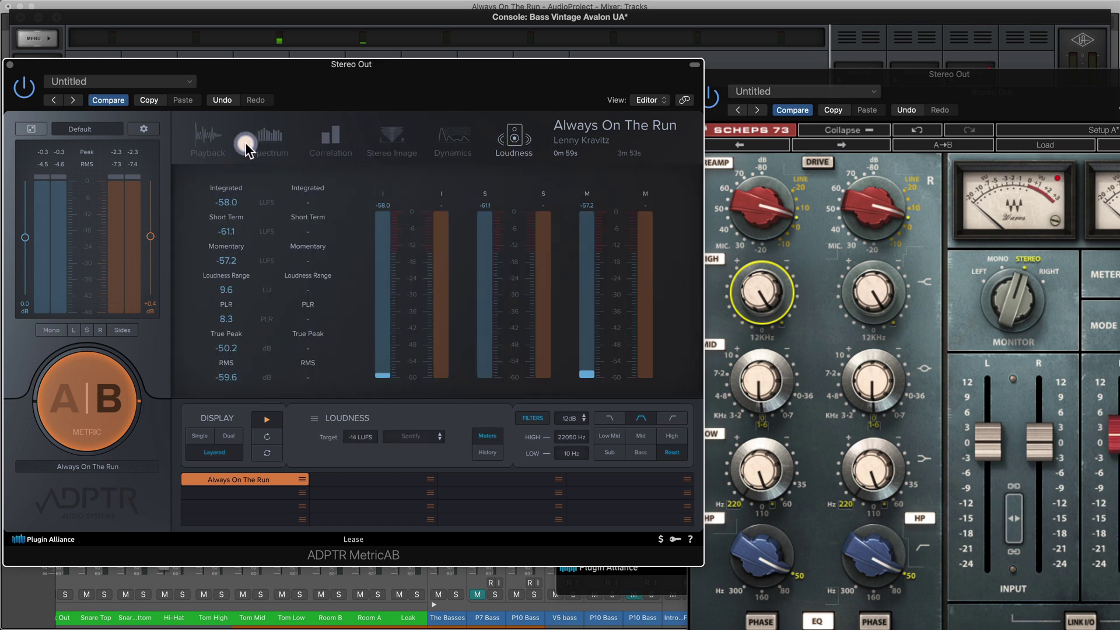
click(204, 145)
click(278, 141)
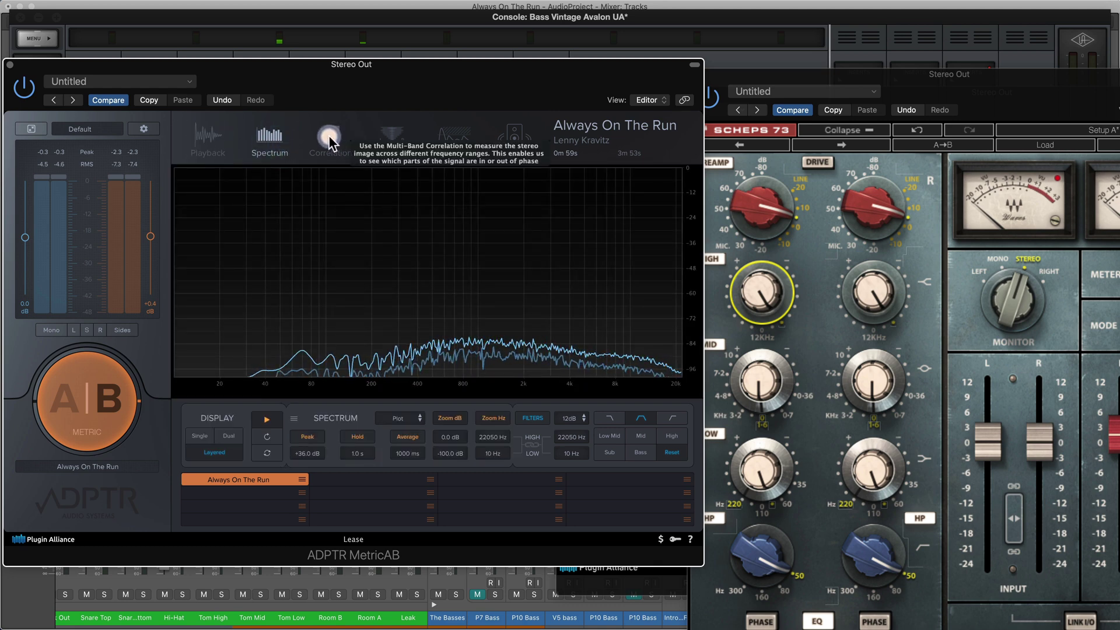
click(347, 140)
click(376, 138)
click(453, 142)
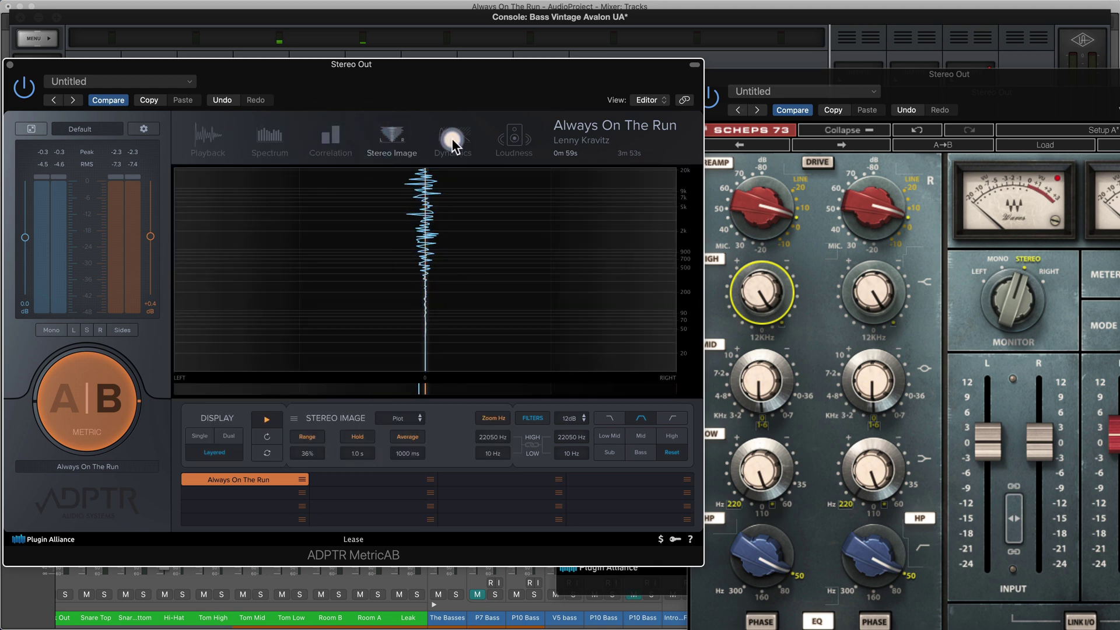
click(511, 140)
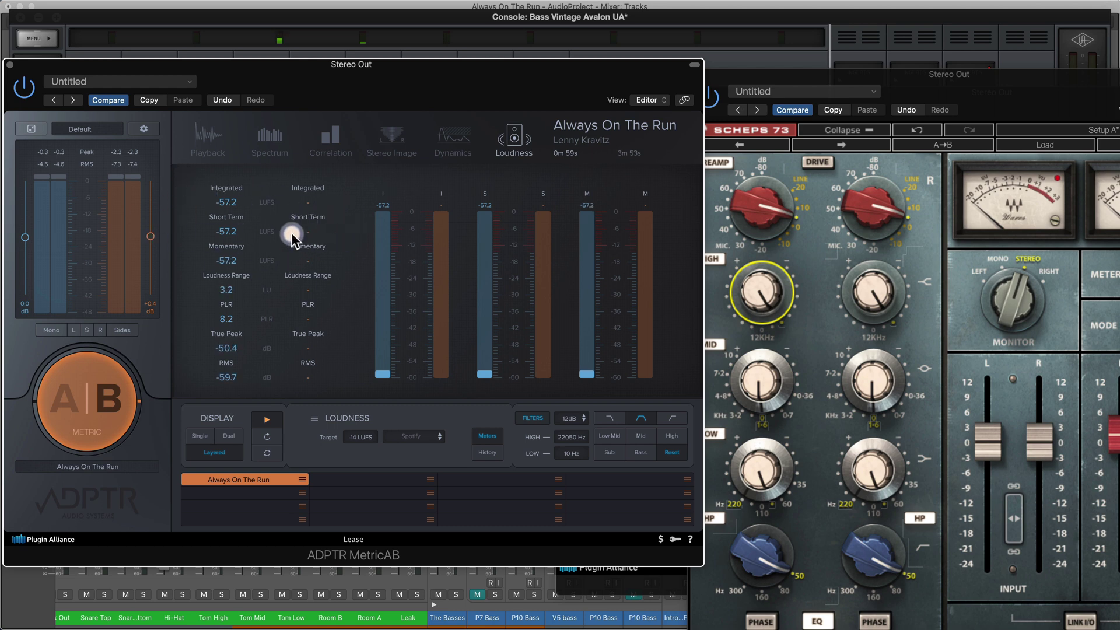
Set MetricAB's Stereo Image view to the Dual display and return to the Playback view of the reference track
click(391, 138)
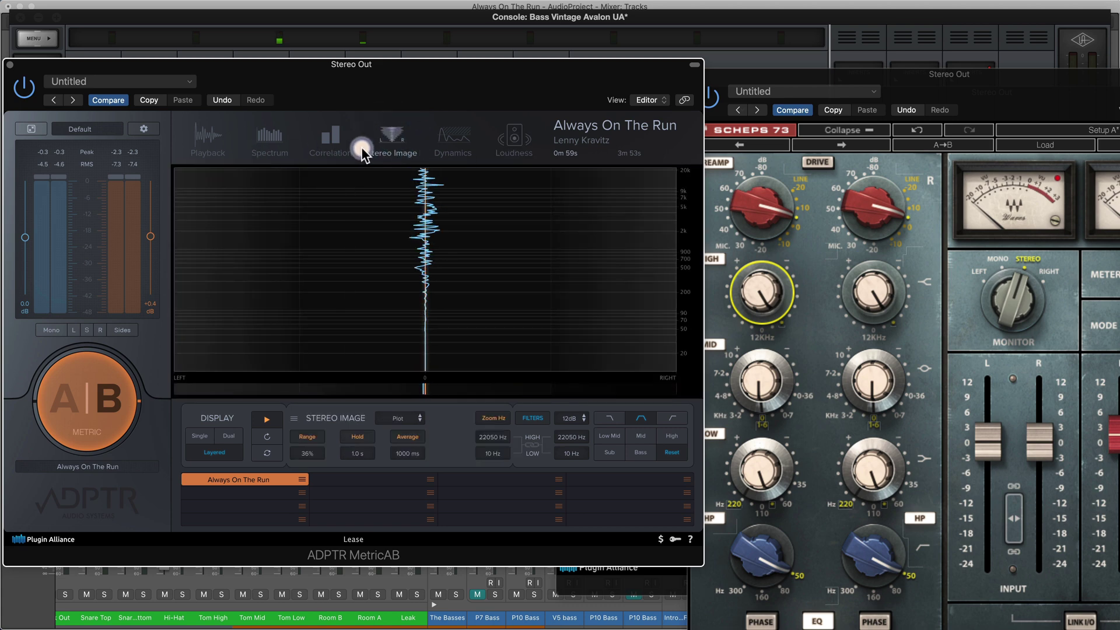
click(217, 435)
click(204, 437)
click(238, 434)
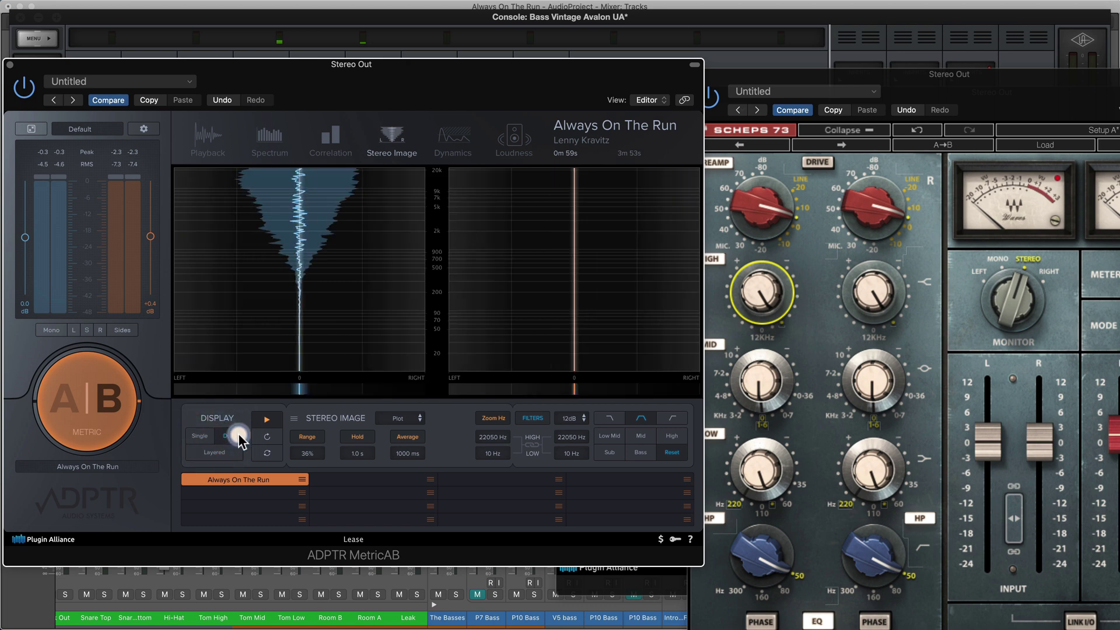
click(207, 135)
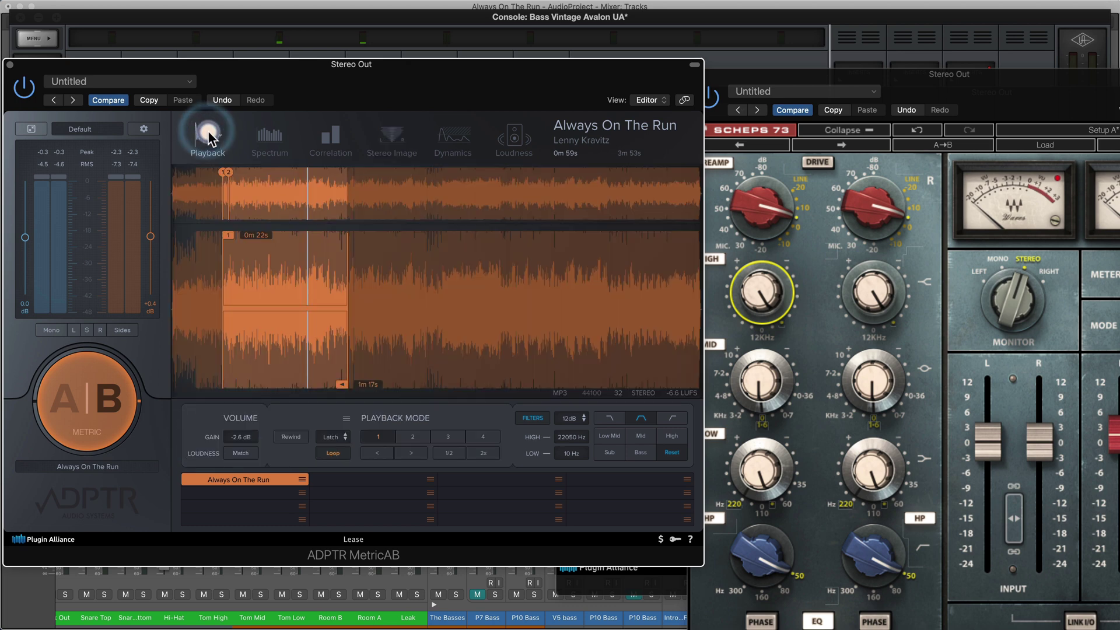
click(238, 458)
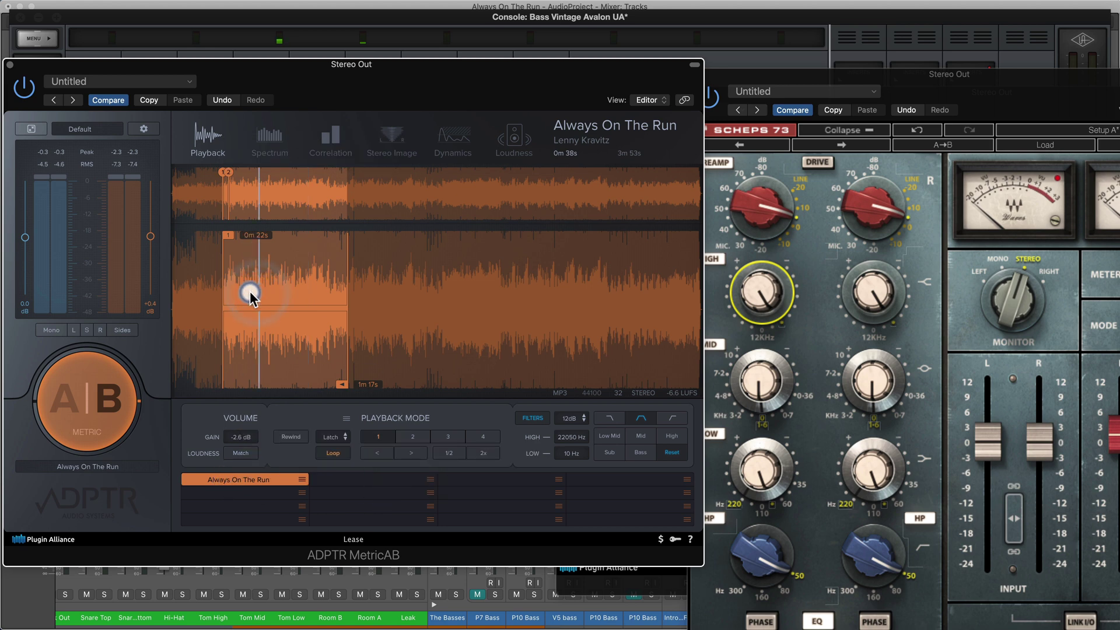
Rearrange the overlapping MetricAB, SPL IRON and Scheps 73 plug-in windows so that each one is within reach
drag(299, 69, 821, 175)
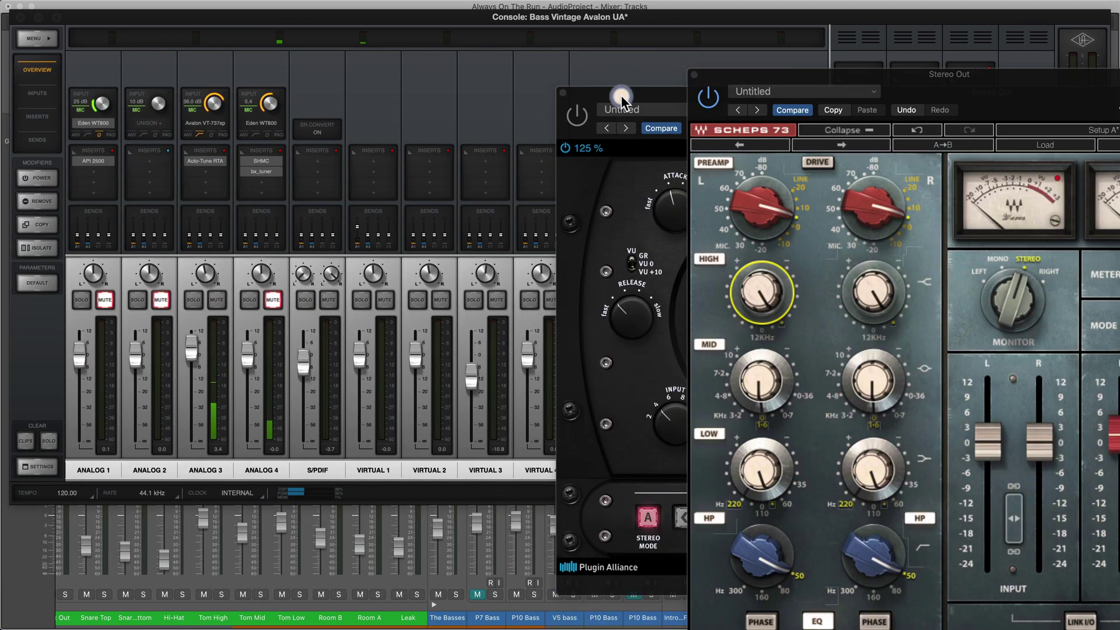
drag(622, 102, 386, 240)
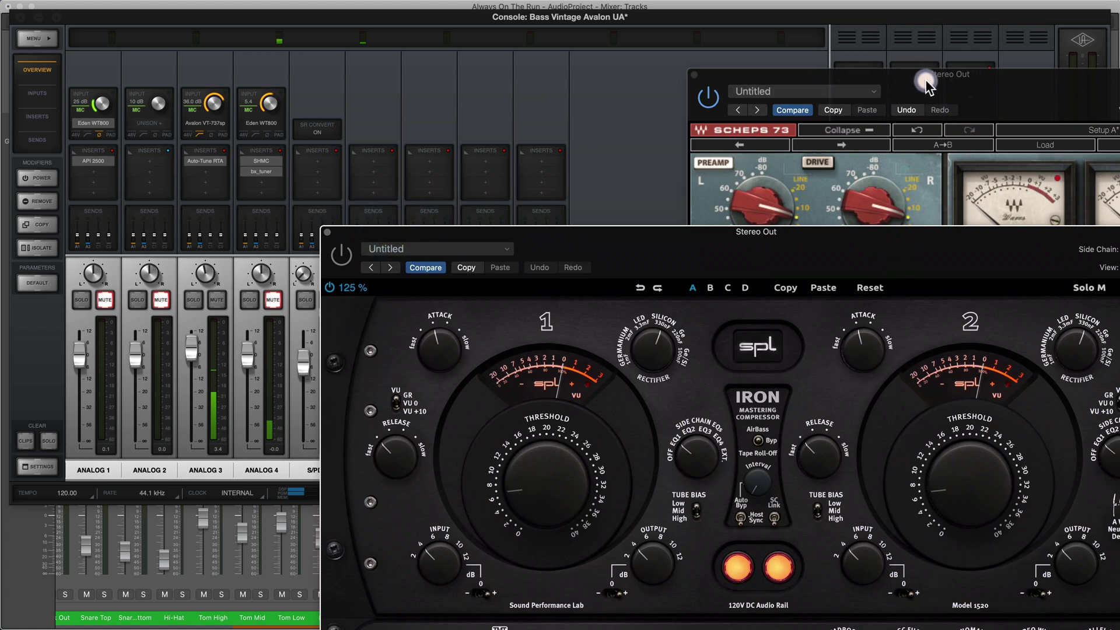
drag(928, 85, 556, 51)
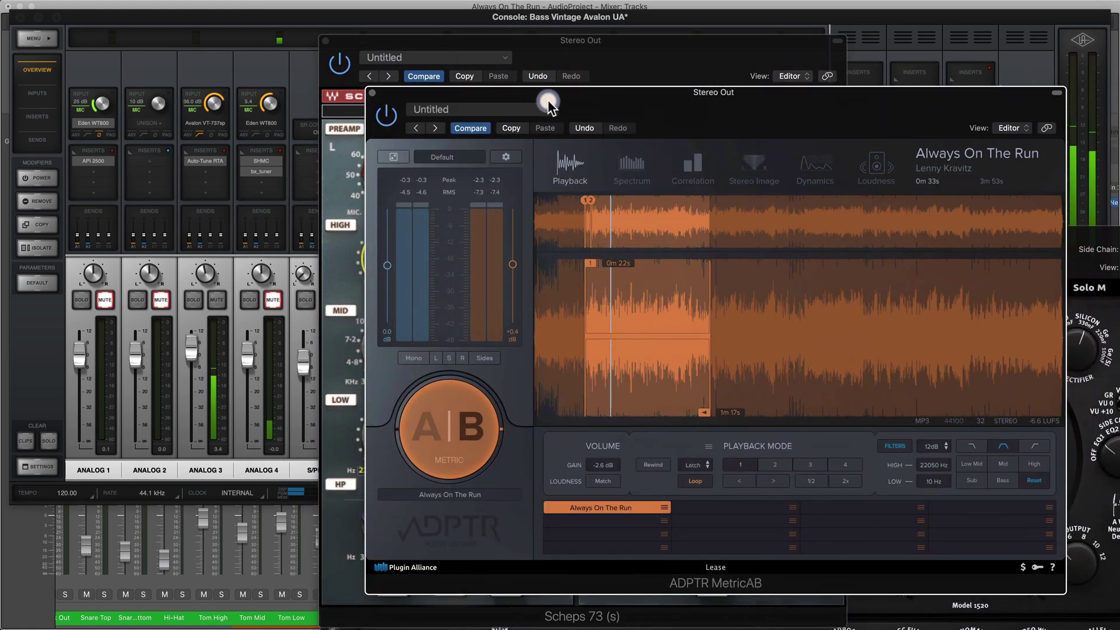
drag(585, 105, 433, 107)
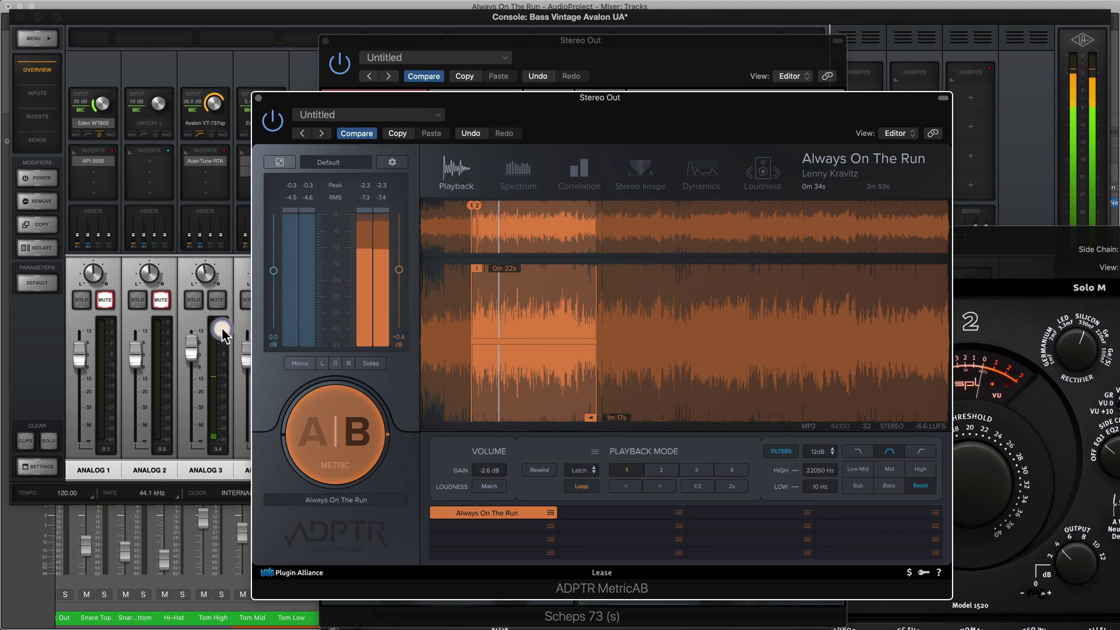
Bring the Logic mixer to the front and move the MetricAB and Scheps 73 windows away from its channel strips
click(56, 579)
click(39, 591)
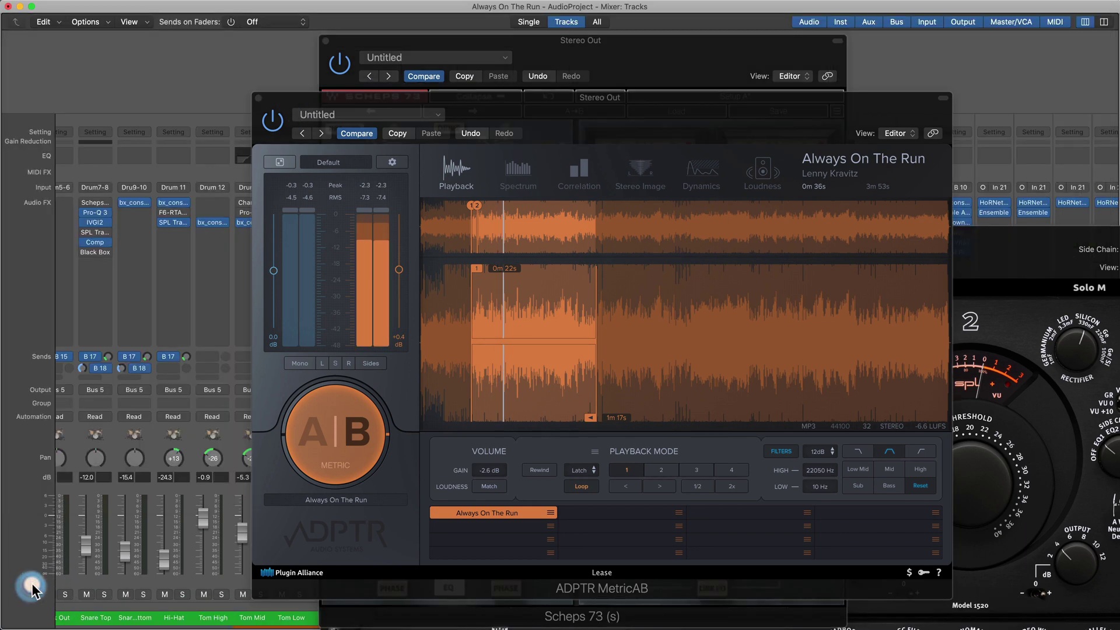
drag(327, 96, 683, 65)
drag(507, 49, 716, 44)
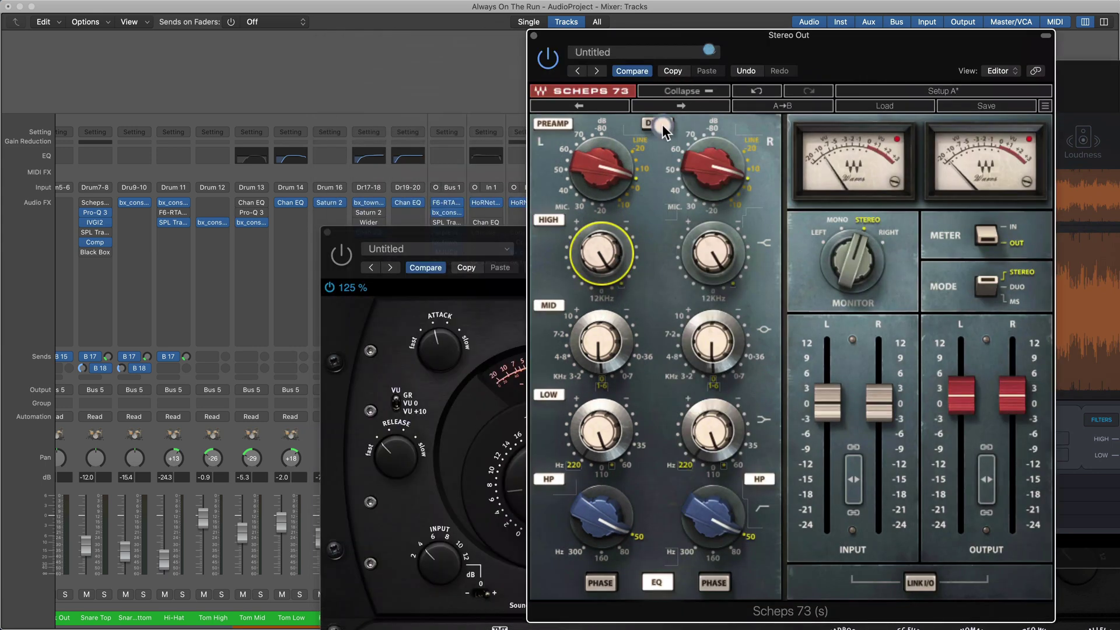
click(418, 279)
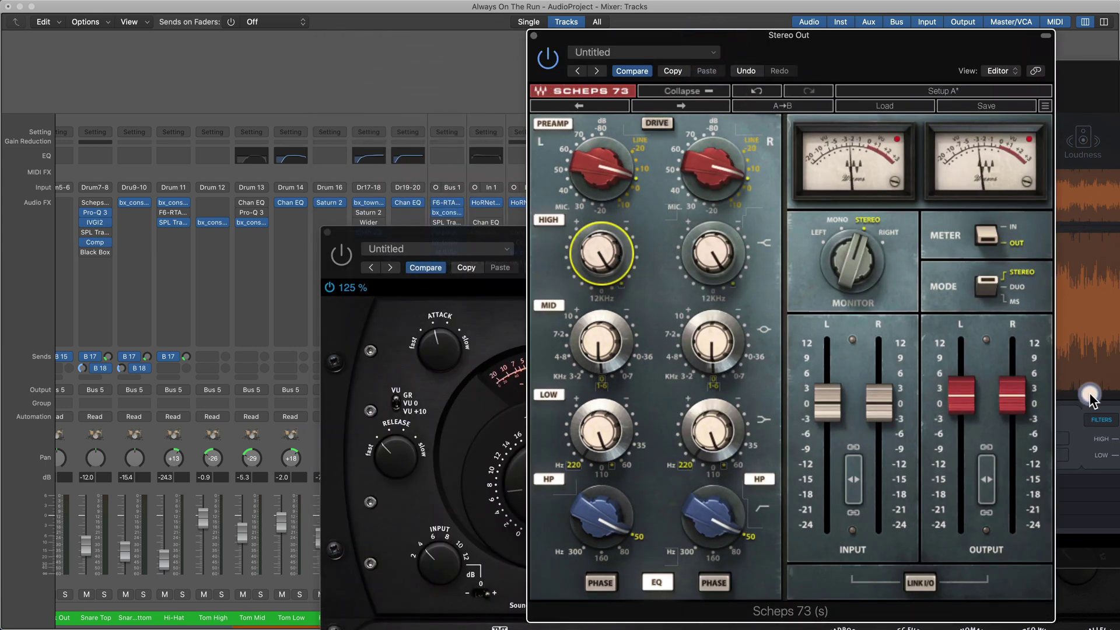
Switch MetricAB to the mix (A) and move the song playhead to about bar 15 in the Tracks window
click(1074, 417)
click(677, 409)
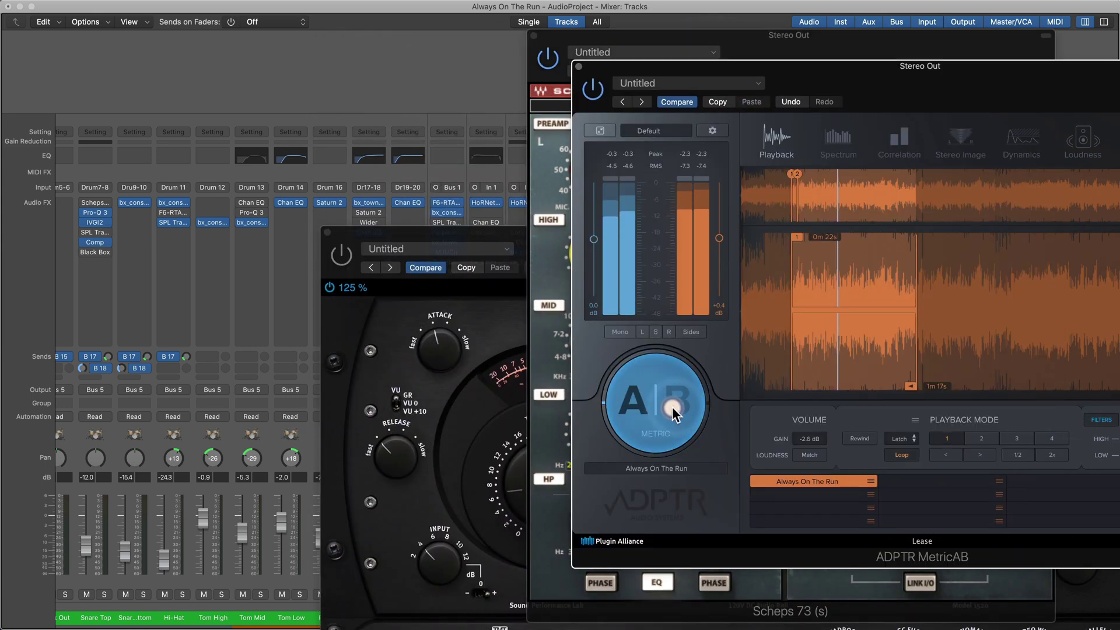
click(647, 402)
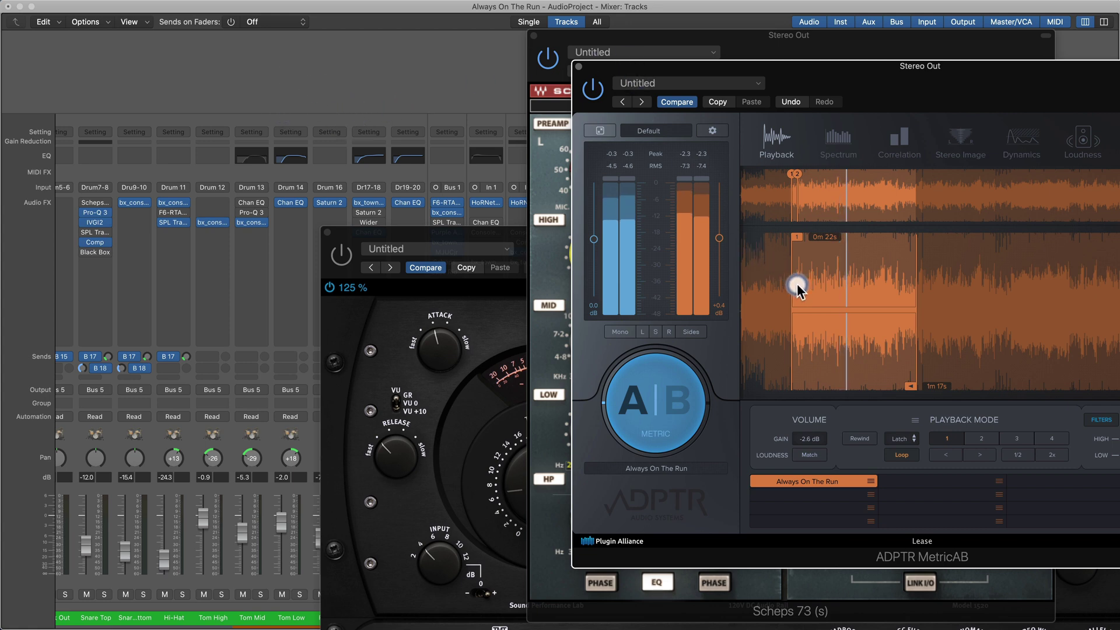
key(super+2)
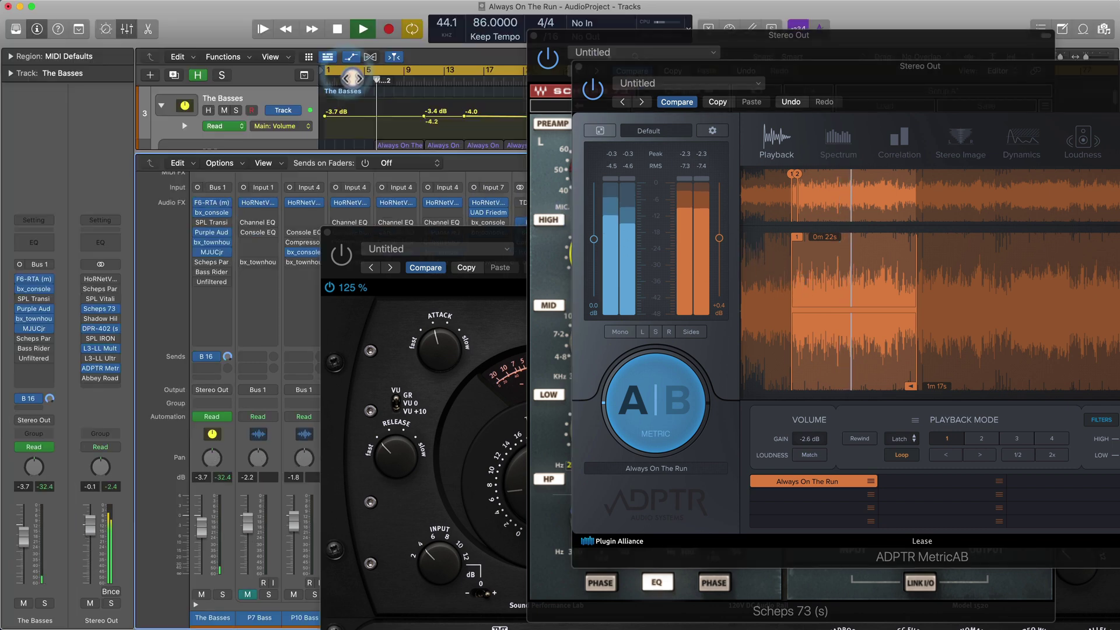
click(472, 77)
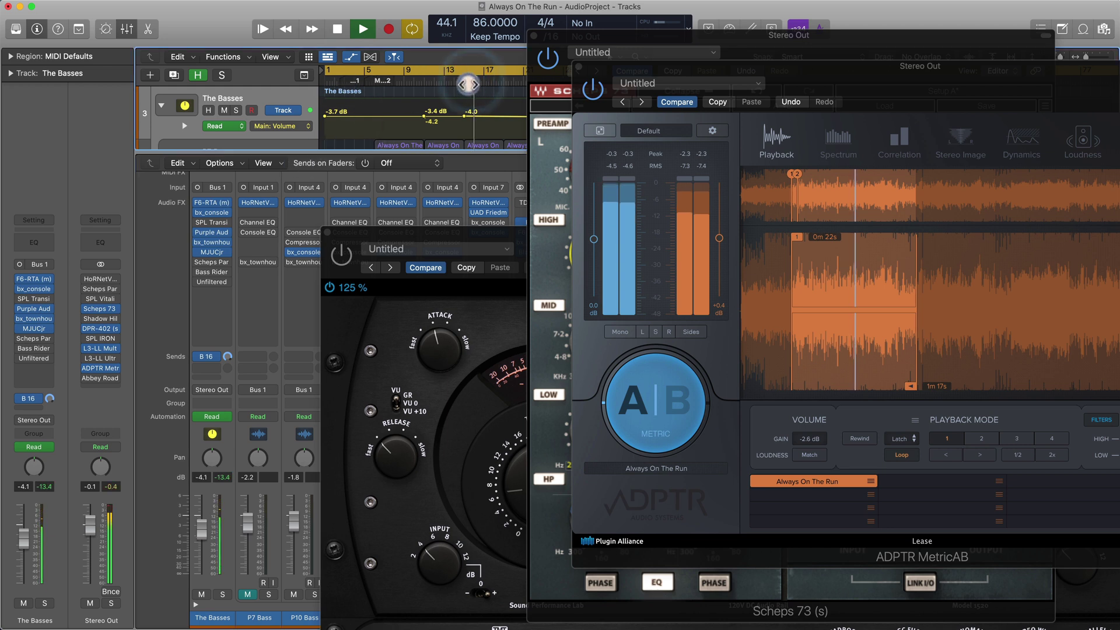
Restart the reference near the beginning of its loop and compare it with the mix by switching MetricAB to B and back to A
click(800, 337)
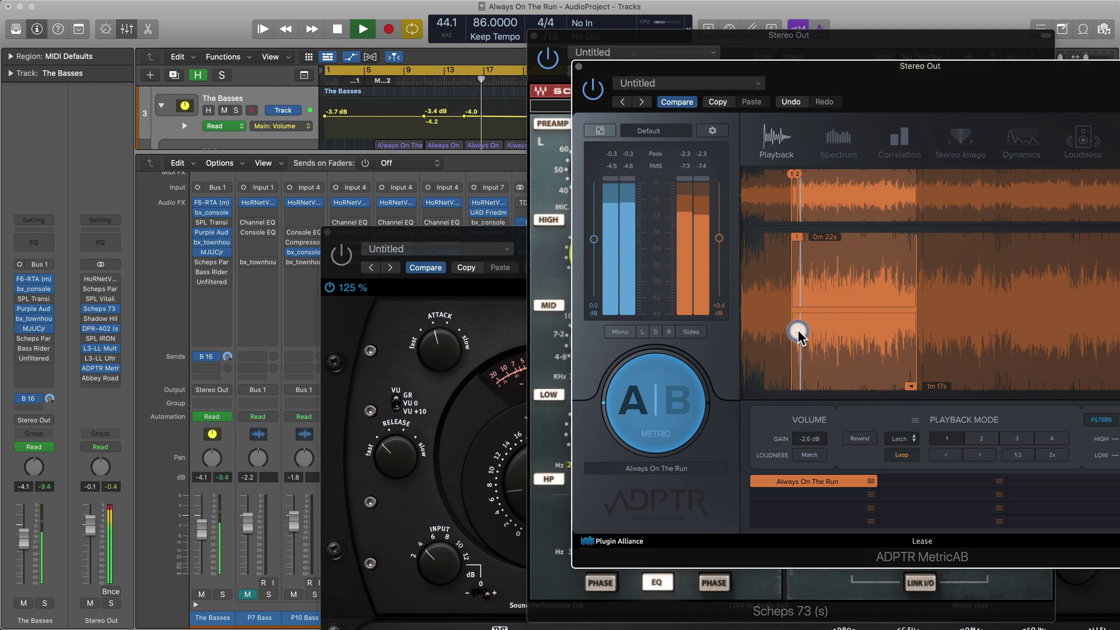
click(679, 408)
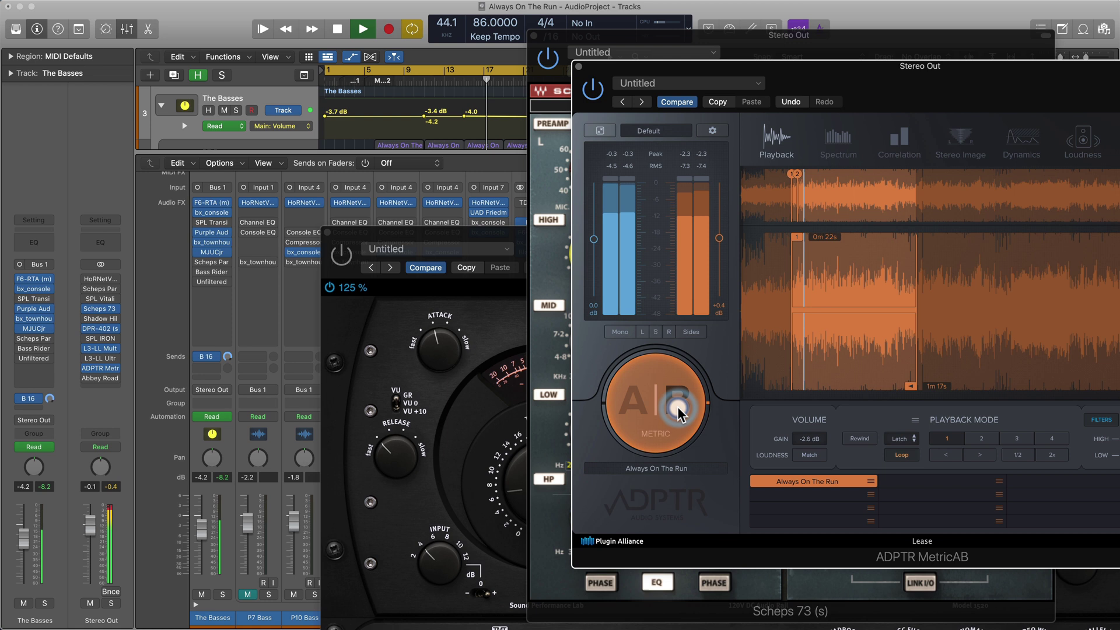
click(642, 407)
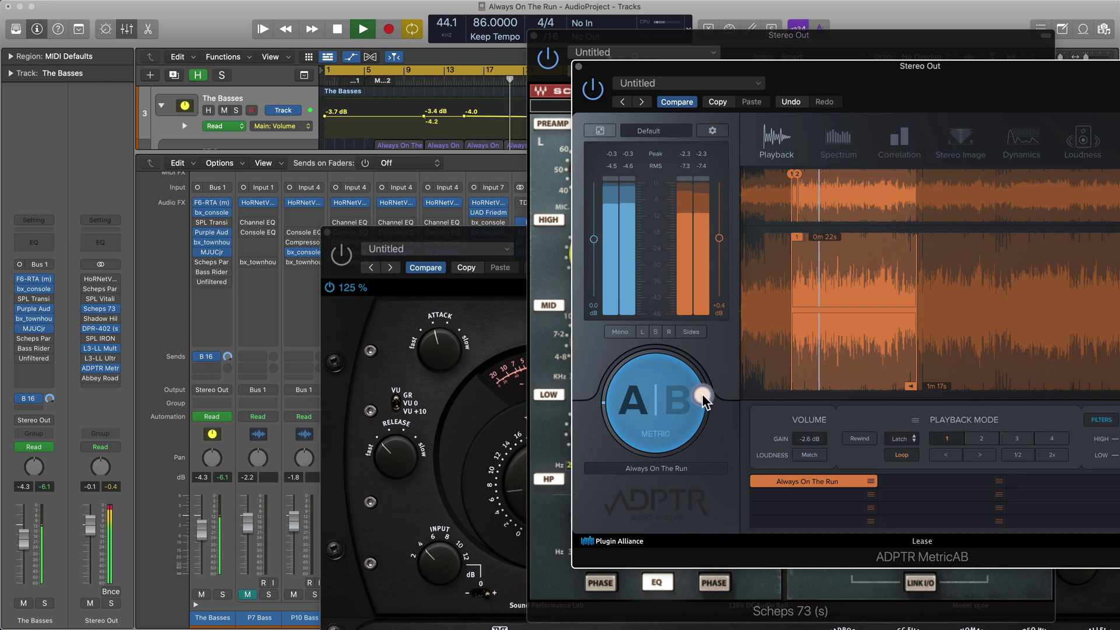
Nudge the left channel's High gain in Scheps 73 and move its window clear of MetricAB
click(546, 255)
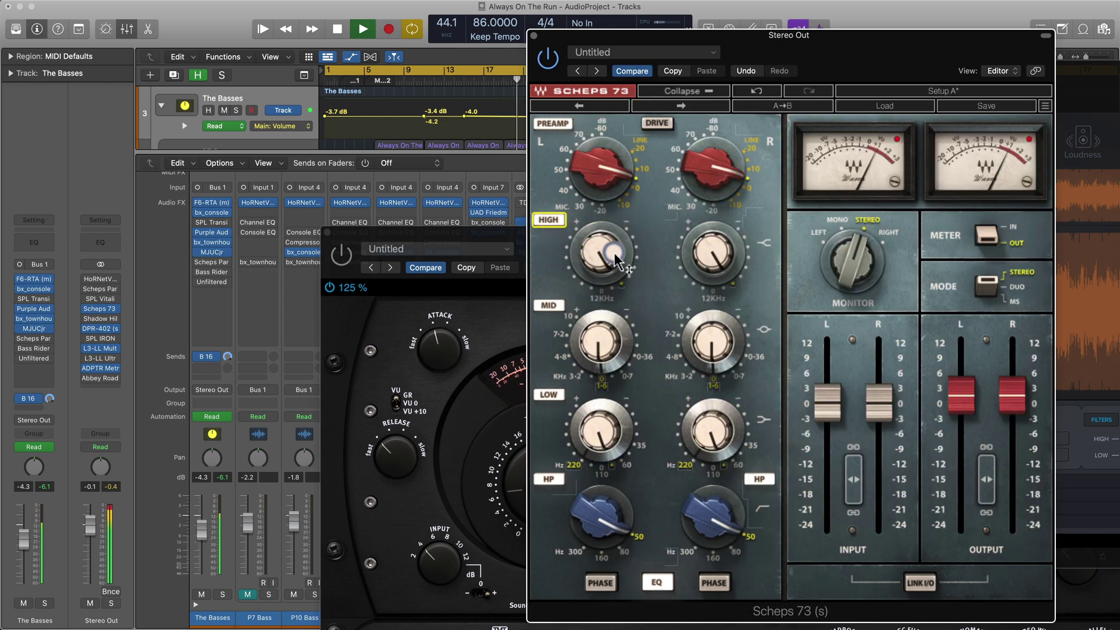
drag(617, 261, 617, 267)
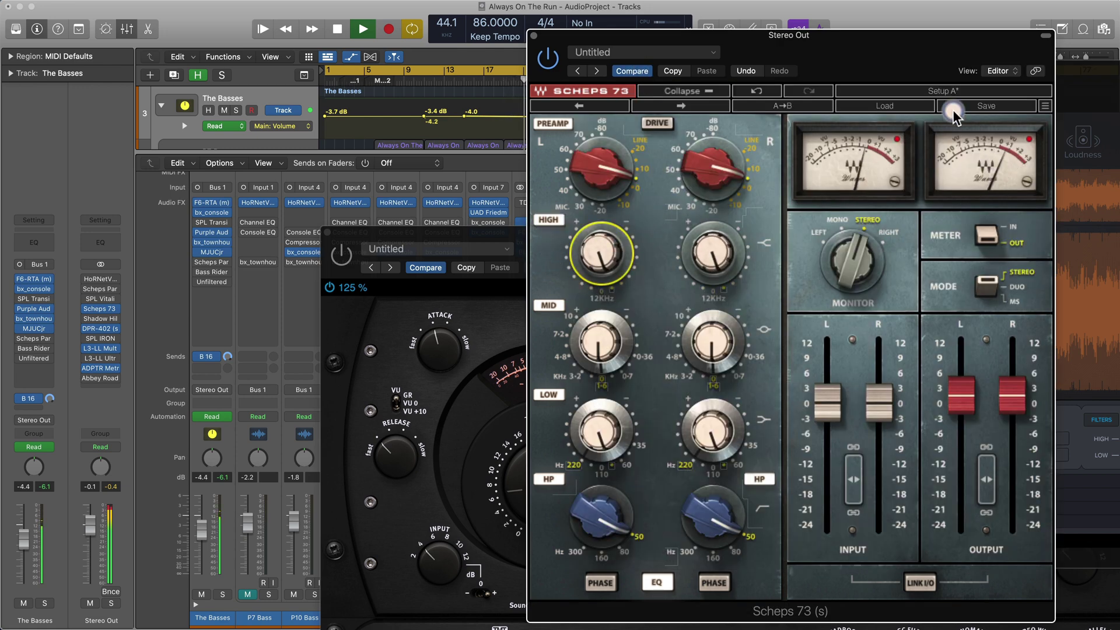
drag(893, 81, 499, 77)
Show the Spectrum view in MetricAB and place its window beside the Scheps 73 controls
click(774, 323)
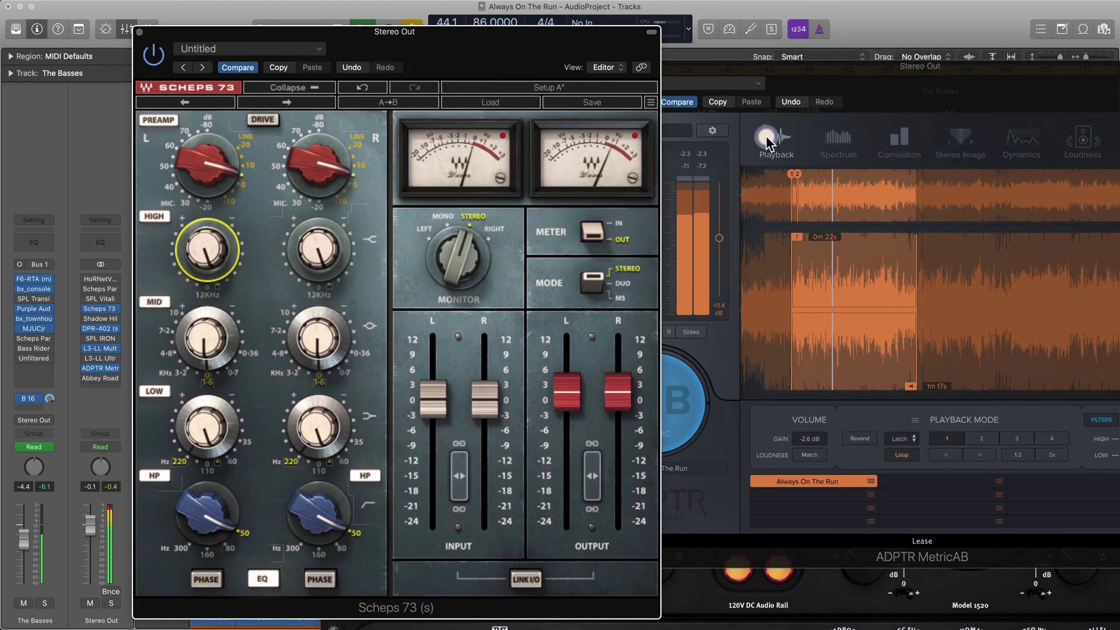
click(835, 139)
drag(814, 86, 742, 71)
Lower the Stereo Out fader to -1.9 dB
click(90, 530)
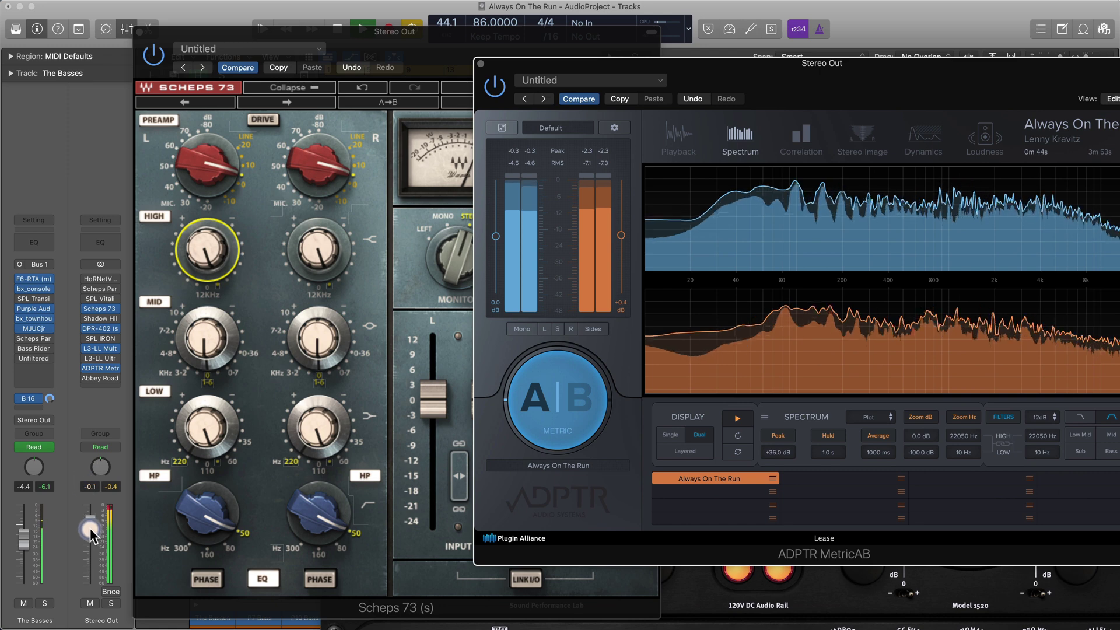
drag(91, 530, 91, 534)
click(559, 482)
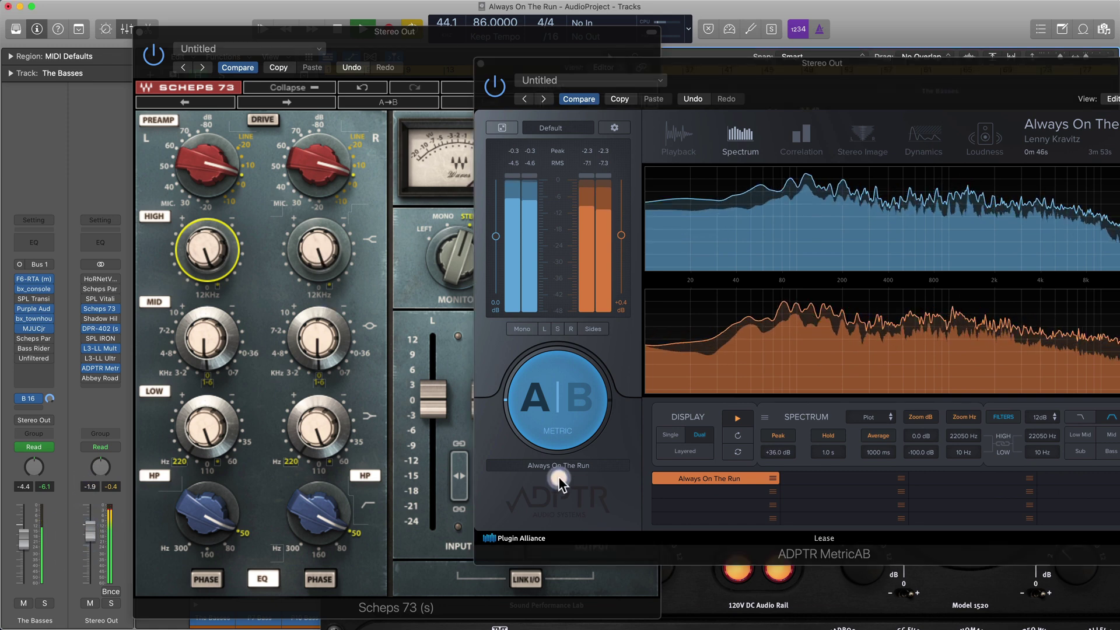
Audition the reference (B) from a later point in its loop in the Playback view, and switch back to the mix (A)
click(574, 394)
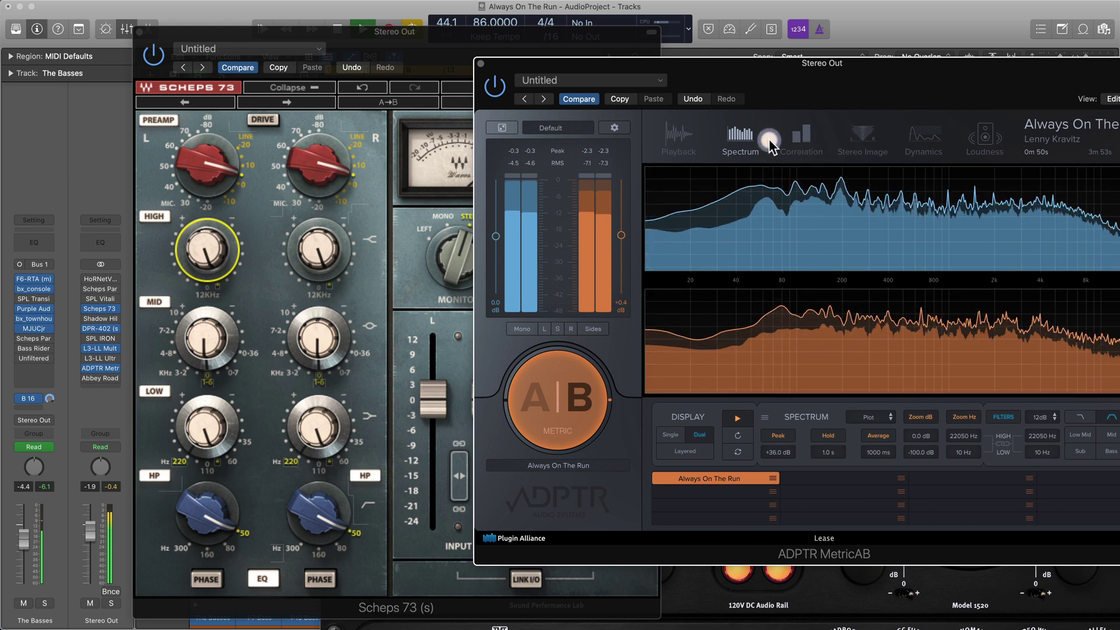
click(677, 139)
click(773, 321)
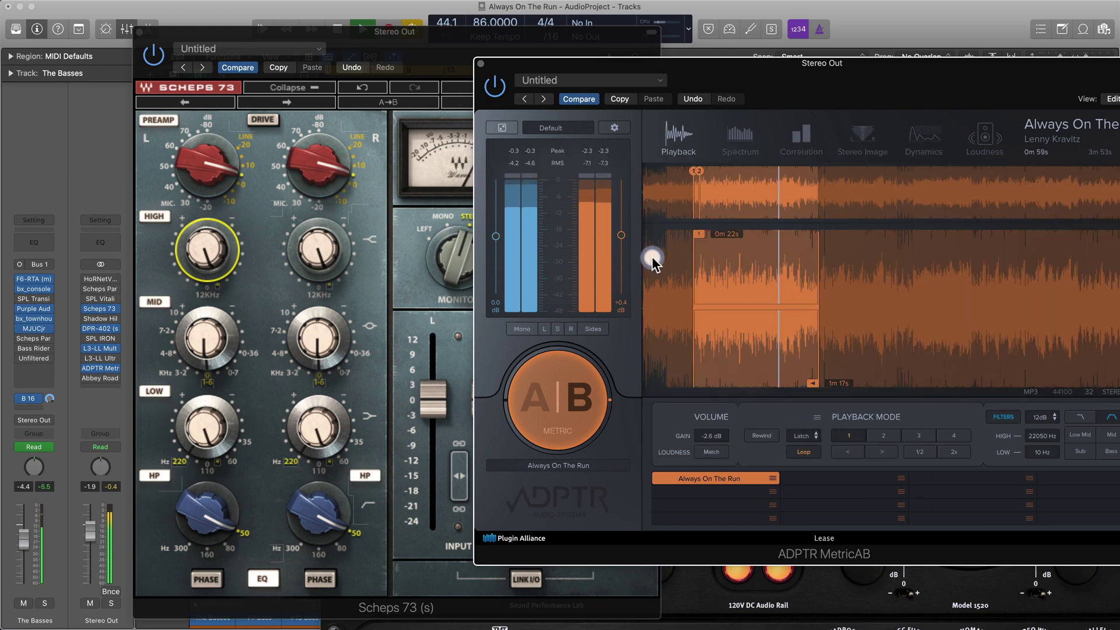
click(500, 382)
Check the right channel's High gain in Scheps 73 and return to MetricAB's Spectrum view
click(351, 271)
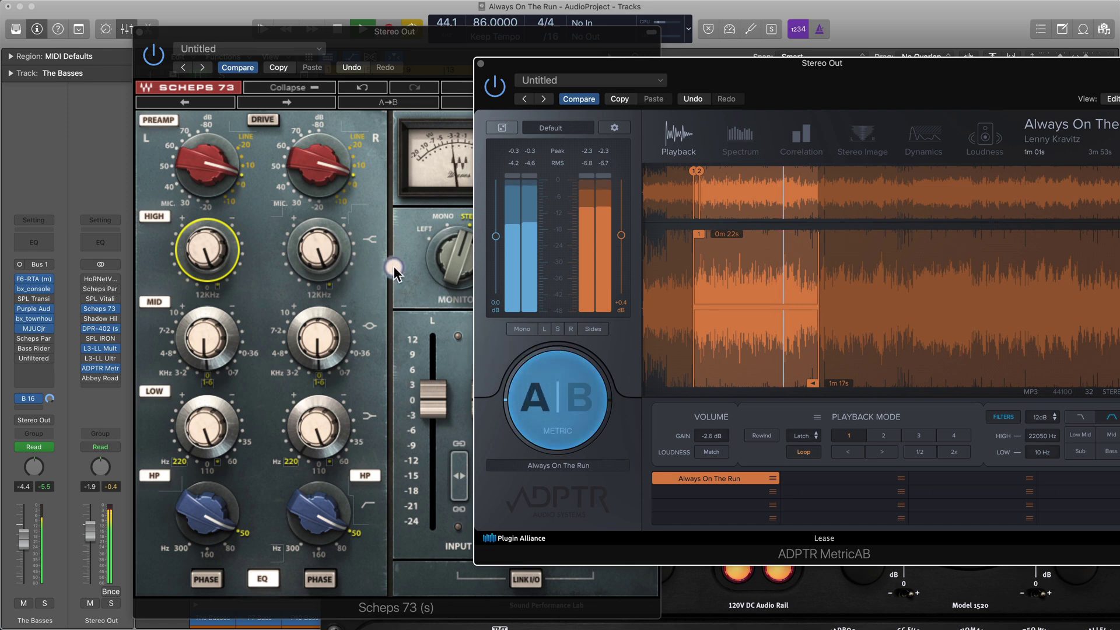
click(298, 260)
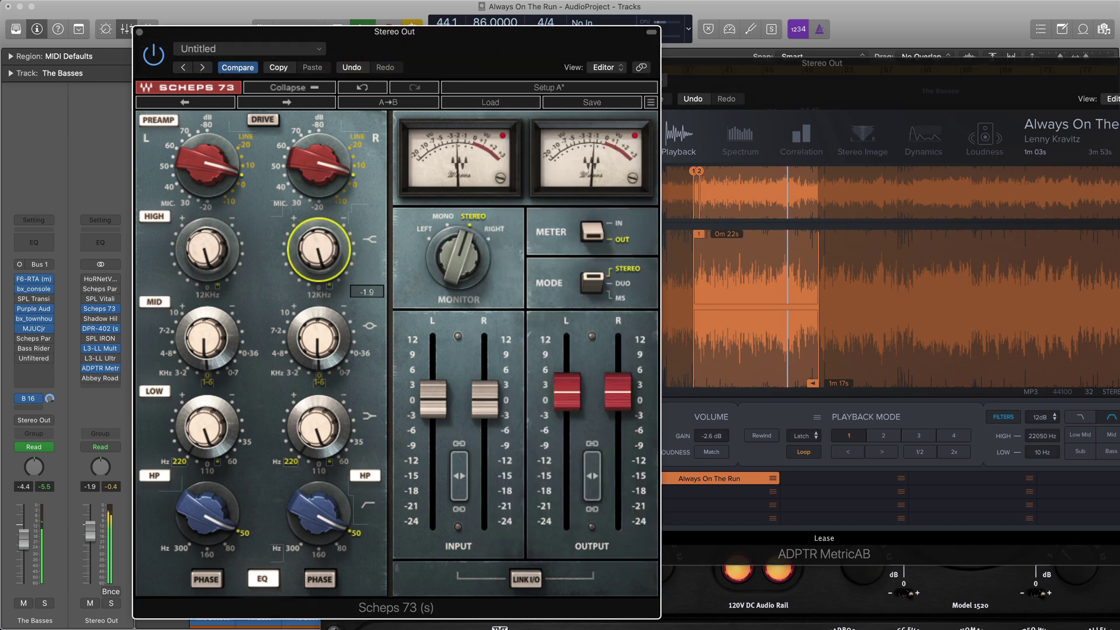
click(750, 417)
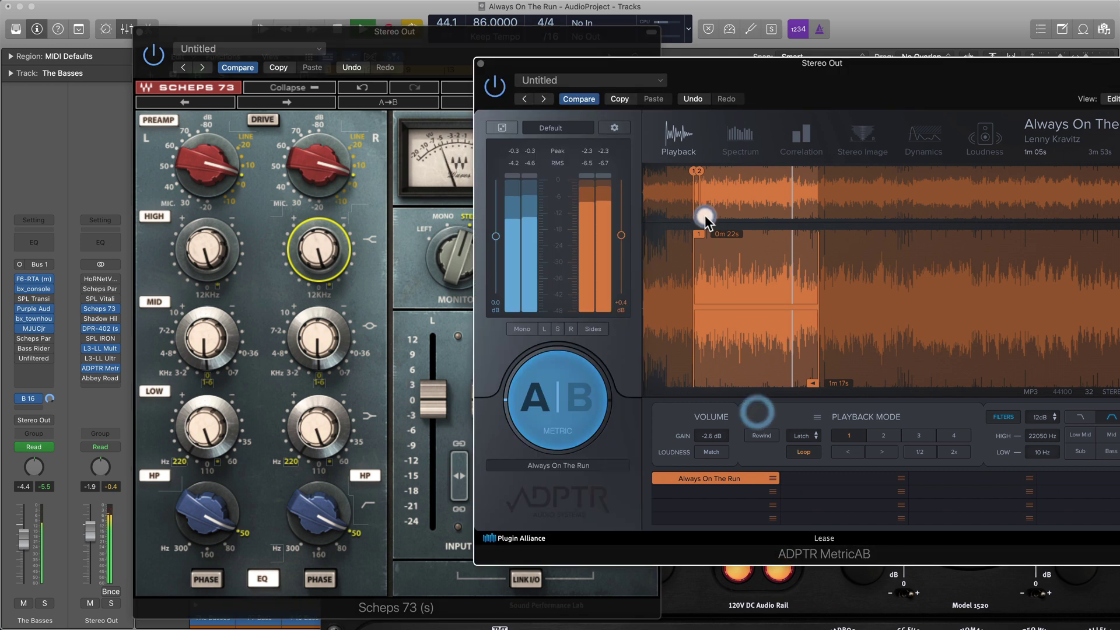
click(682, 135)
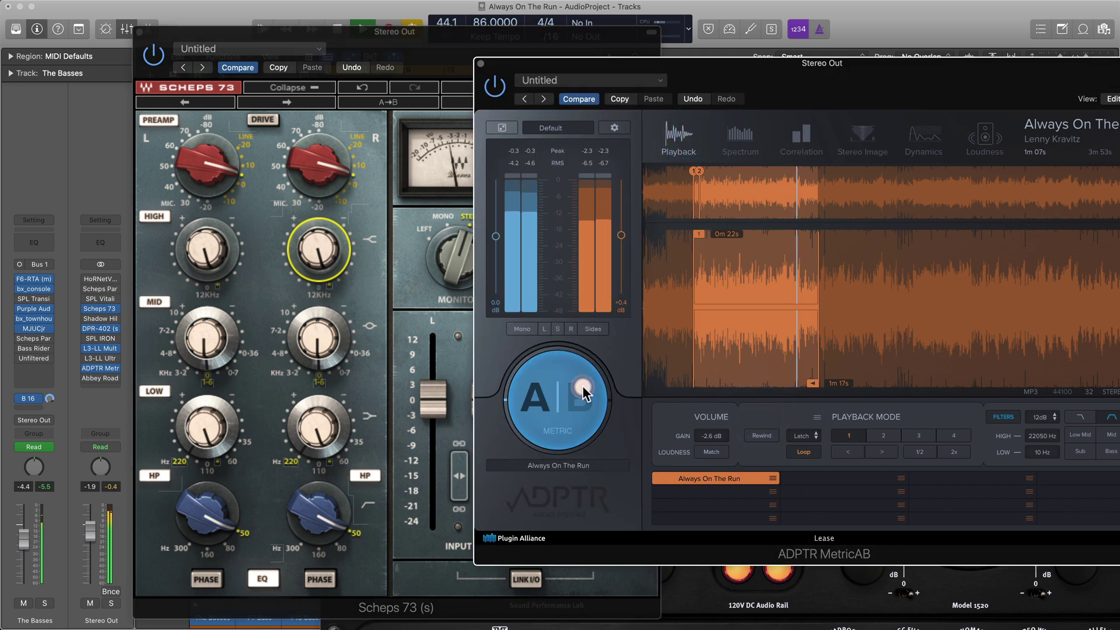
click(741, 134)
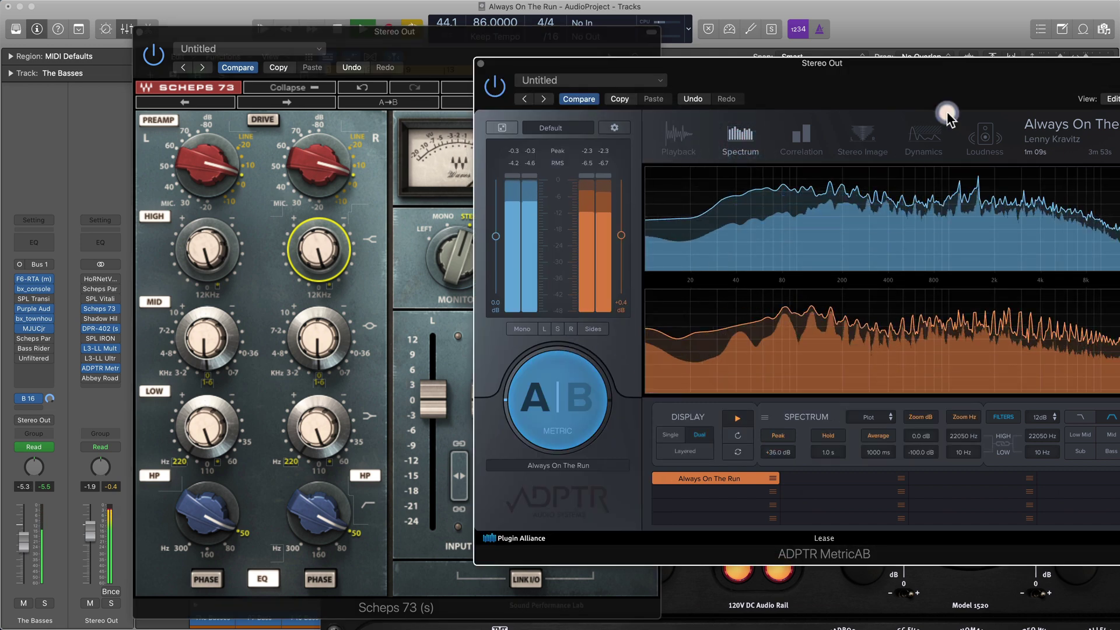
Compare the mix (A) with the reference (B) in MetricAB's Spectrum view by auditioning both streams
drag(981, 70, 834, 47)
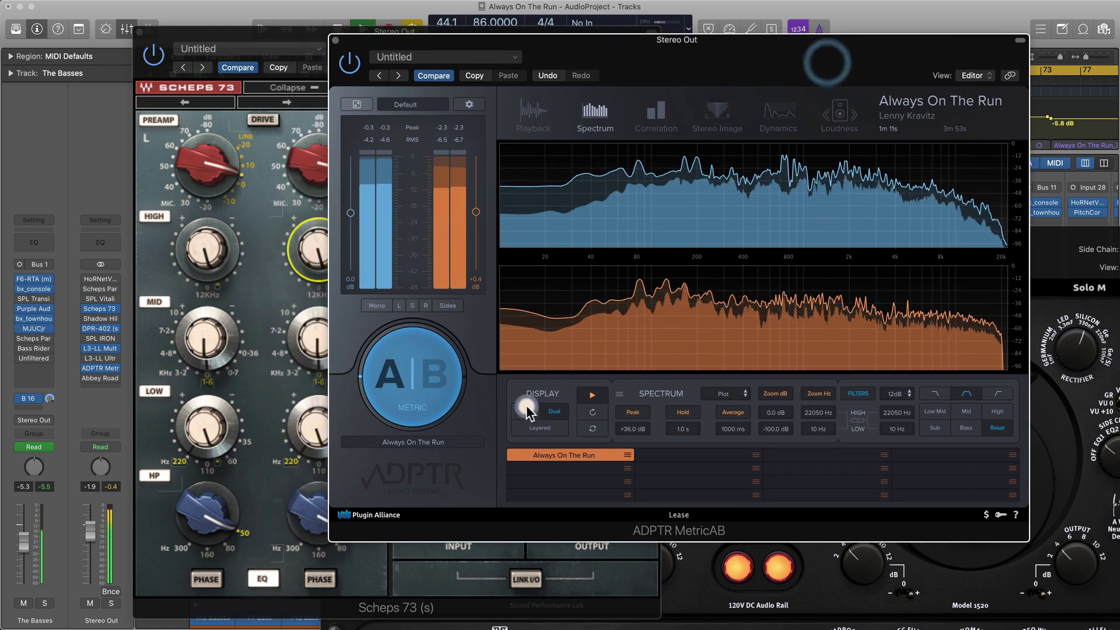
click(437, 384)
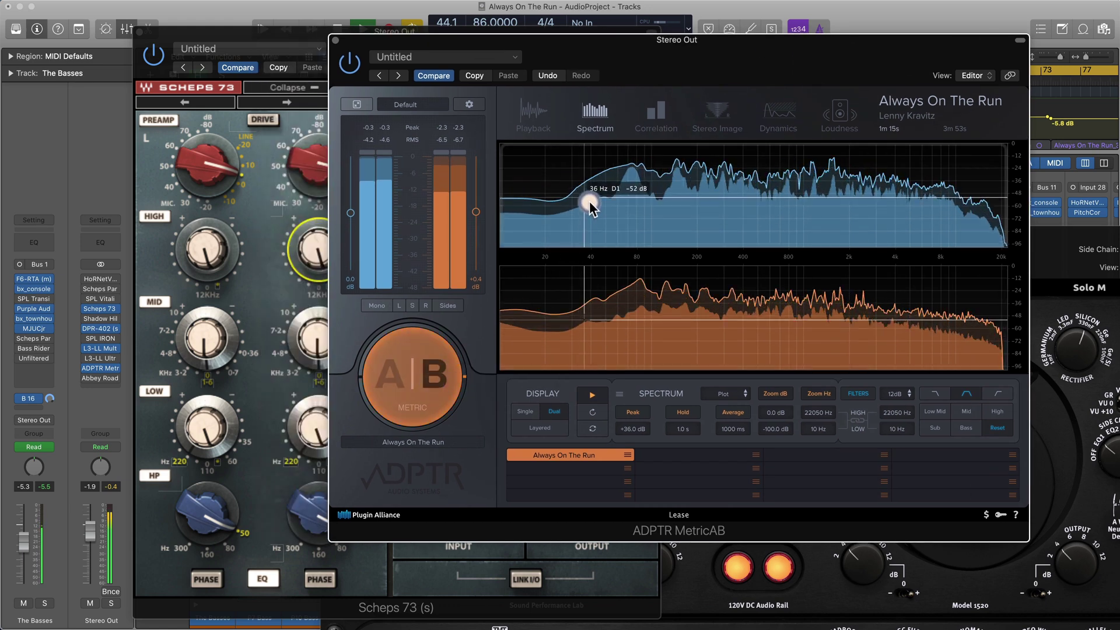
click(595, 199)
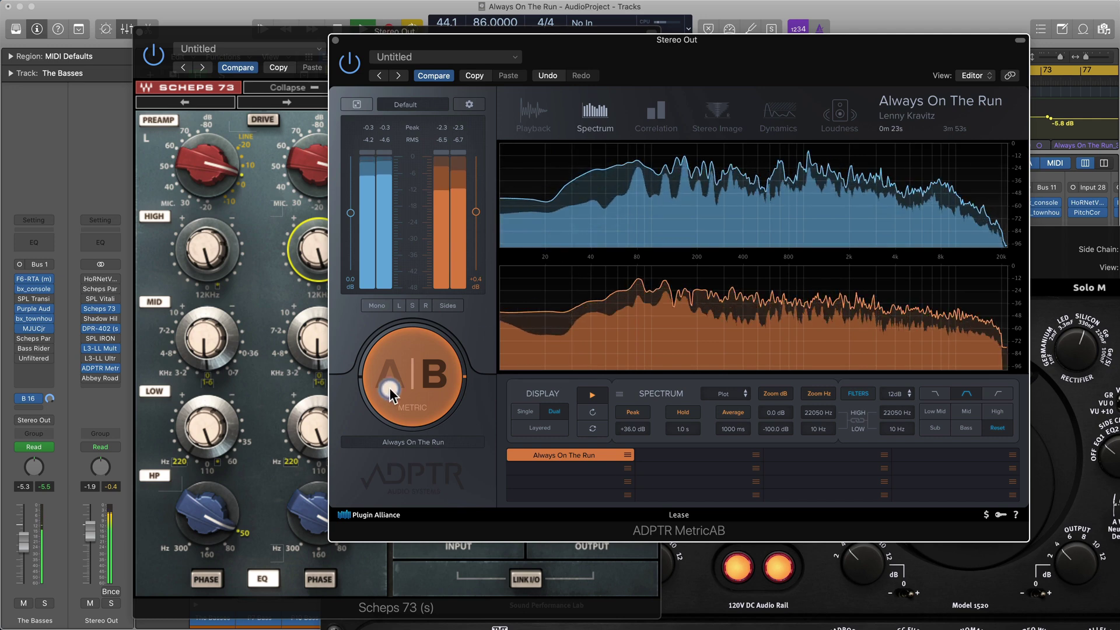
click(438, 367)
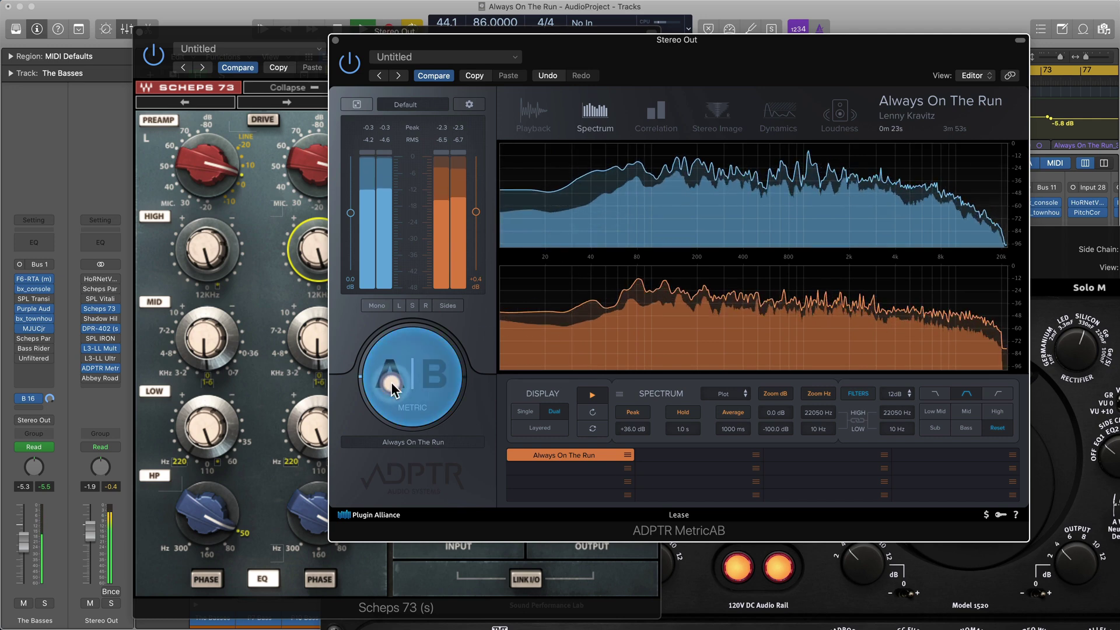
click(437, 369)
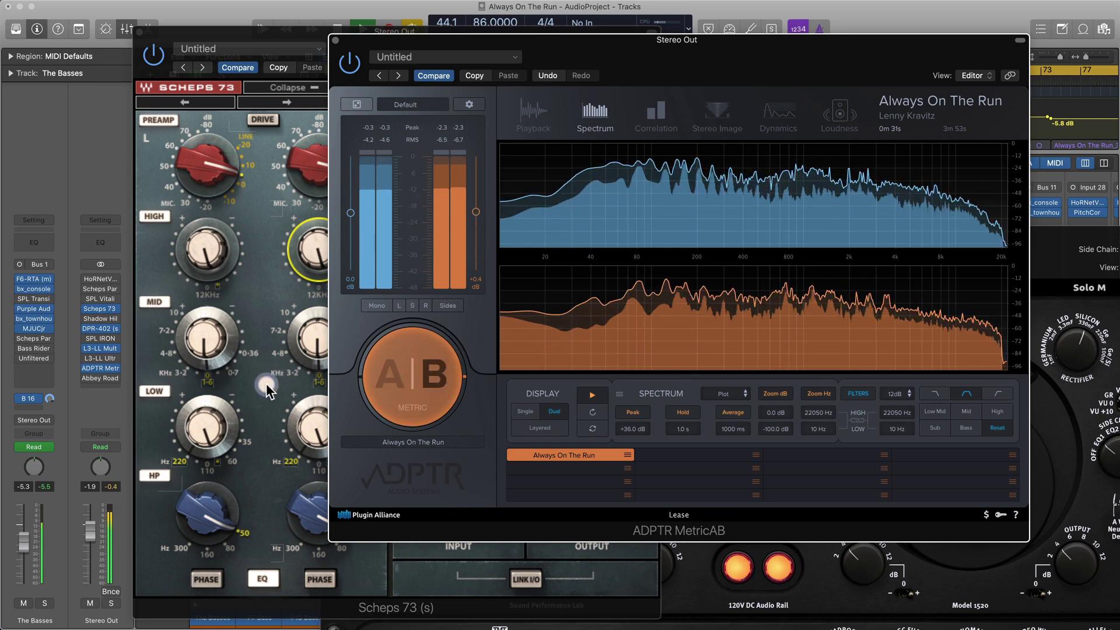
Arrange the Scheps 73 and MetricAB windows so the EQ's High section and the transport controls are uncovered
click(327, 251)
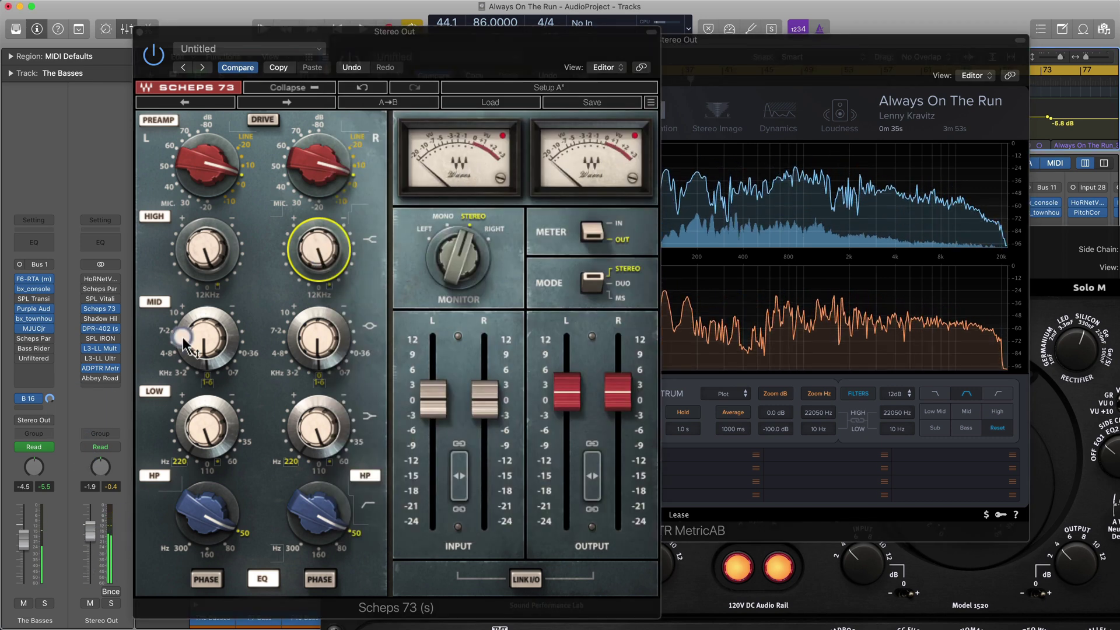
drag(703, 53, 491, 64)
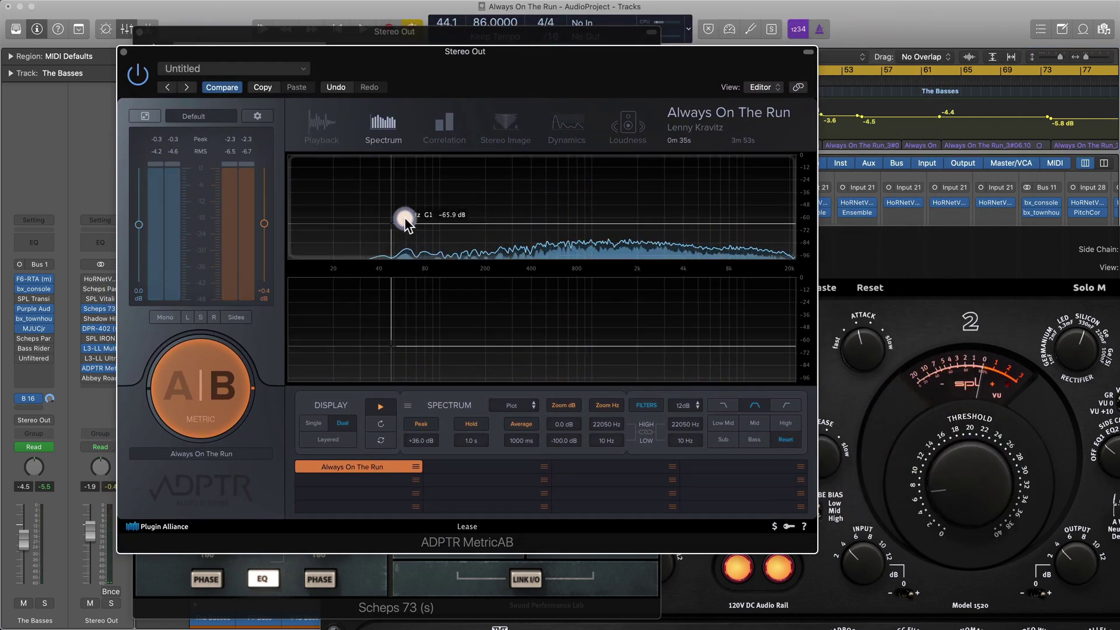
drag(385, 83, 577, 111)
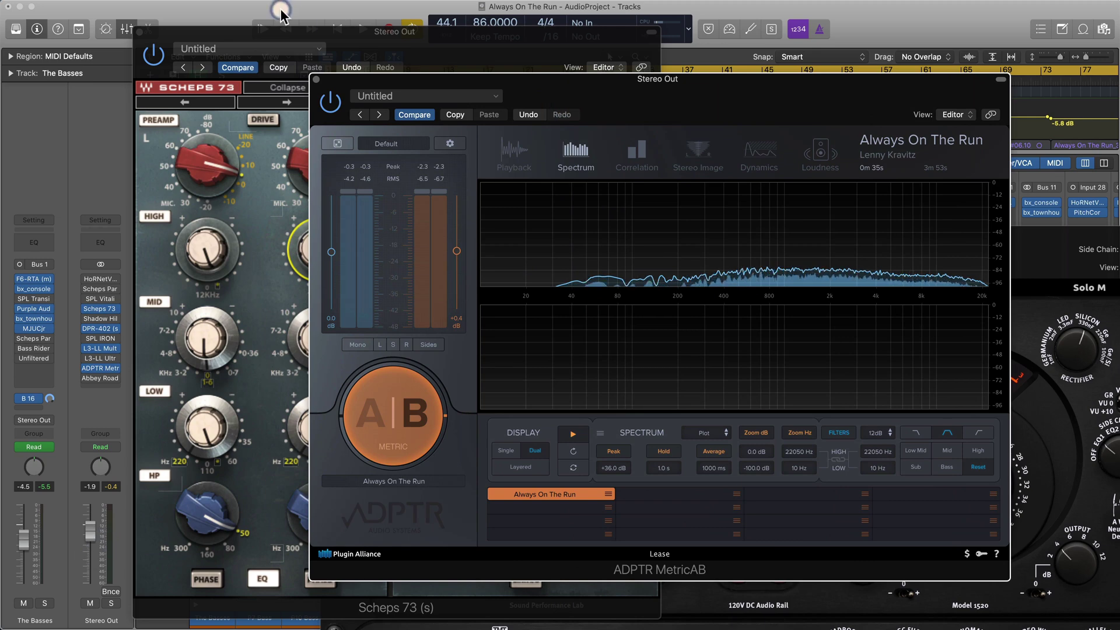
drag(297, 29, 453, 162)
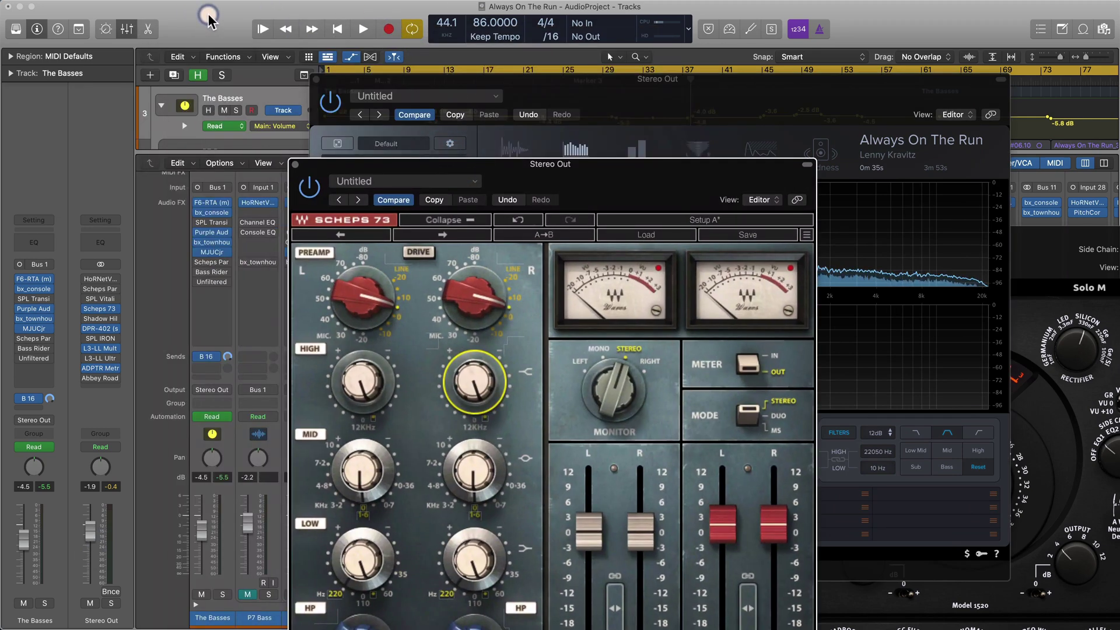
Restart song playback with MetricAB in front and examine the spectra of the mix and the reference
key(space)
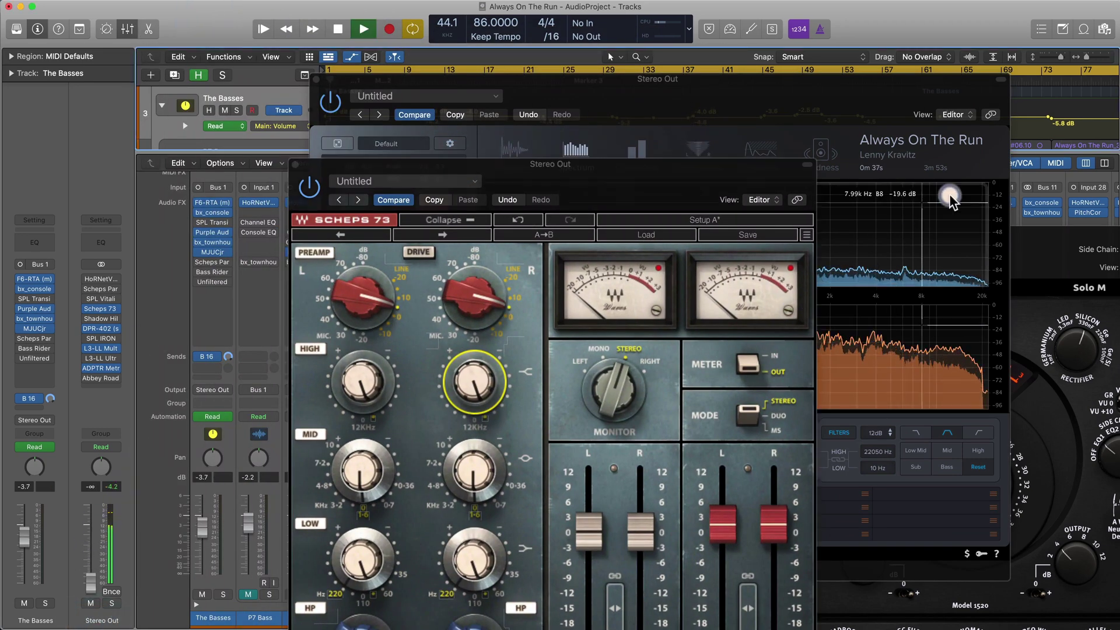
drag(857, 116, 652, 74)
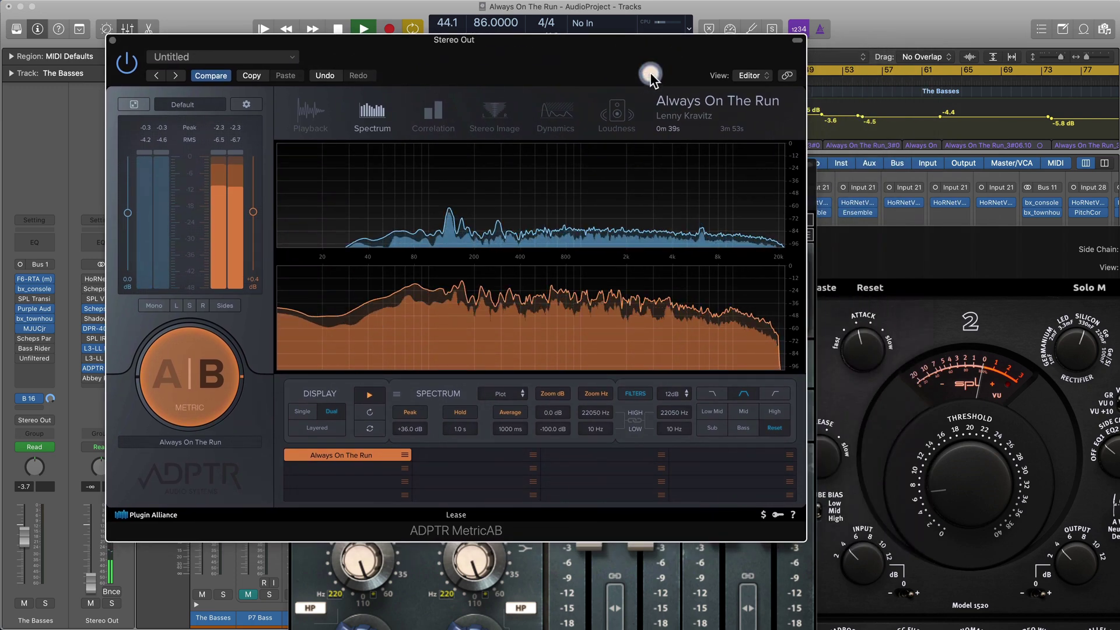
drag(300, 42, 357, 60)
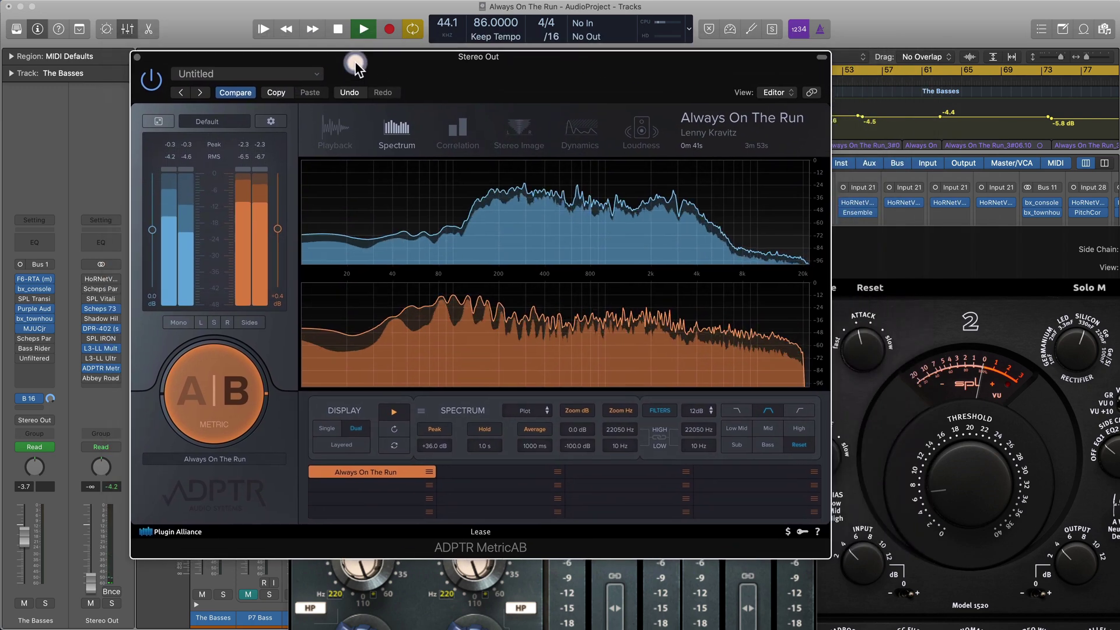
click(433, 226)
drag(434, 227, 265, 431)
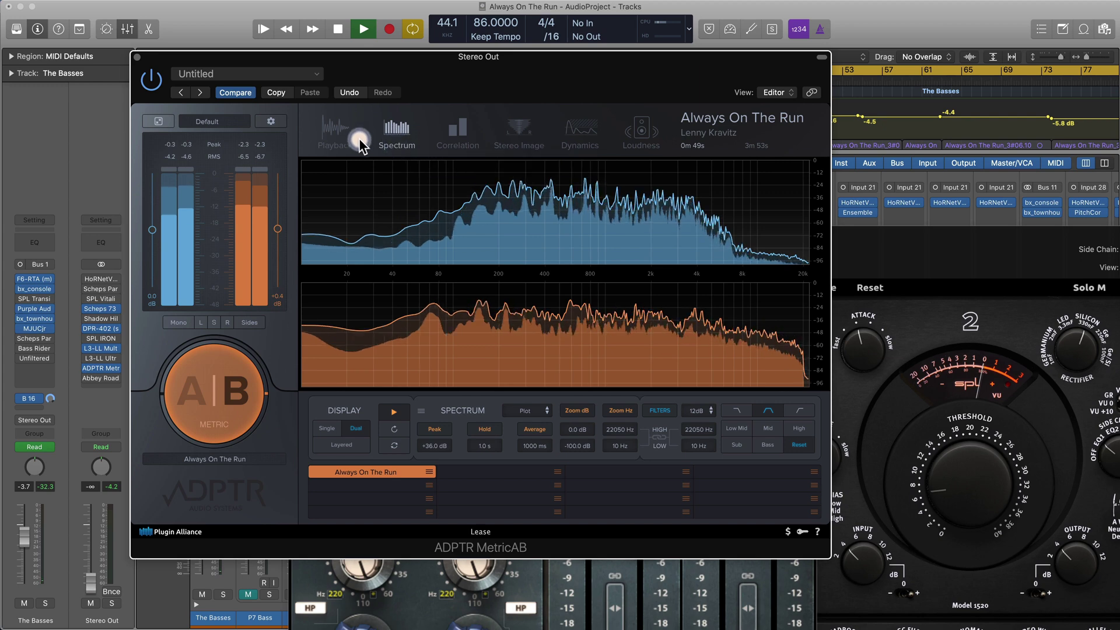
Show the reference's Playback view below the song ruler and extend the end of its loop to 1m 18s
click(339, 137)
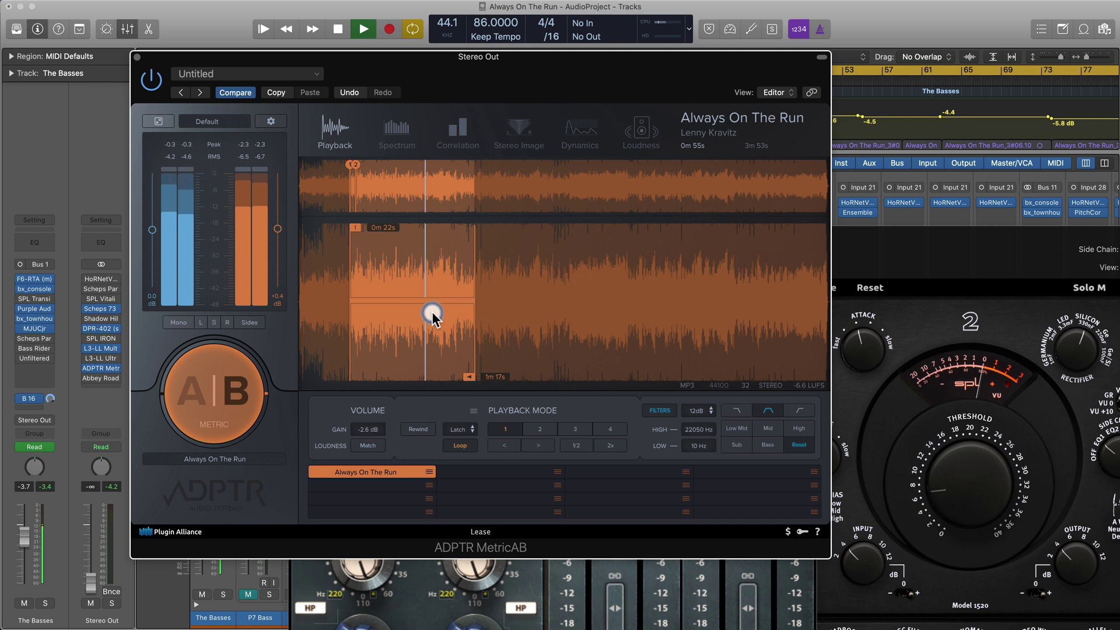
click(204, 392)
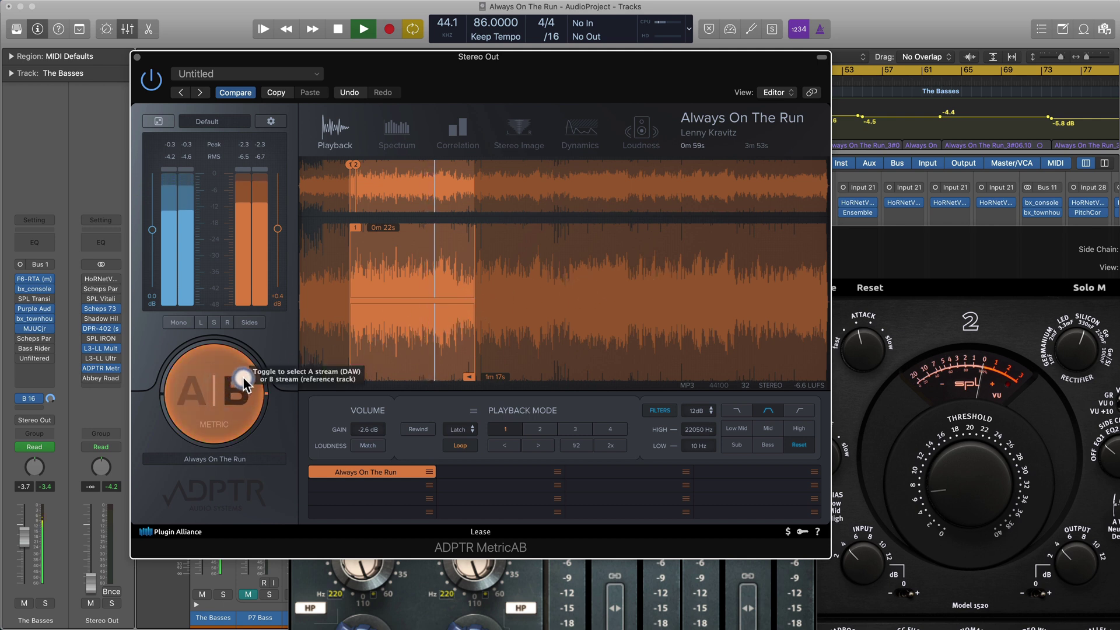
drag(493, 75, 519, 109)
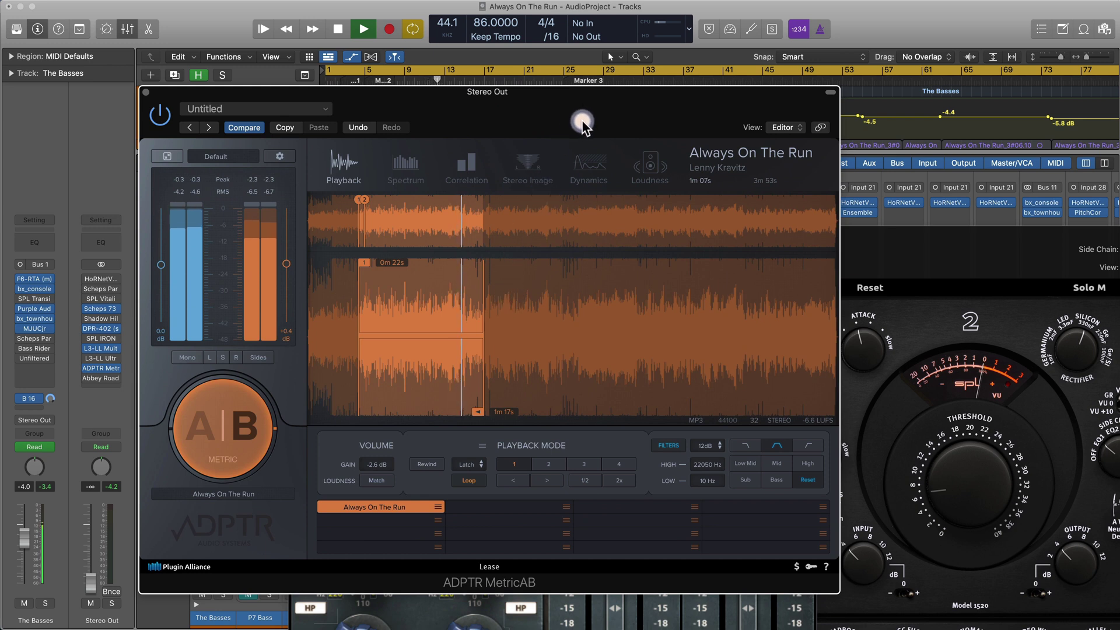
drag(580, 117, 579, 130)
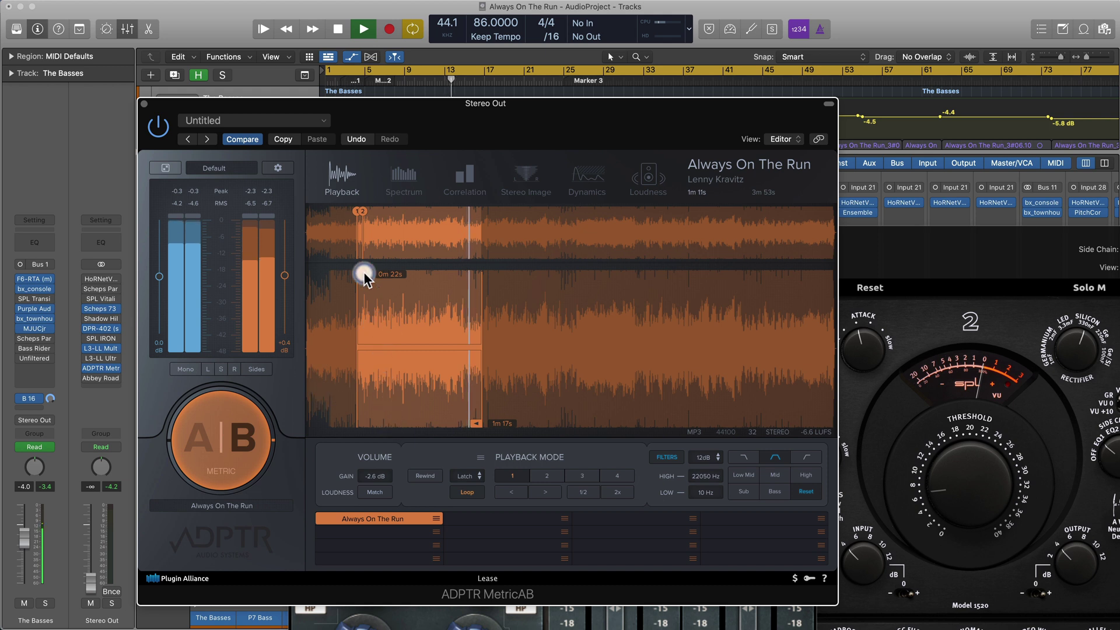
drag(475, 422, 477, 421)
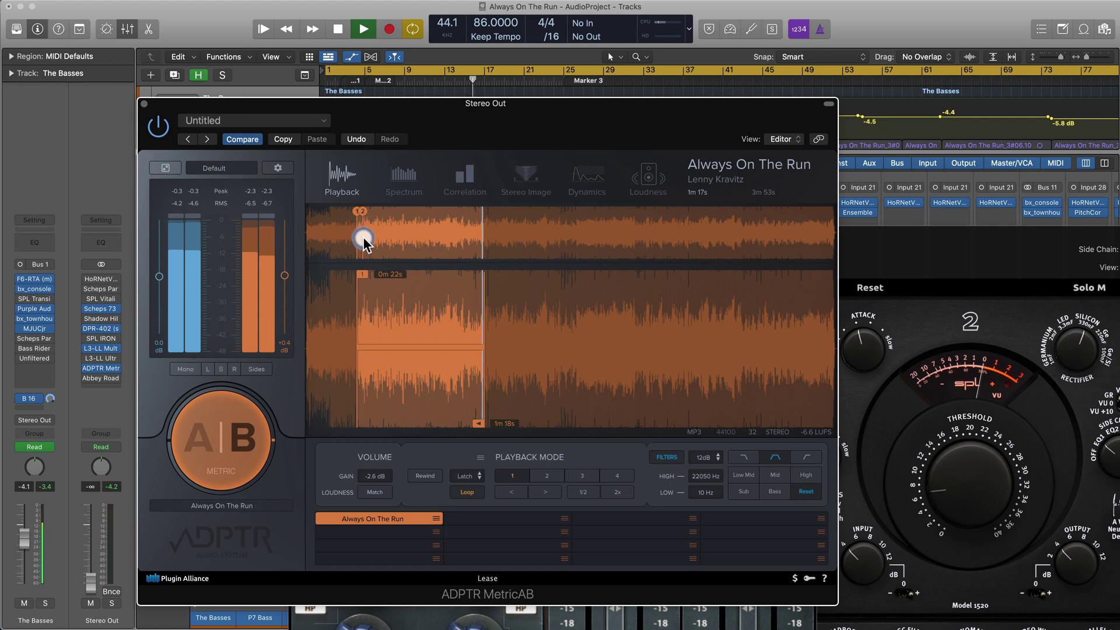
Return to the Spectrum view and compare mix and reference in the Single, Dual and Layered displays
click(402, 180)
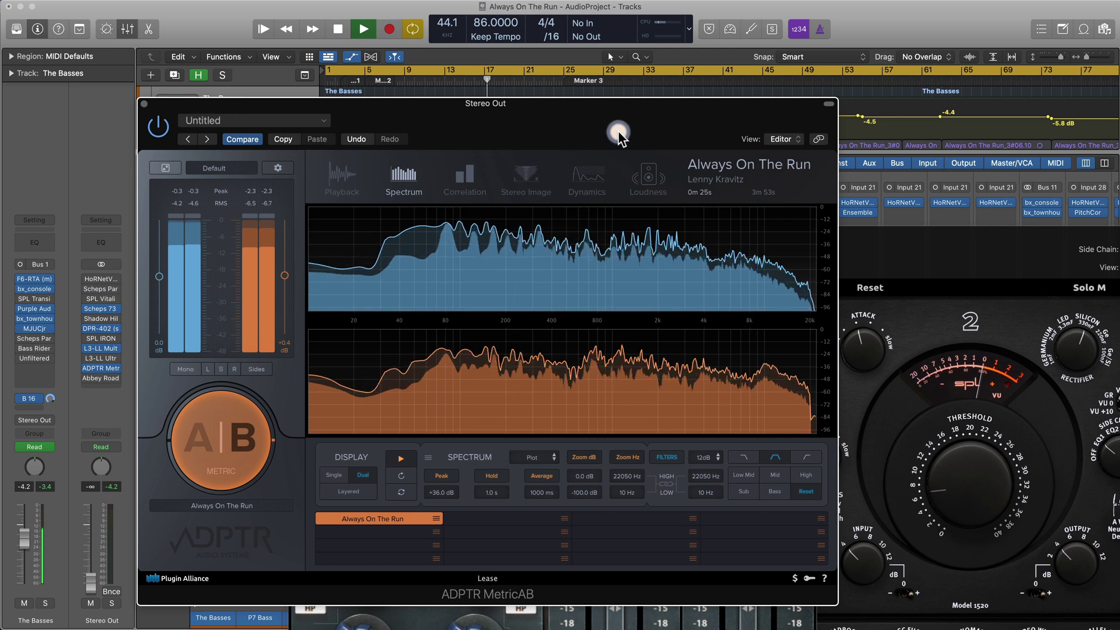
drag(615, 130, 563, 104)
click(280, 460)
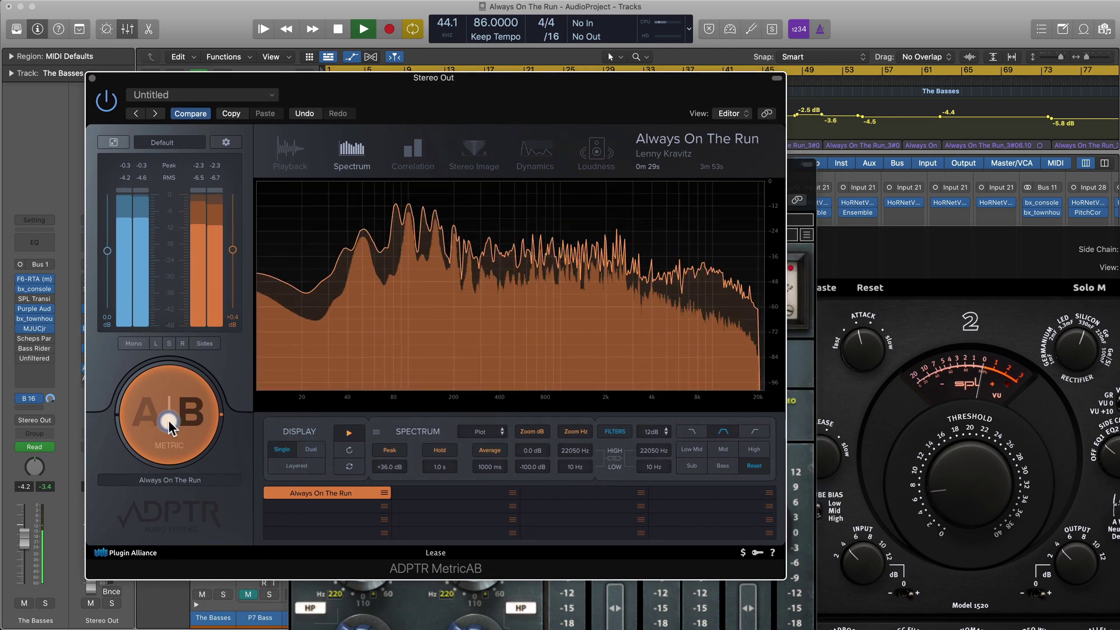
click(150, 418)
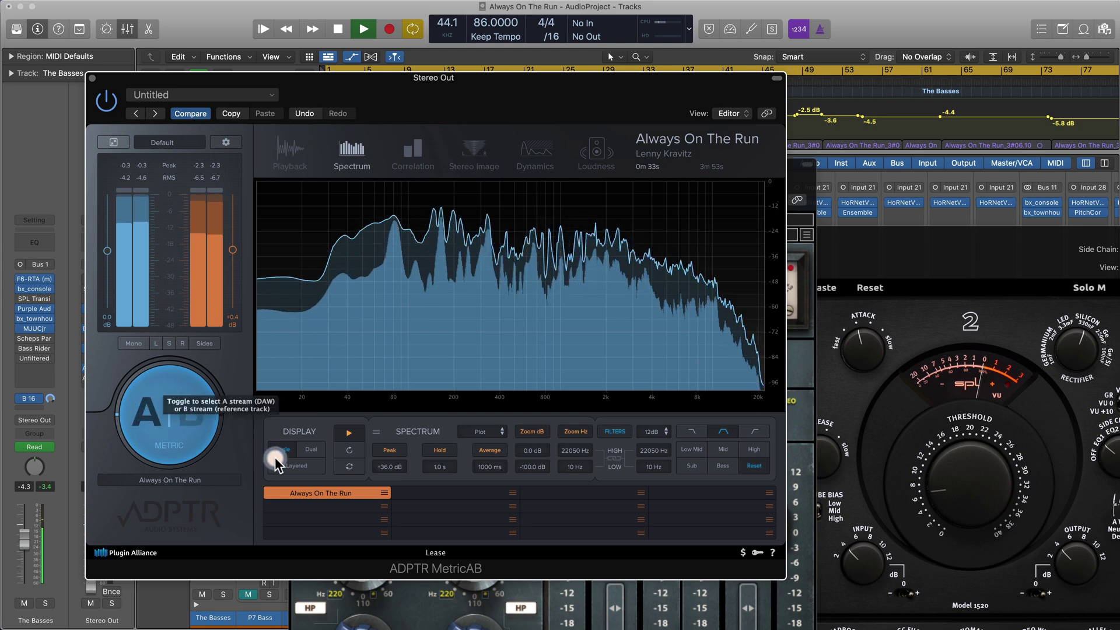
click(311, 451)
click(309, 471)
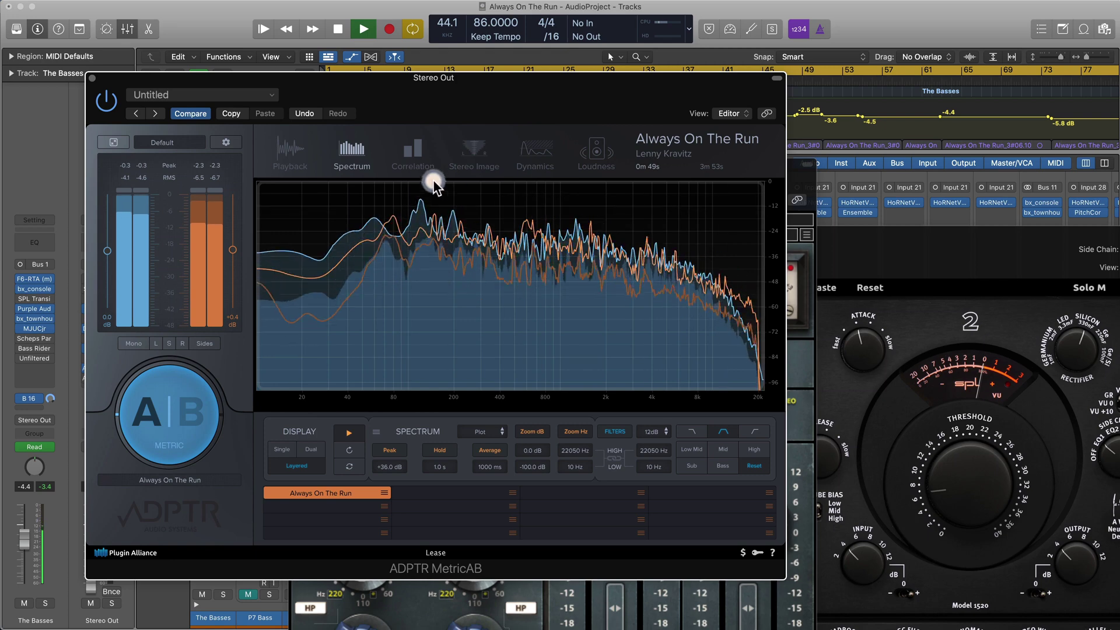
Examine the Correlation and Stereo Image views, showing the stereo images of mix and reference side by side in Dual
click(408, 153)
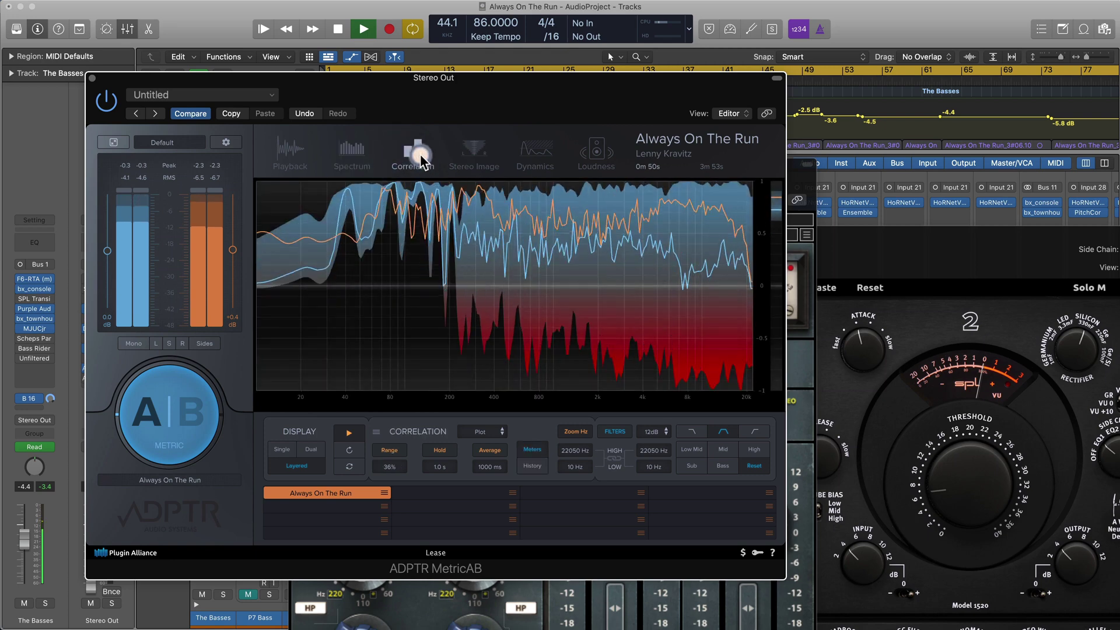
click(474, 152)
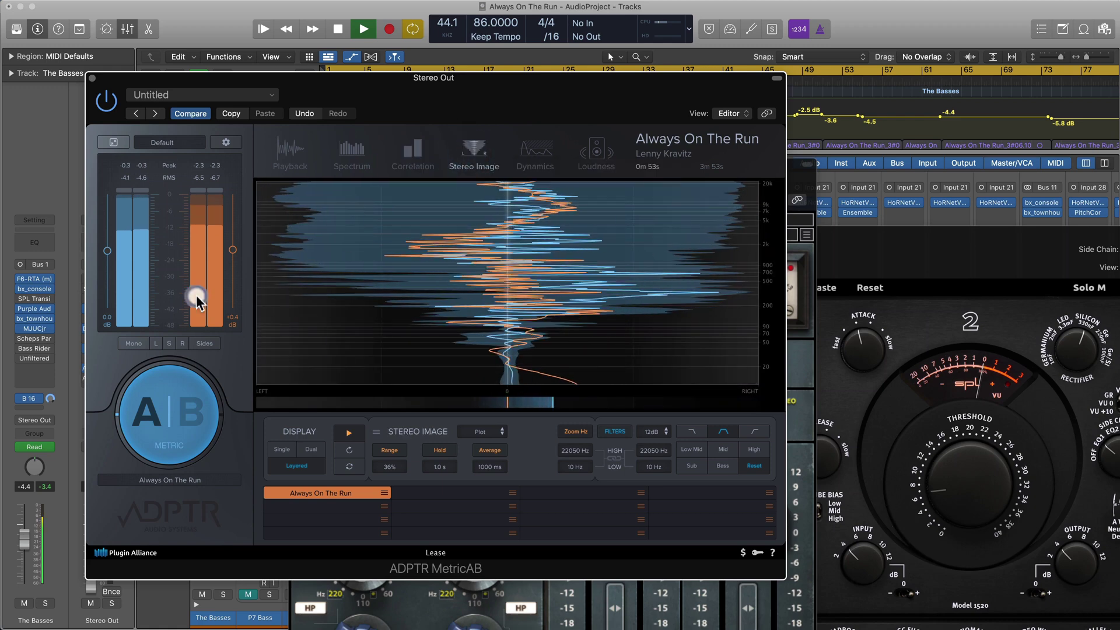
click(282, 451)
click(311, 449)
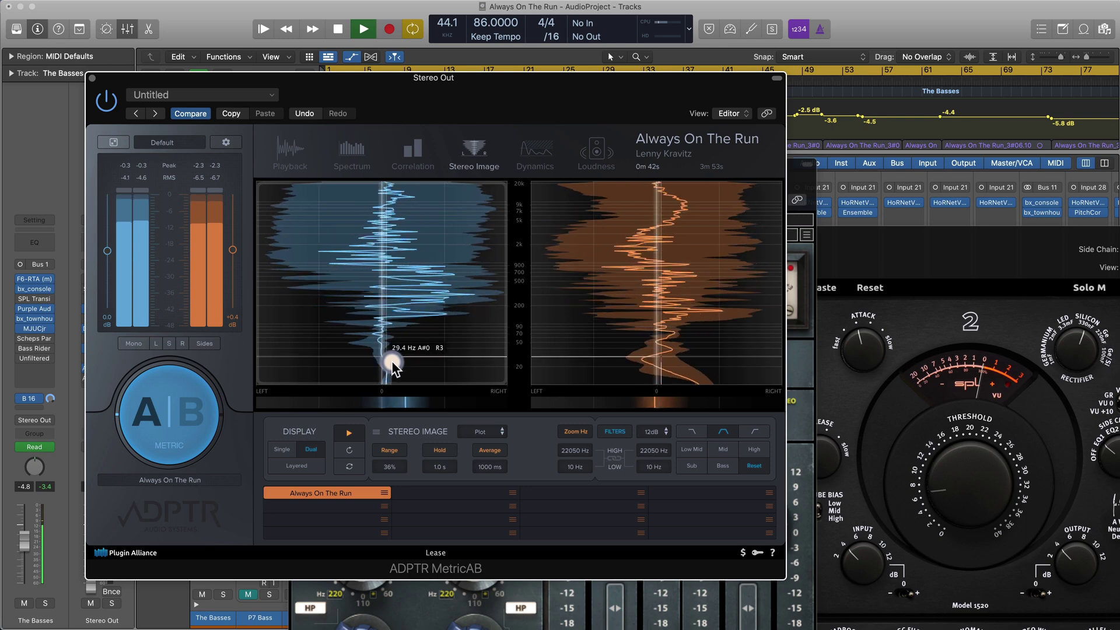
click(350, 154)
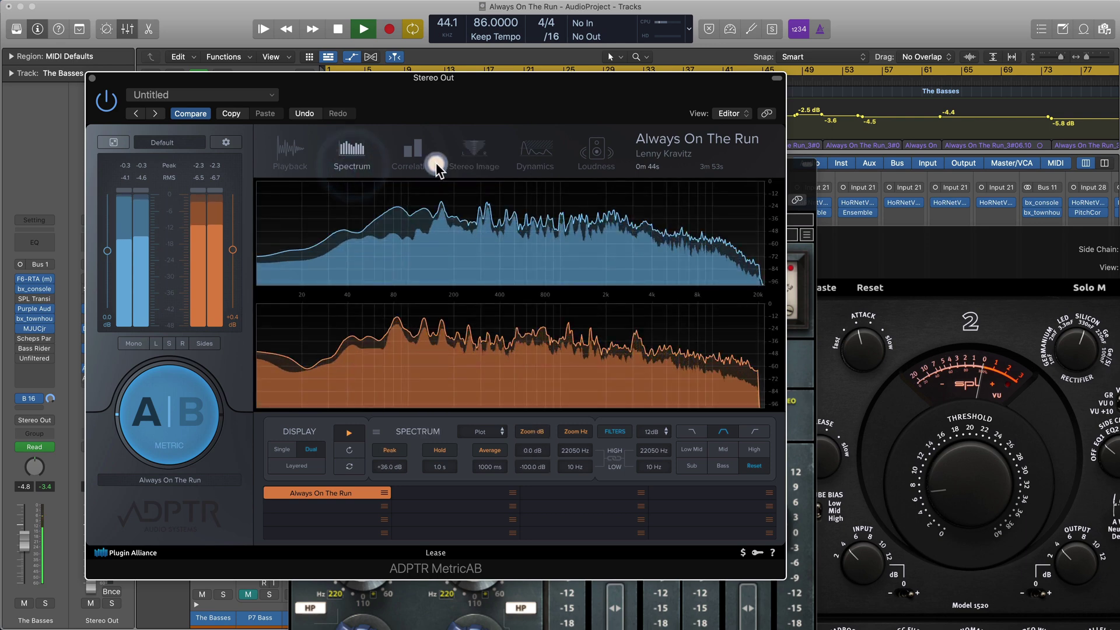
click(470, 157)
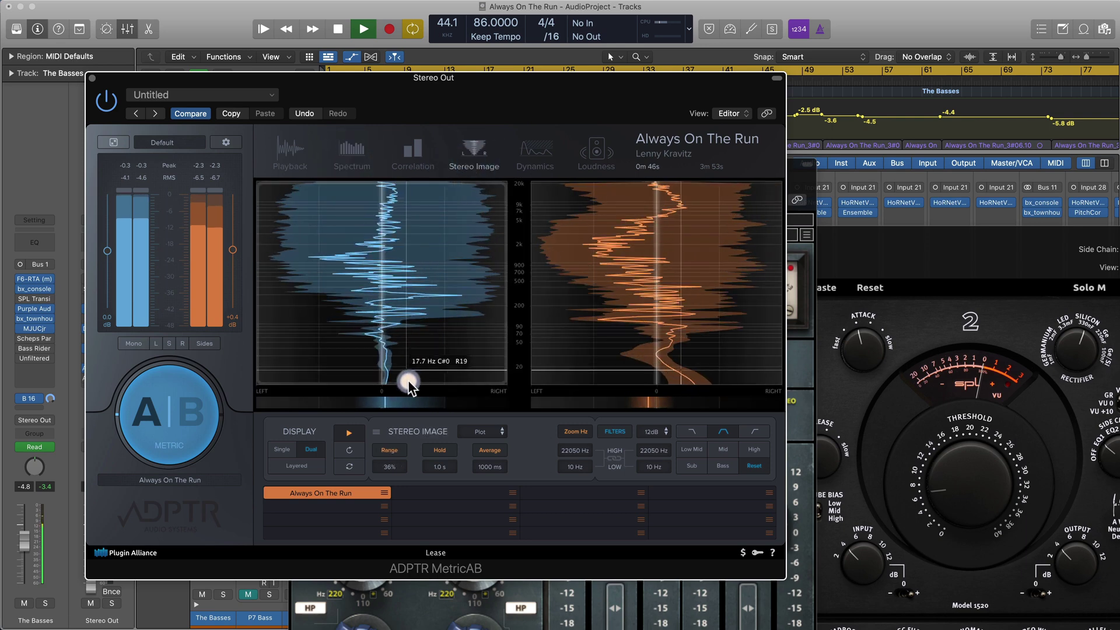
Show the Dynamics view and toggle between the mix (A) and the reference (B)
click(535, 156)
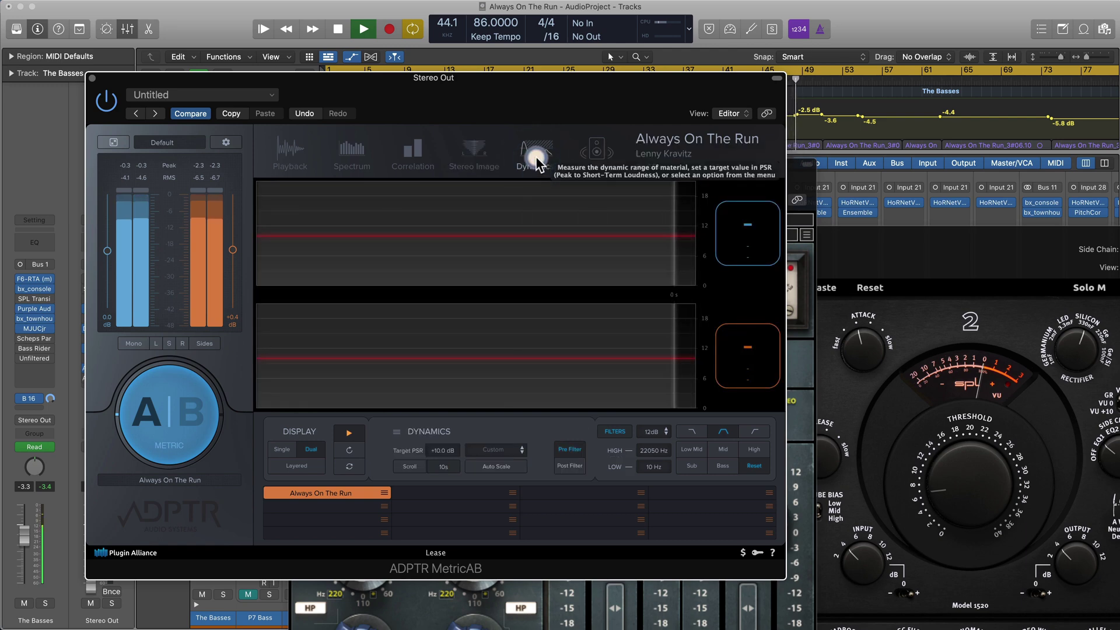
drag(438, 108, 541, 111)
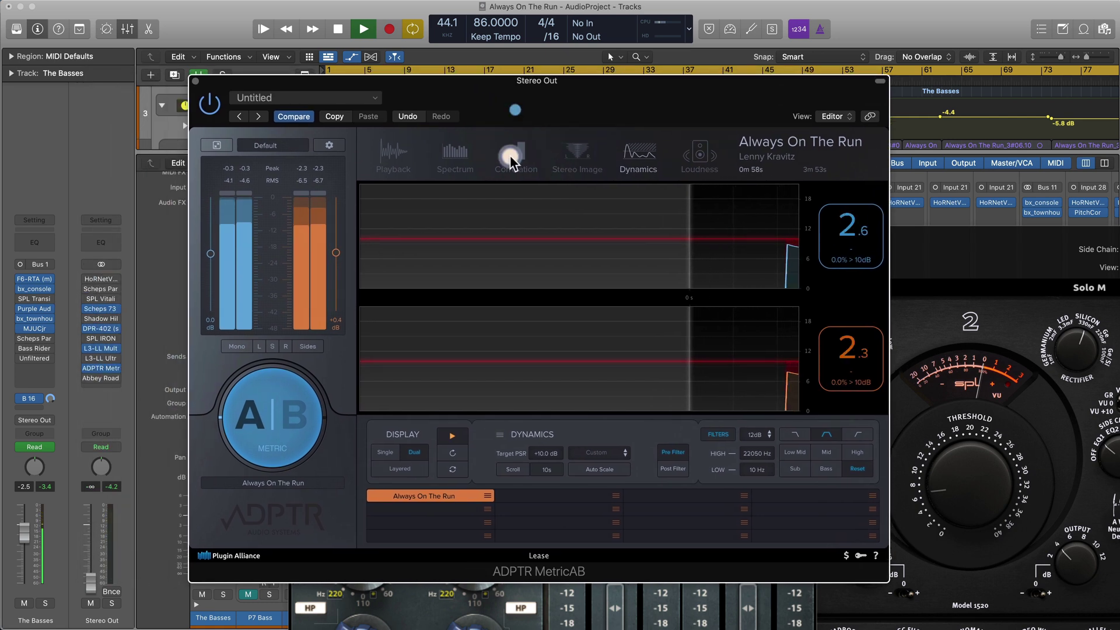
click(299, 419)
click(295, 415)
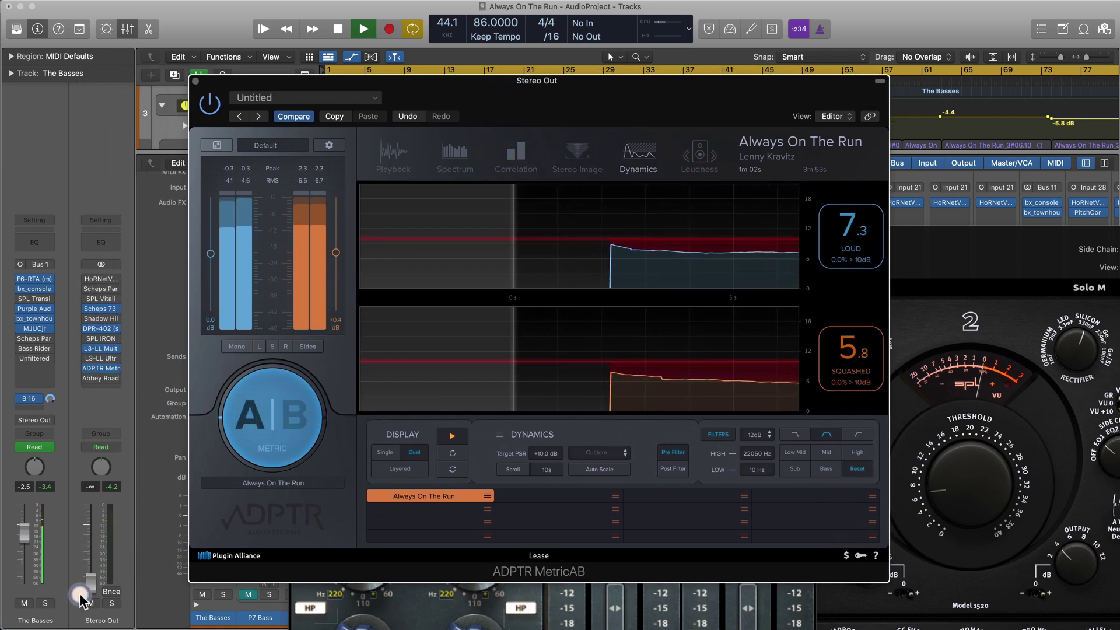
Raise the Stereo Out fader to -9.6 dB and audition the reference (B) in the Dynamics view
drag(91, 580, 98, 555)
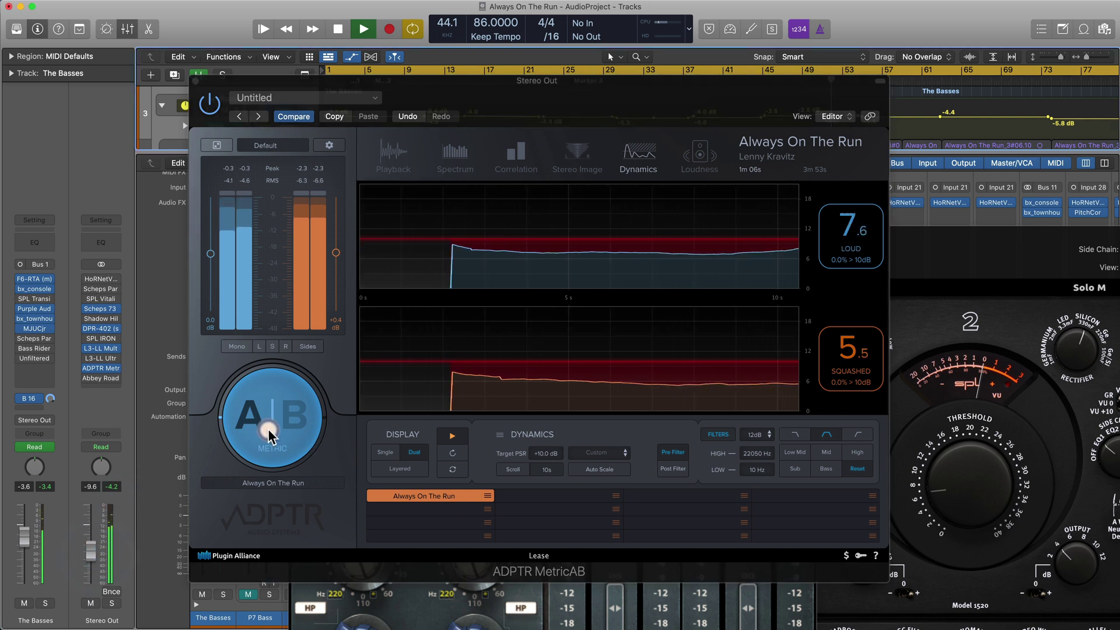
click(247, 419)
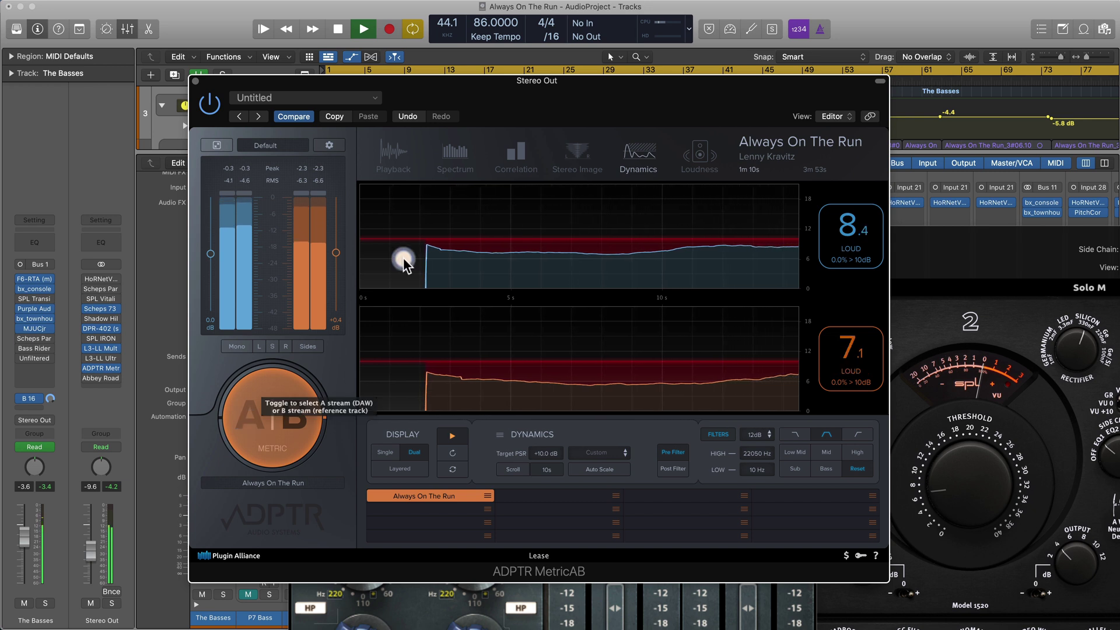
Uncover the song ruler, continue playback from bar 13, and switch to the mix (A)
drag(478, 81, 488, 147)
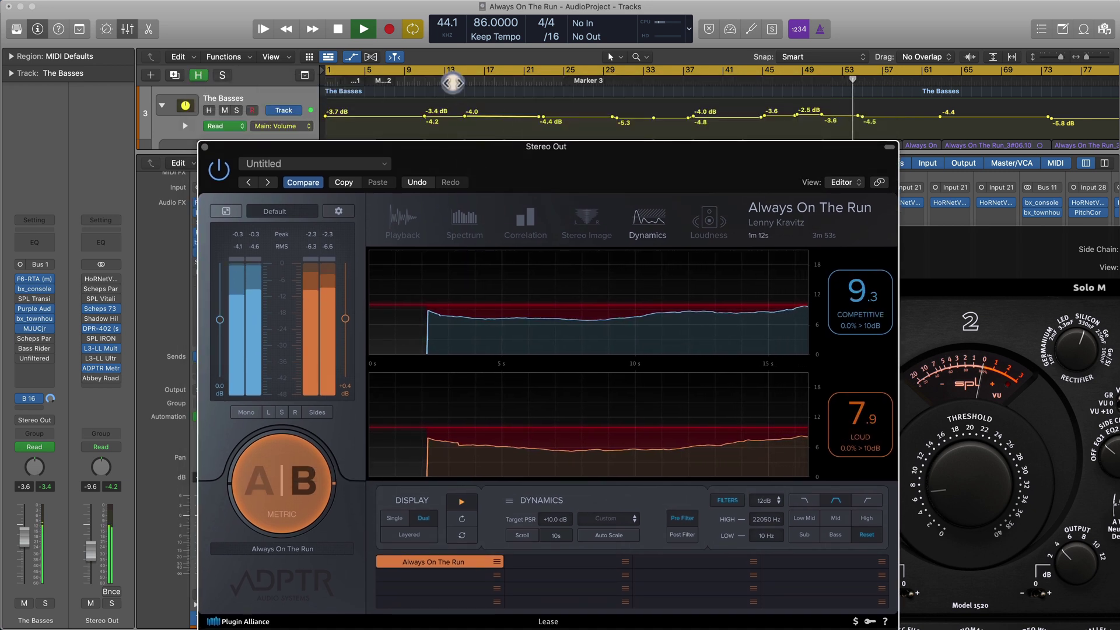
click(453, 87)
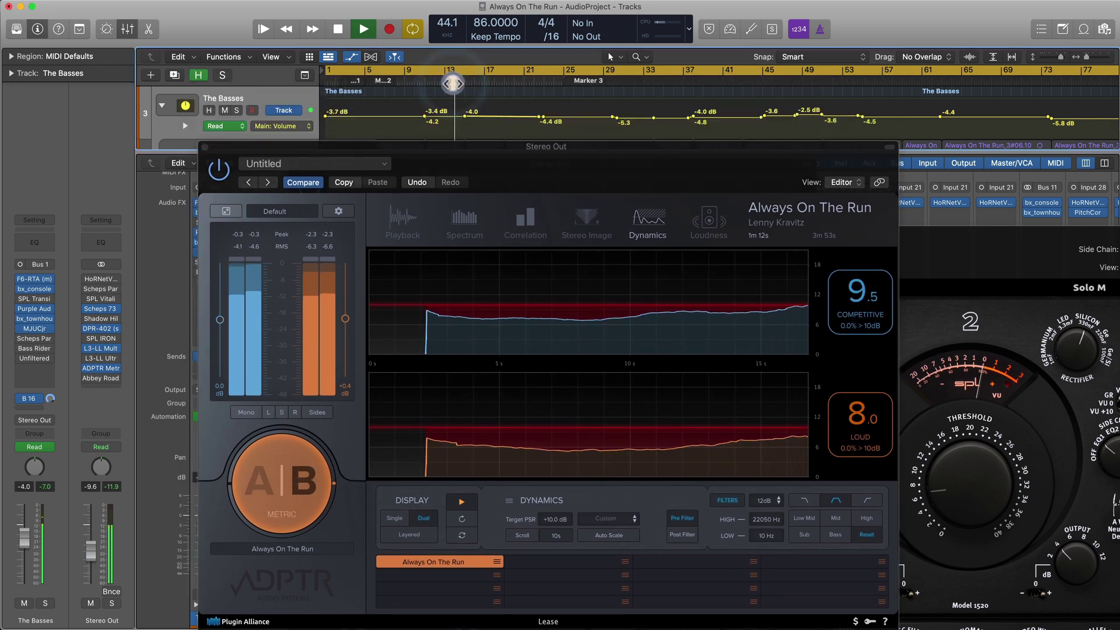
click(257, 482)
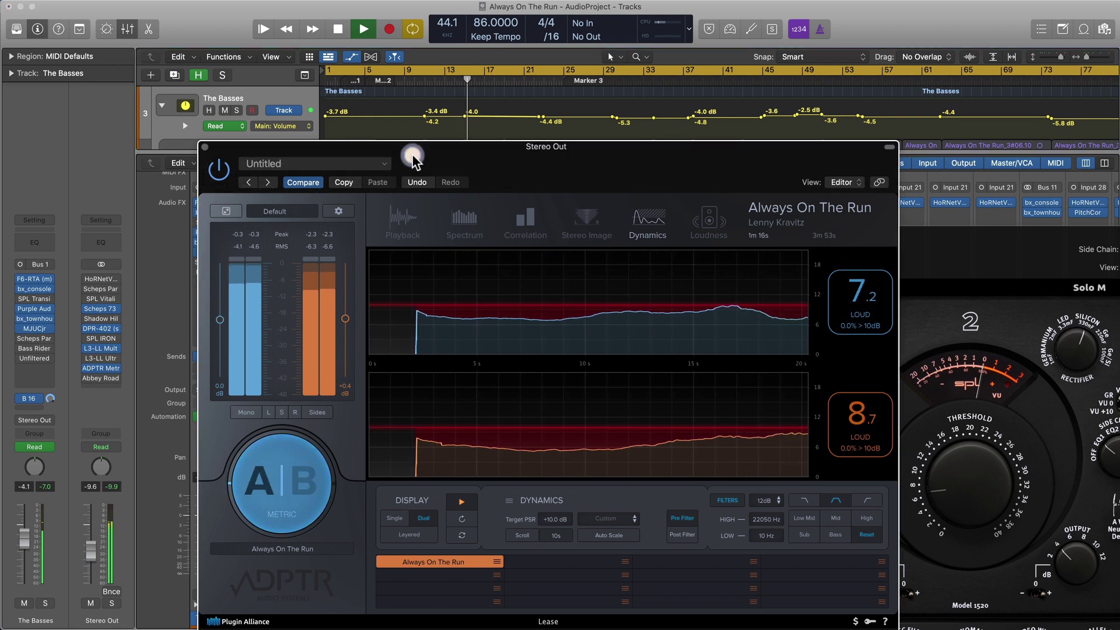
Audition the reference (B) and return to the mix (A) in the Dynamics view, and lower the Stereo Out fader to -50.0 dB
click(299, 482)
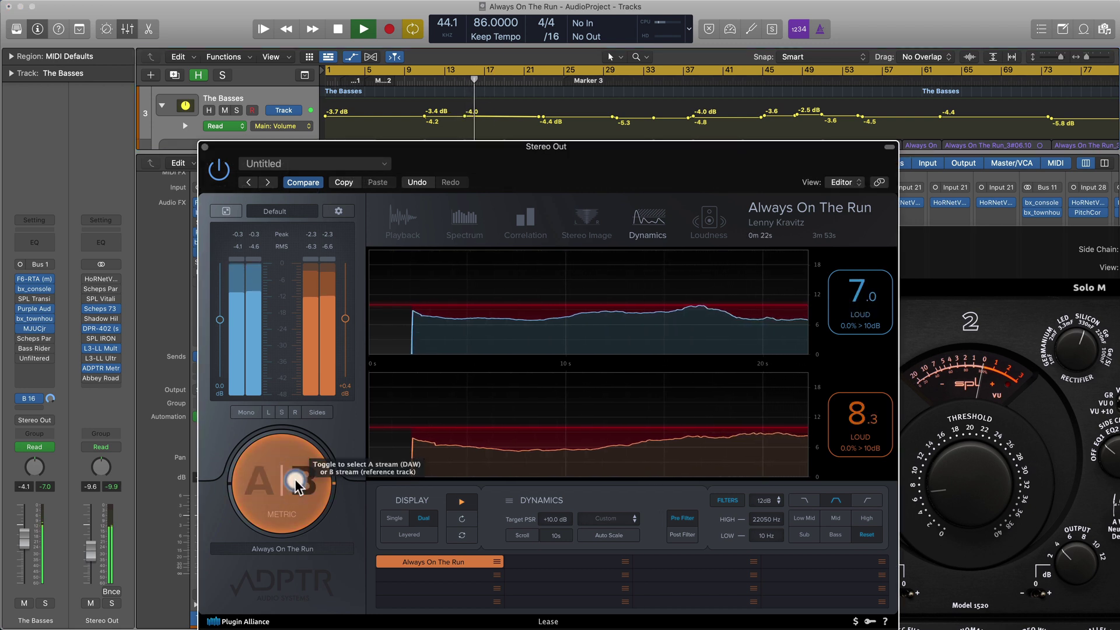
click(262, 484)
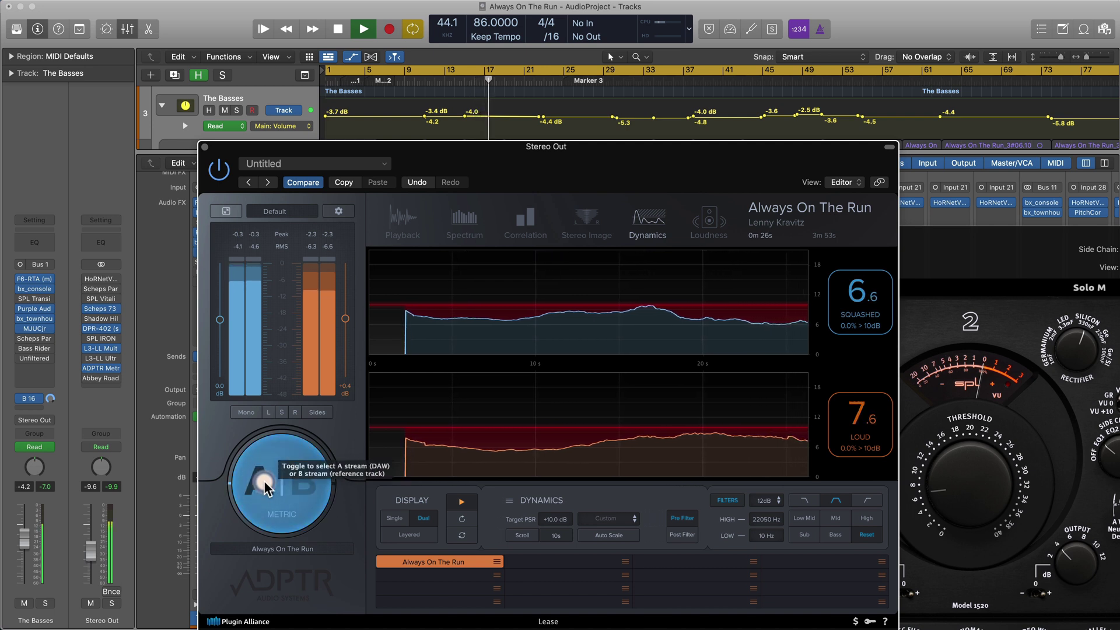
drag(527, 145, 463, 101)
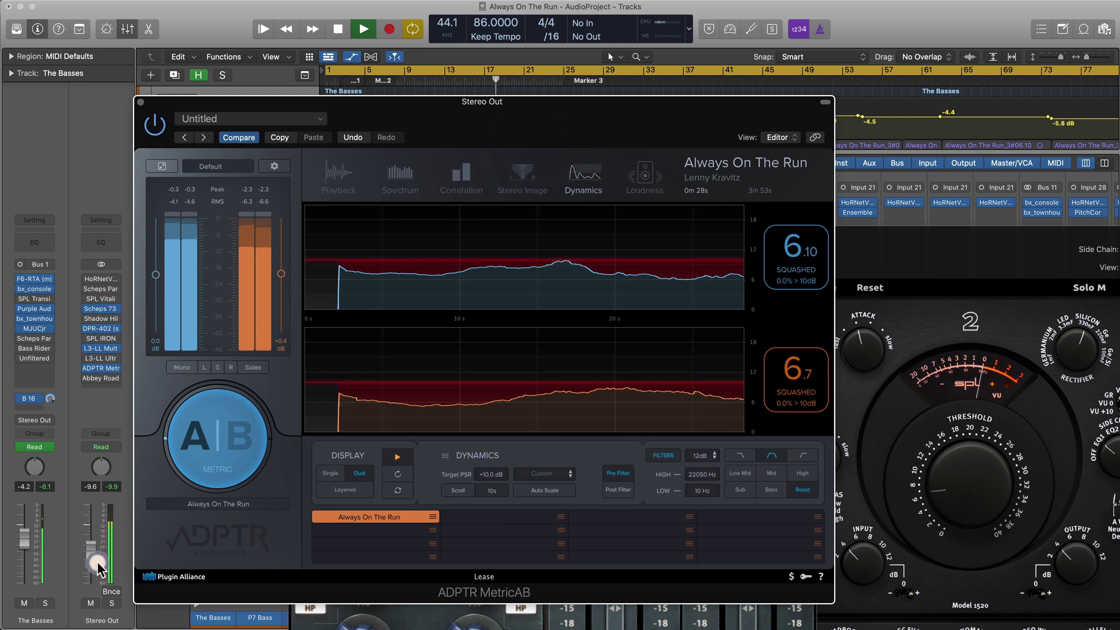
drag(98, 564, 97, 595)
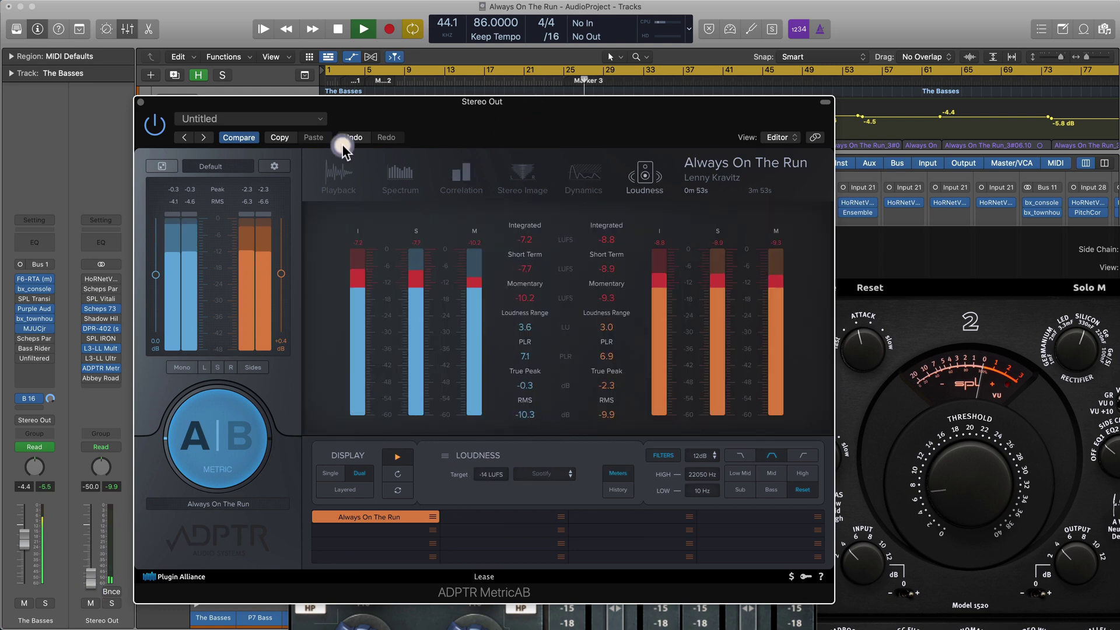
Match the reference's loudness in the Playback view with a gain of -5.8 dB, and raise the Stereo Out fader to -1.5 dB
click(326, 175)
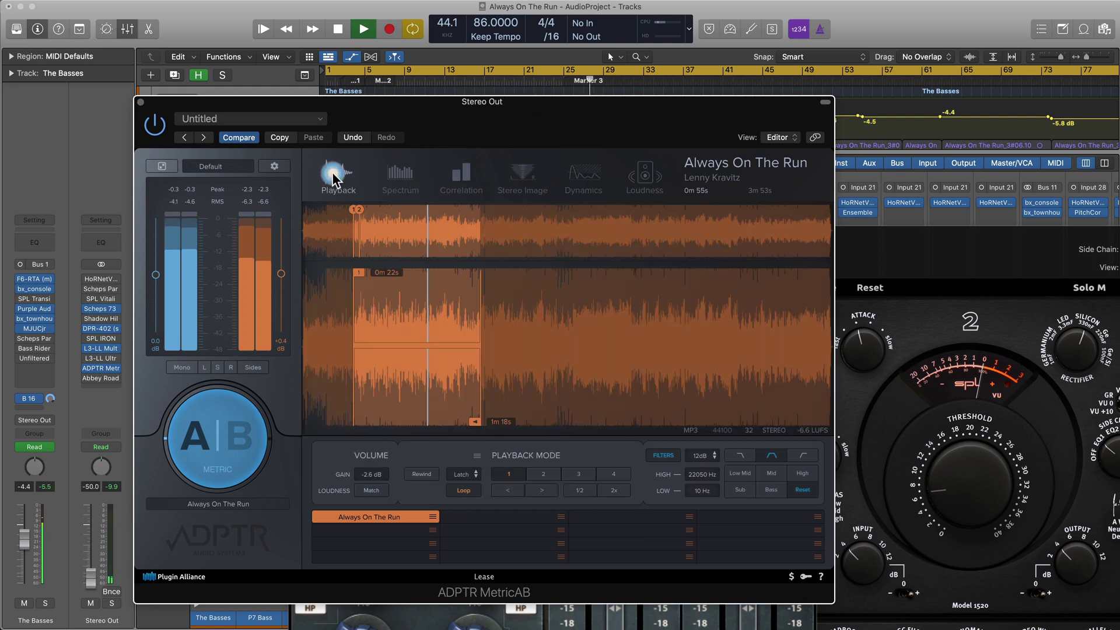
click(371, 487)
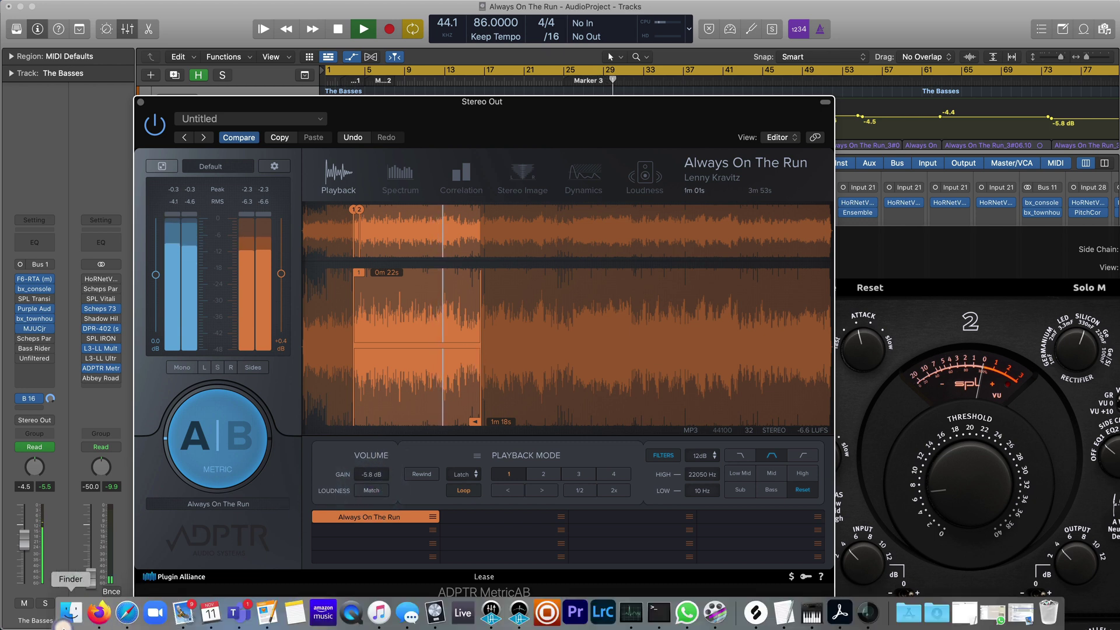
drag(91, 581, 103, 508)
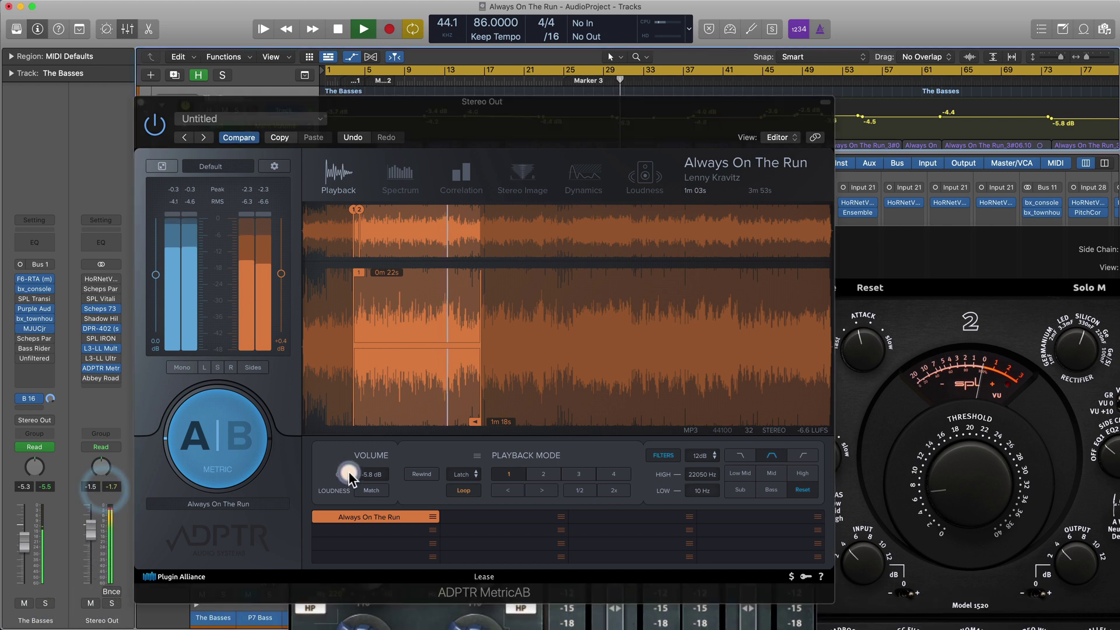
click(374, 491)
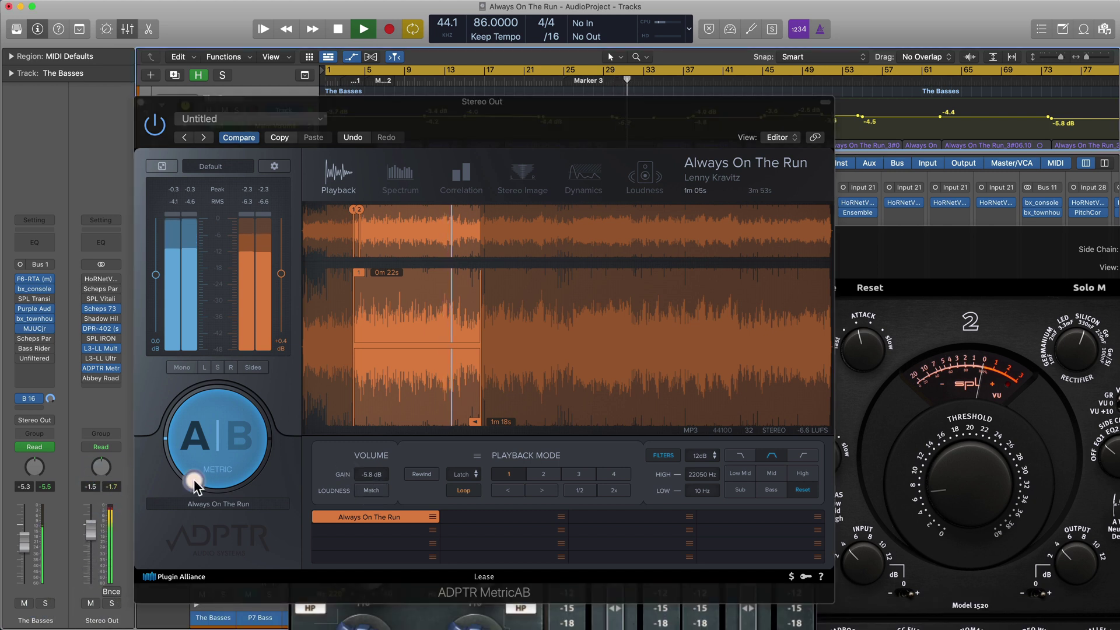
Audition the reference (B), restart it from about 0m 36s inside the loop, and alternate between mix (A) and reference (B)
click(239, 447)
click(129, 510)
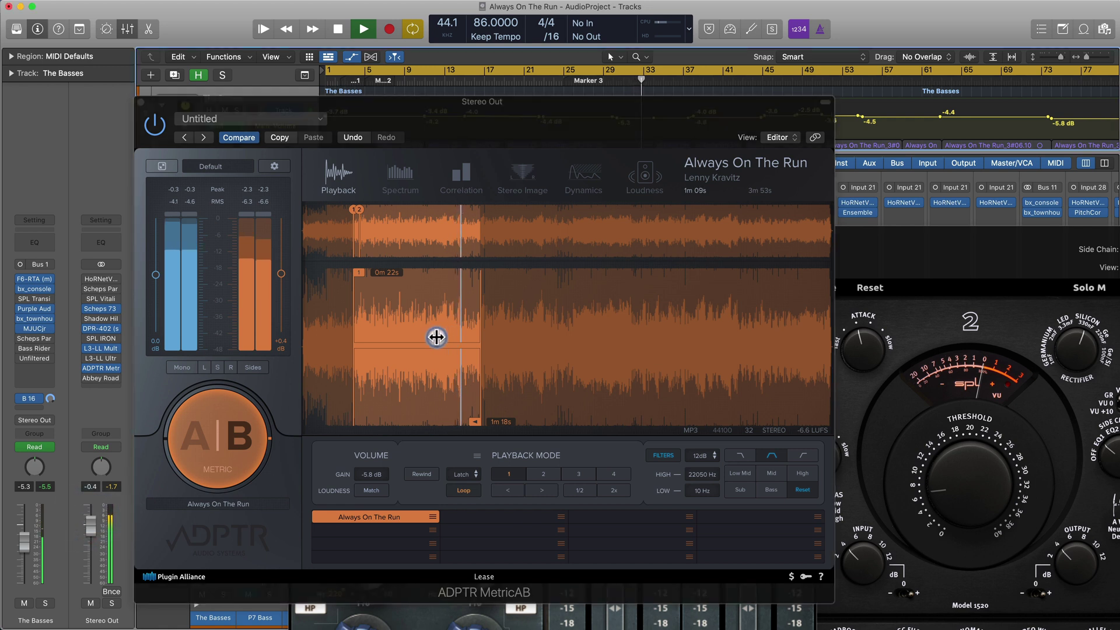
click(385, 357)
click(239, 447)
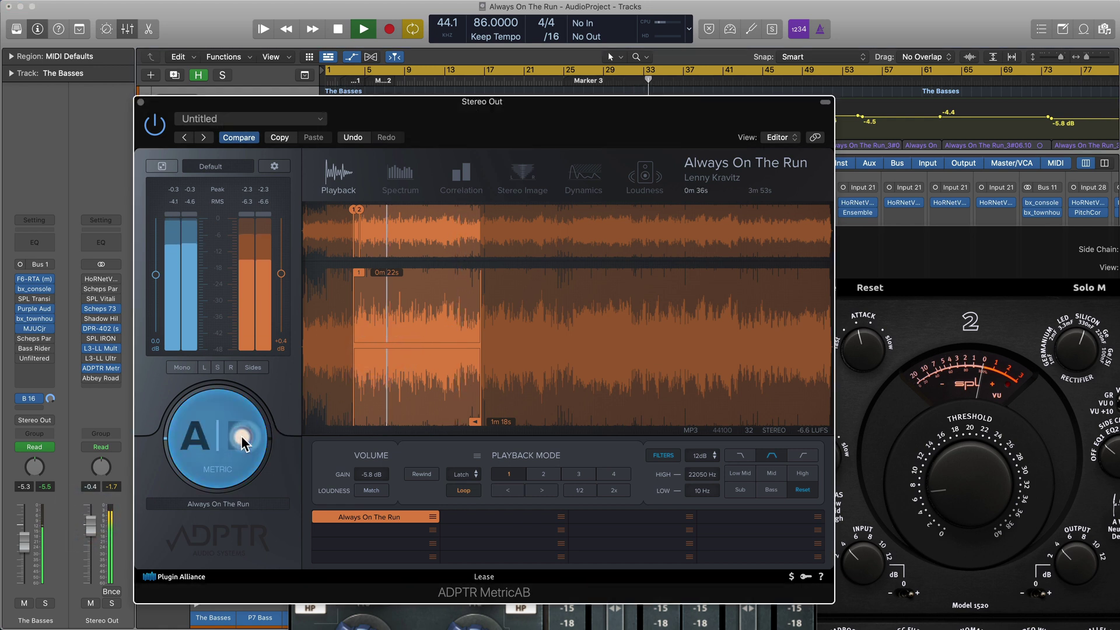
click(216, 440)
click(201, 443)
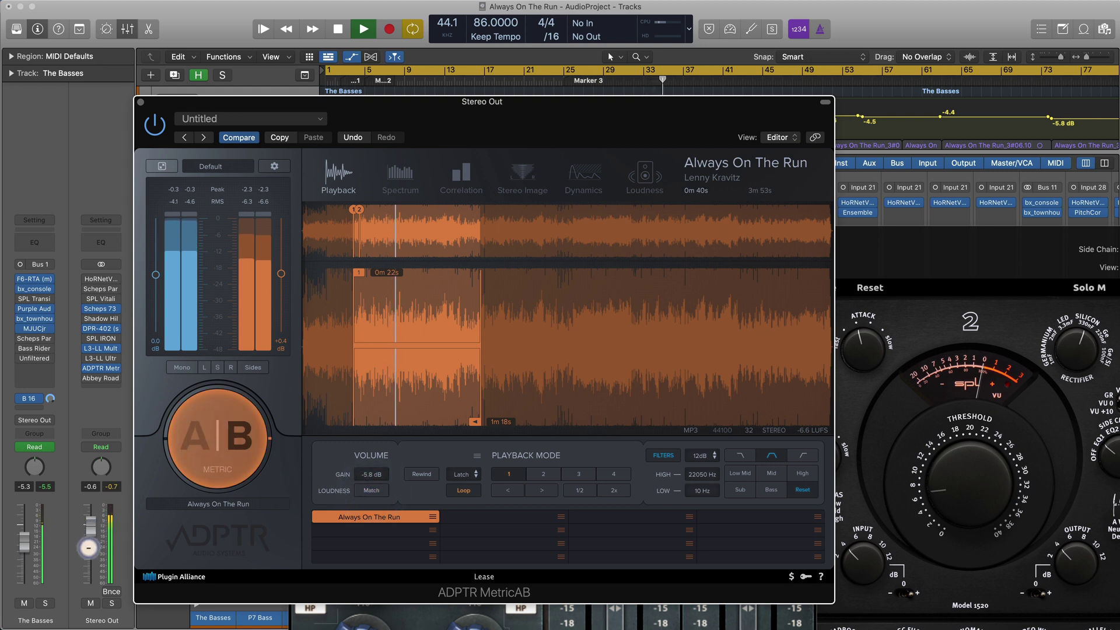
Lower the Stereo Out fader to -70.0 dB and set the reference gain to -1.6 dB
drag(88, 547, 80, 624)
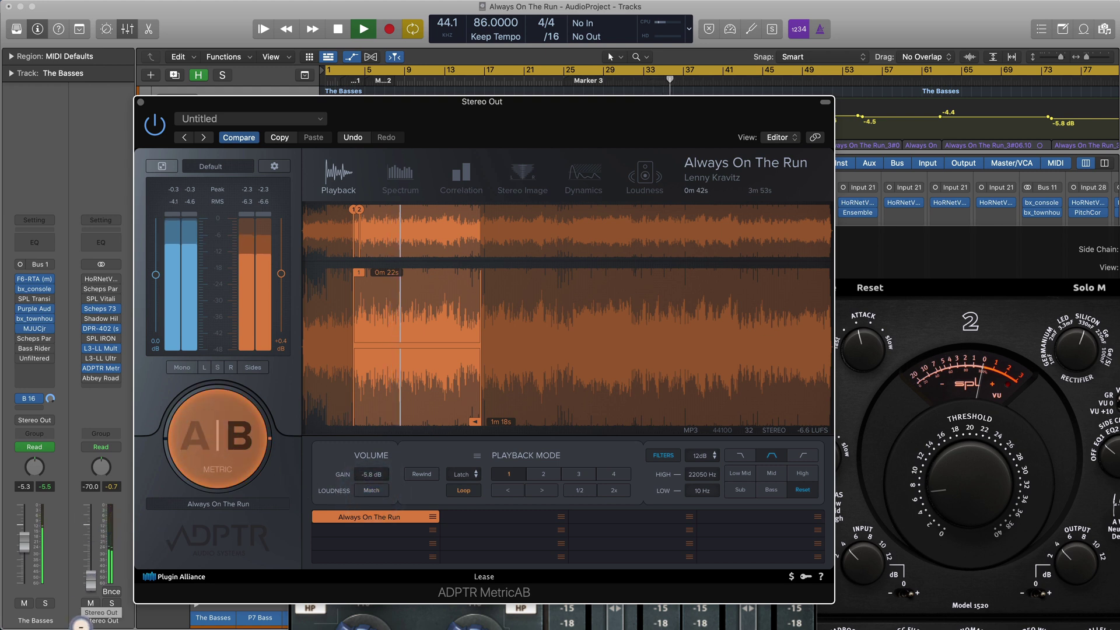
click(110, 587)
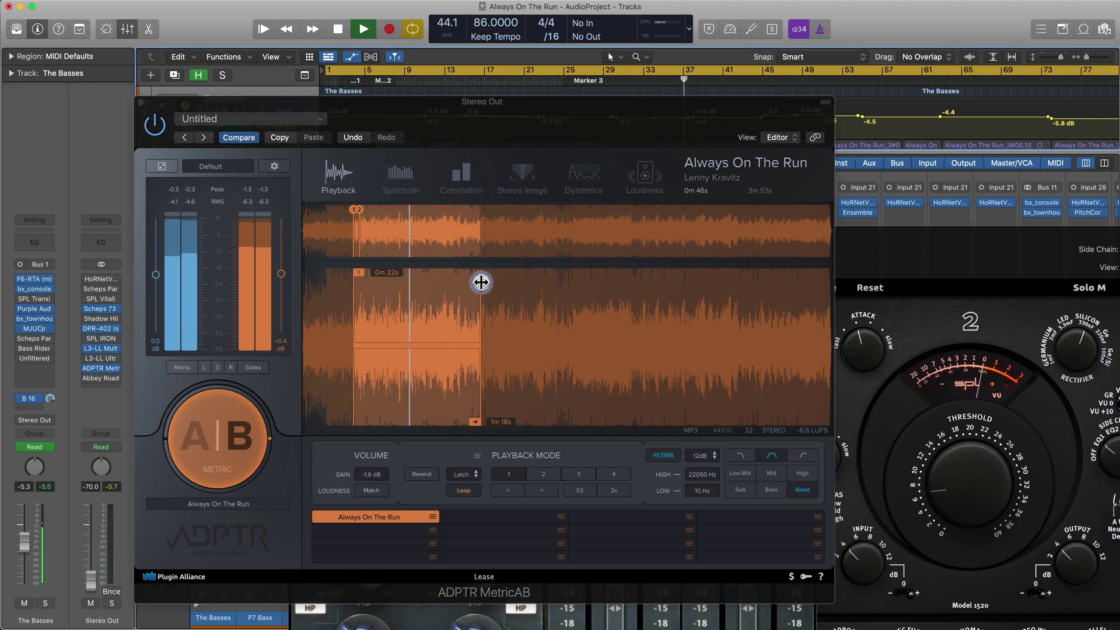
Examine the Loudness meters of mix and reference, and show the Stereo Image and Dynamics views
click(645, 179)
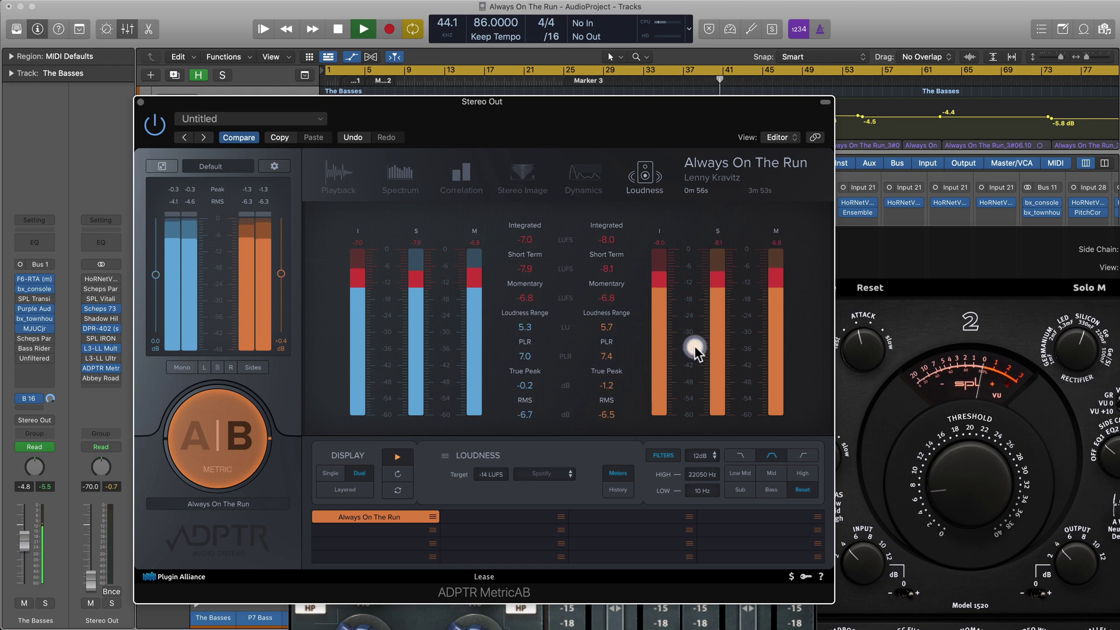
click(529, 185)
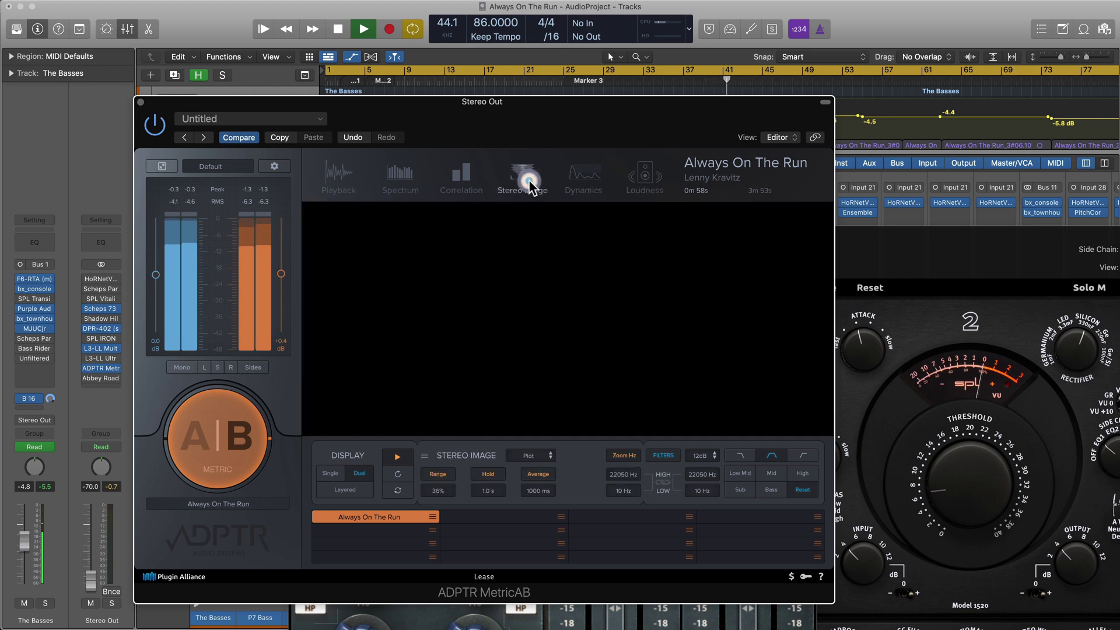
click(593, 184)
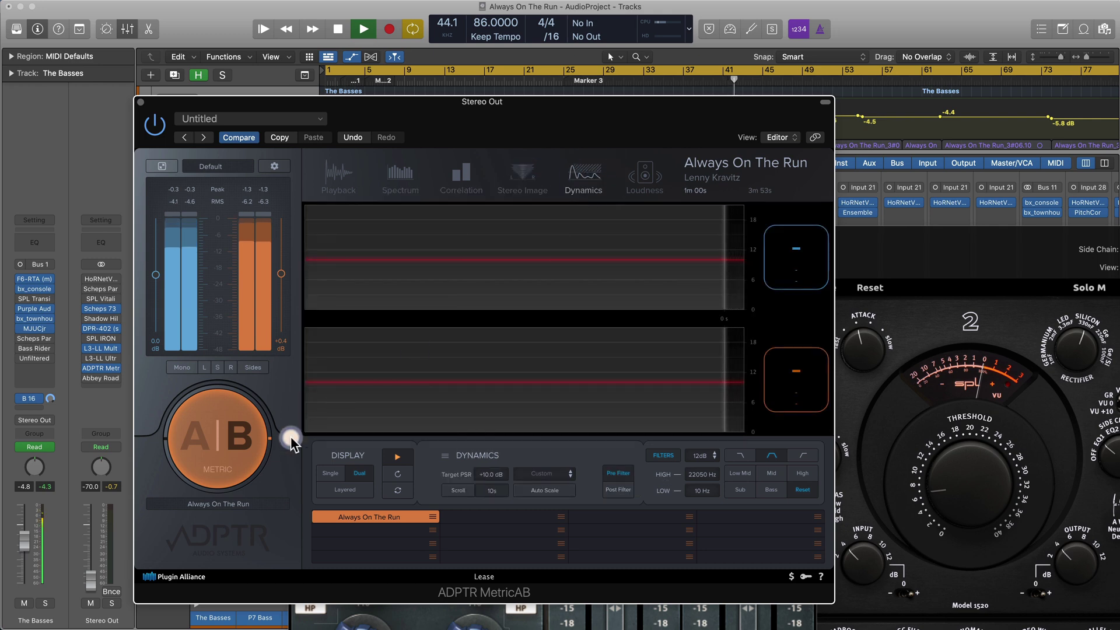
Continue playback from bar 25 with the Stereo Out fader at -1.8 dB, alternating between mix (A) and reference (B) in the Dynamics view
click(564, 80)
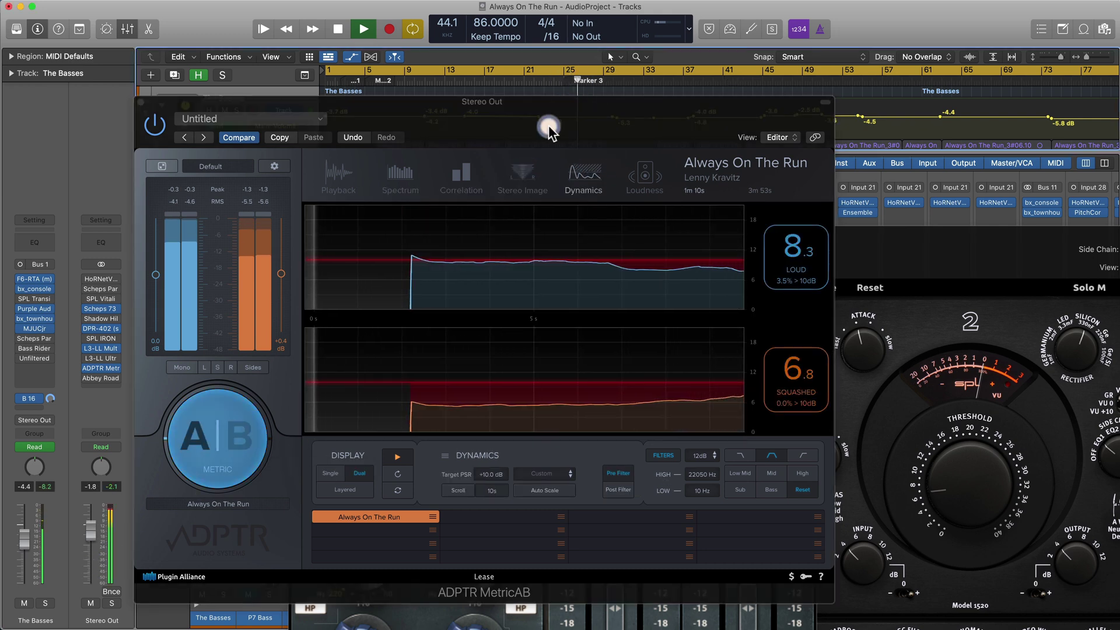
click(329, 449)
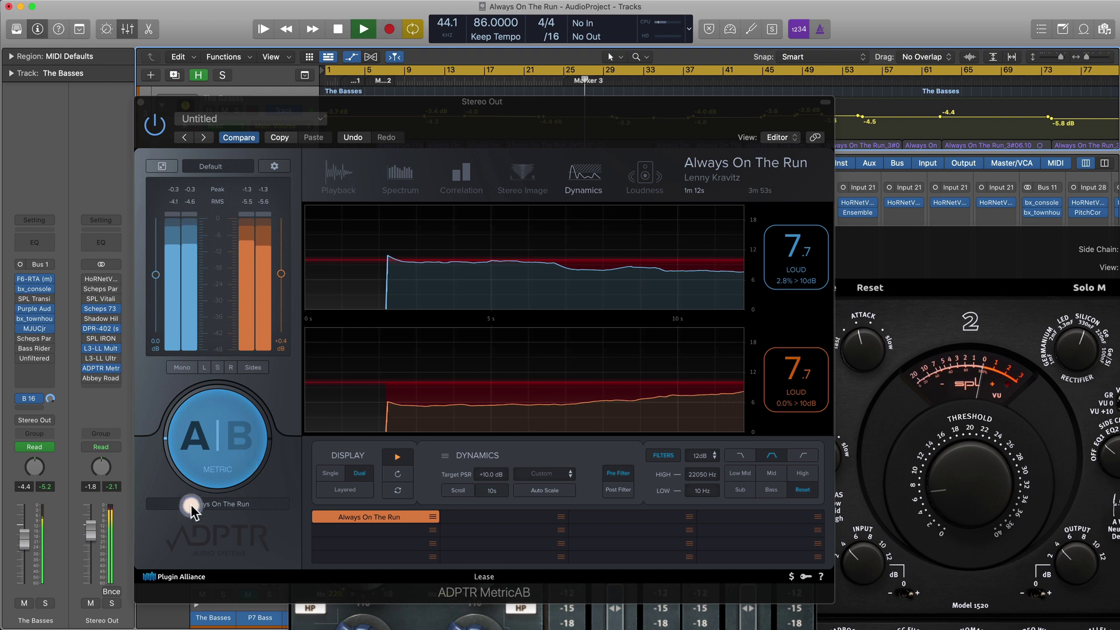
click(226, 466)
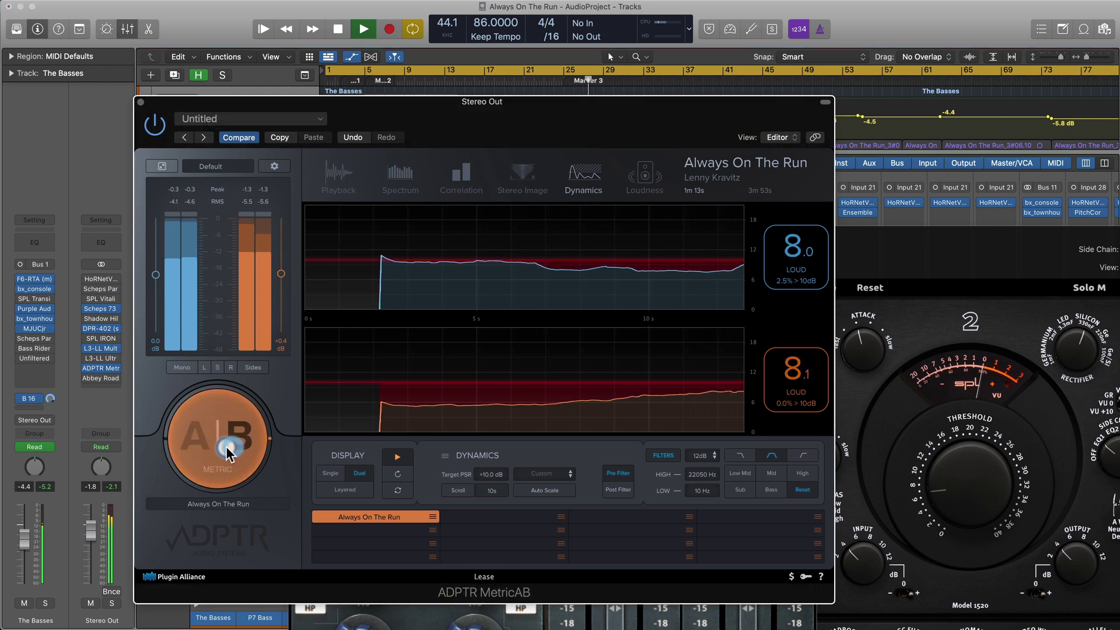
click(194, 449)
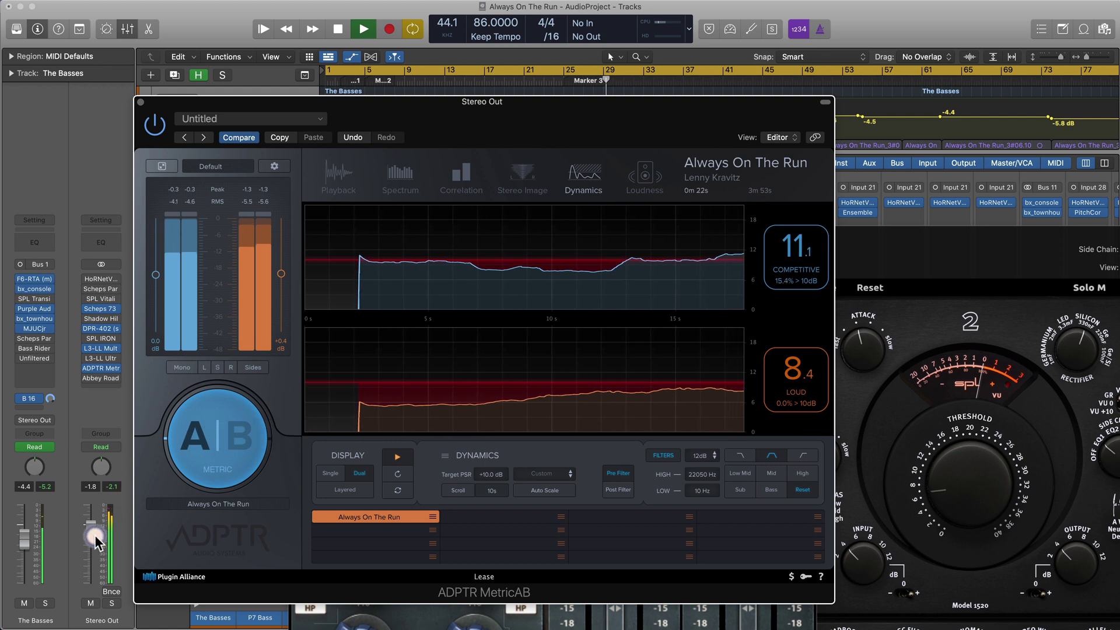
click(216, 442)
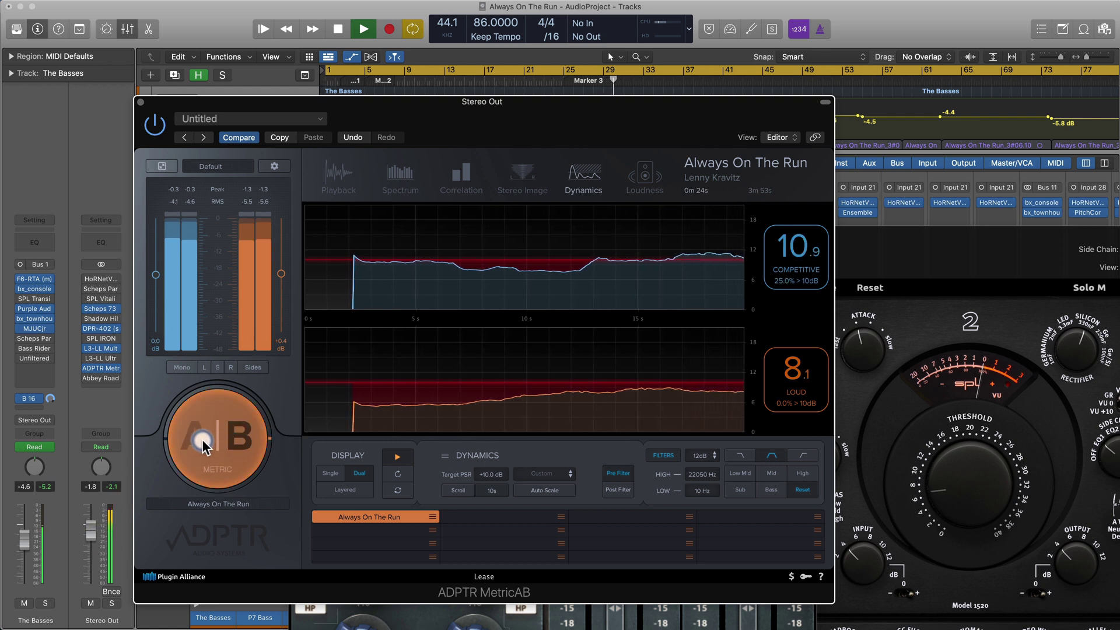
click(201, 448)
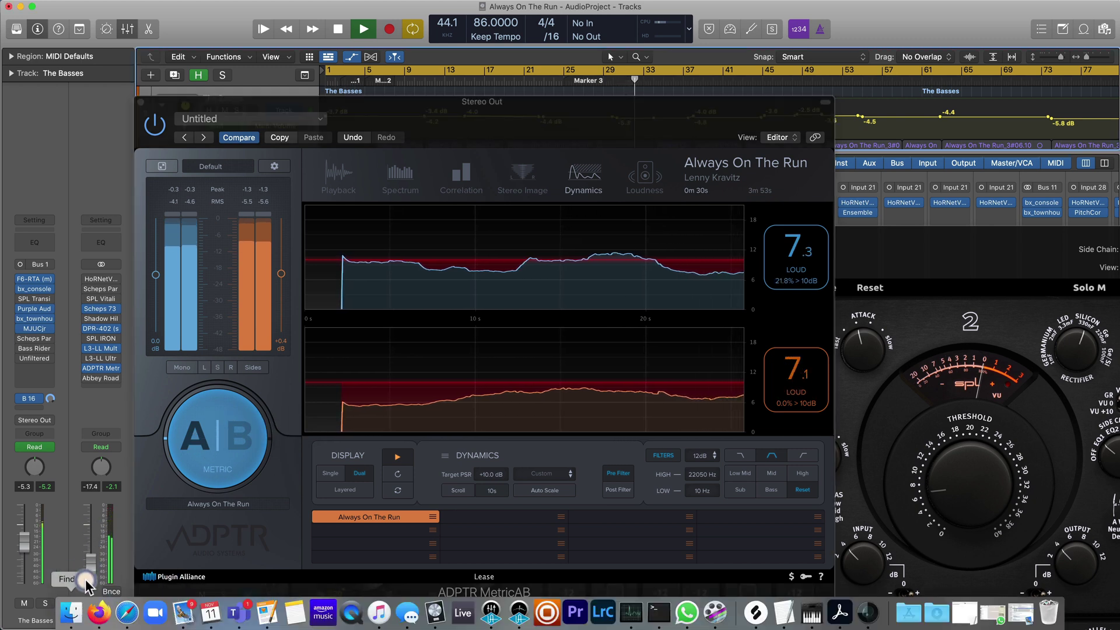
Lower the Stereo Out fader fully and compare the dynamics of the mix (A) and the reference (B)
drag(84, 593, 90, 598)
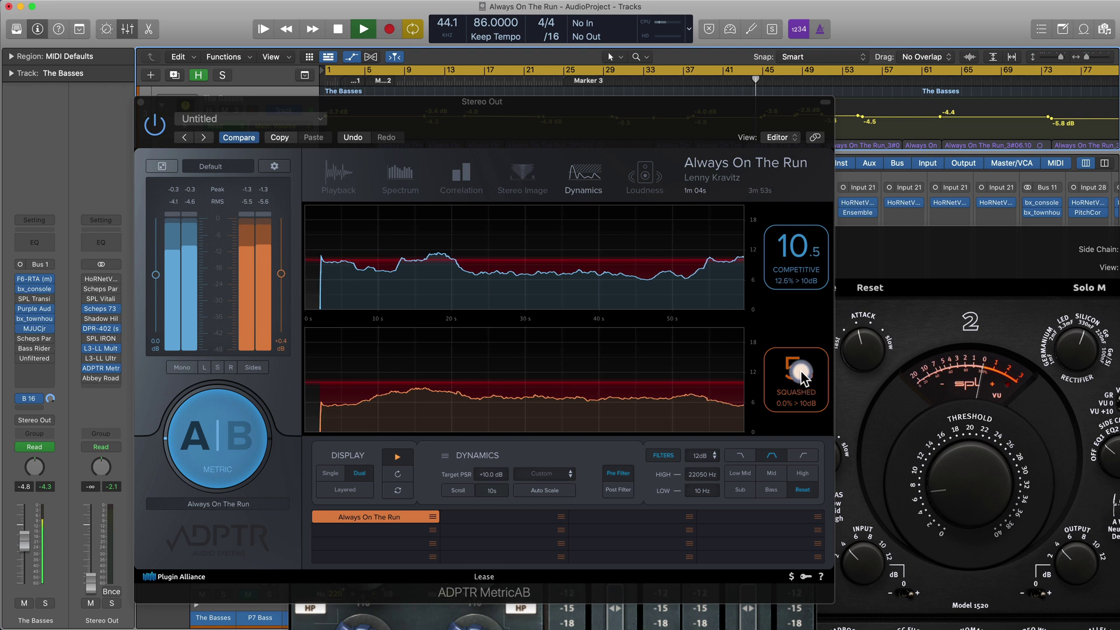
click(234, 448)
mouse_move(98, 584)
mouse_down()
mouse_move(120, 516)
mouse_move(115, 589)
mouse_up()
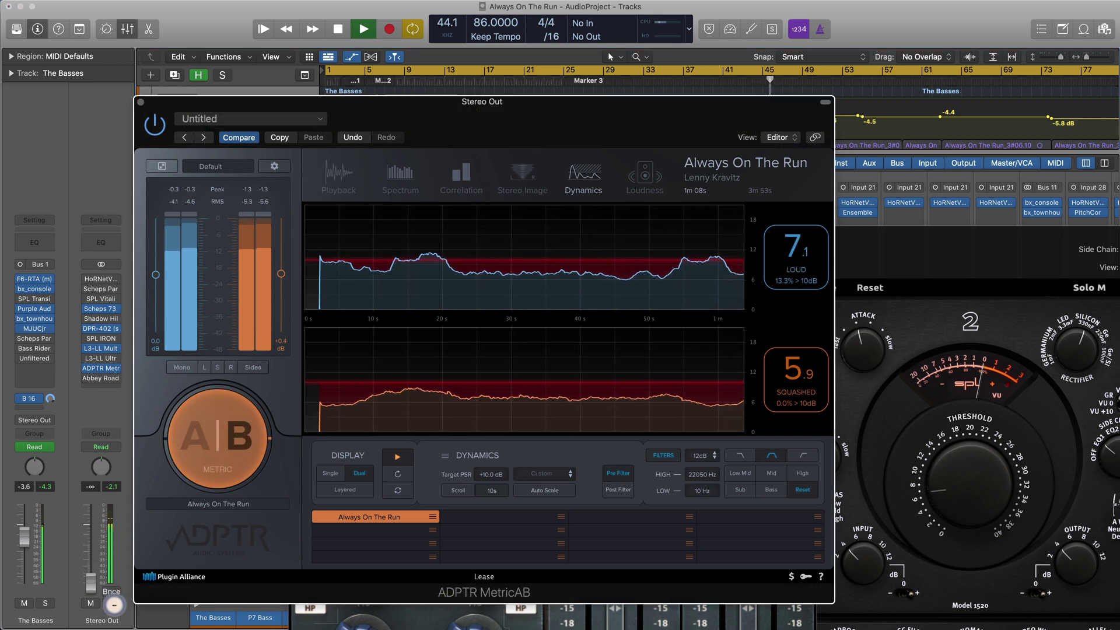
click(850, 401)
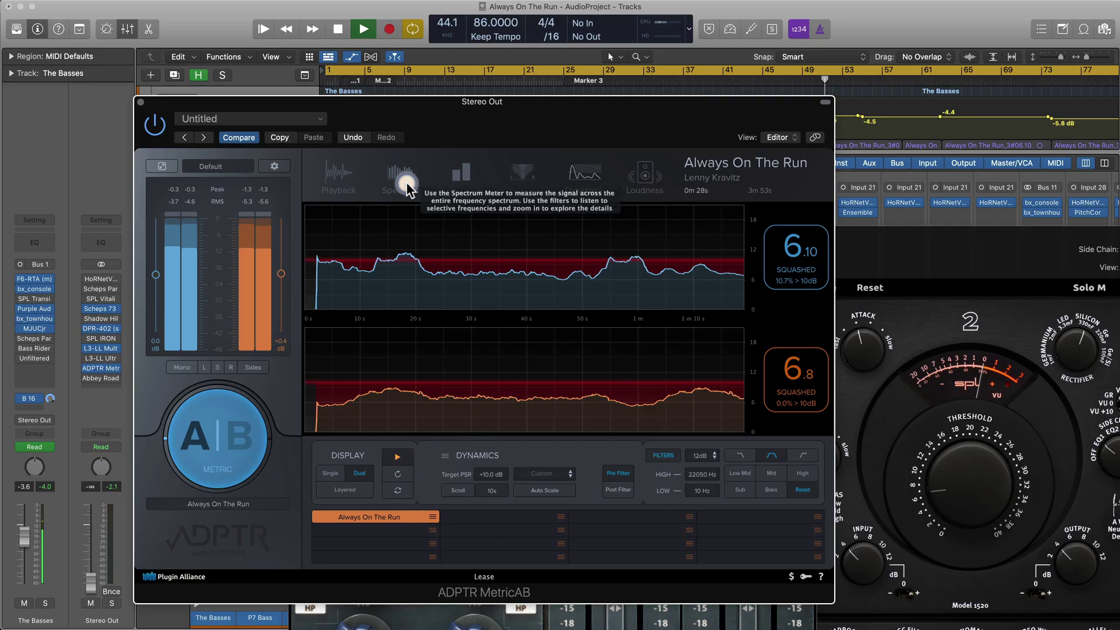
Review the Spectrum, Dynamics and Loudness views of the mix and reference side by side
click(404, 178)
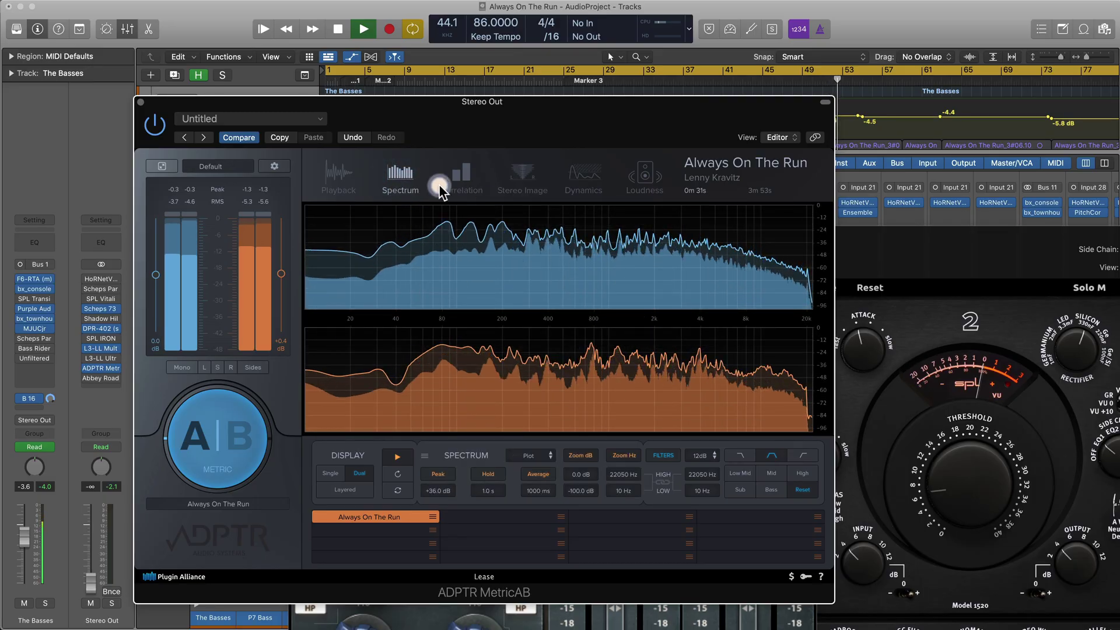
click(582, 181)
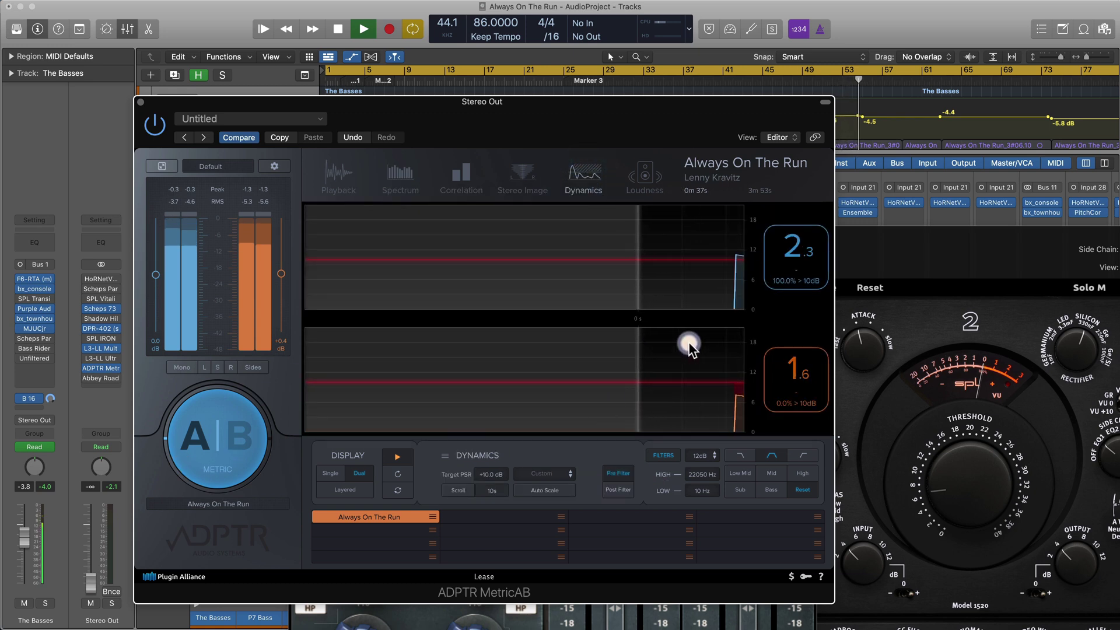
click(650, 174)
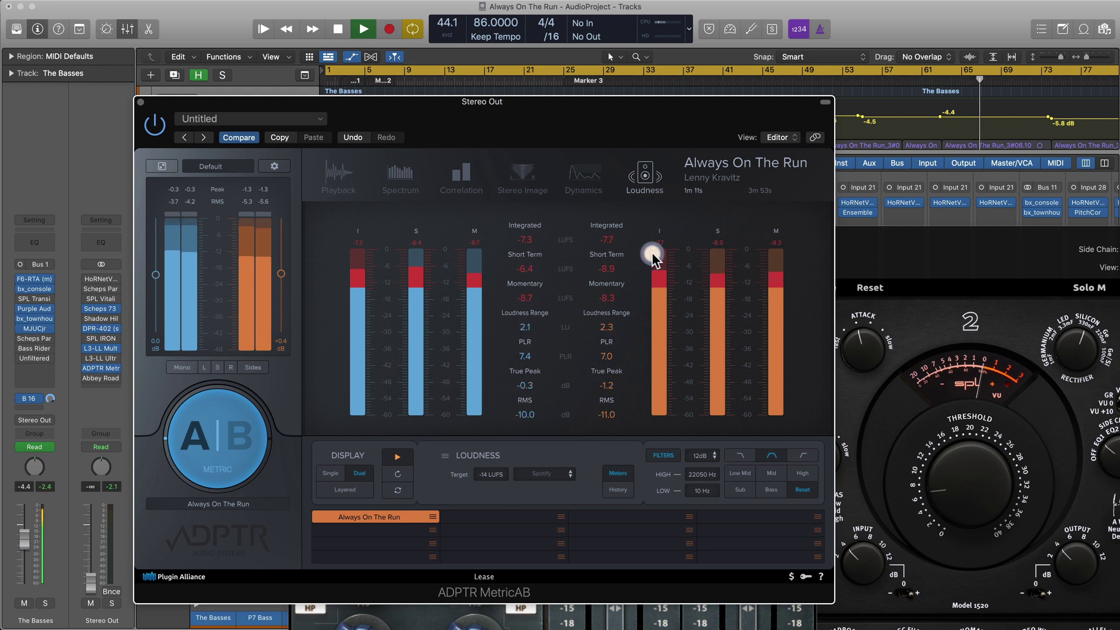
Return to the Spectrum view and raise the Stereo Out fader to -3.5 dB
click(335, 174)
click(396, 181)
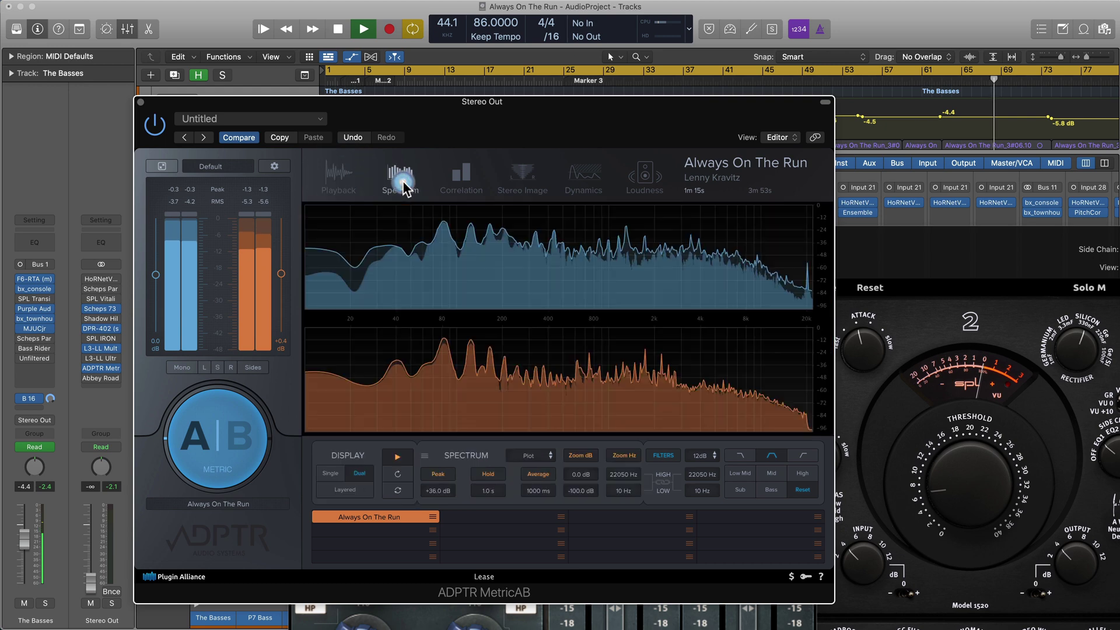
click(778, 472)
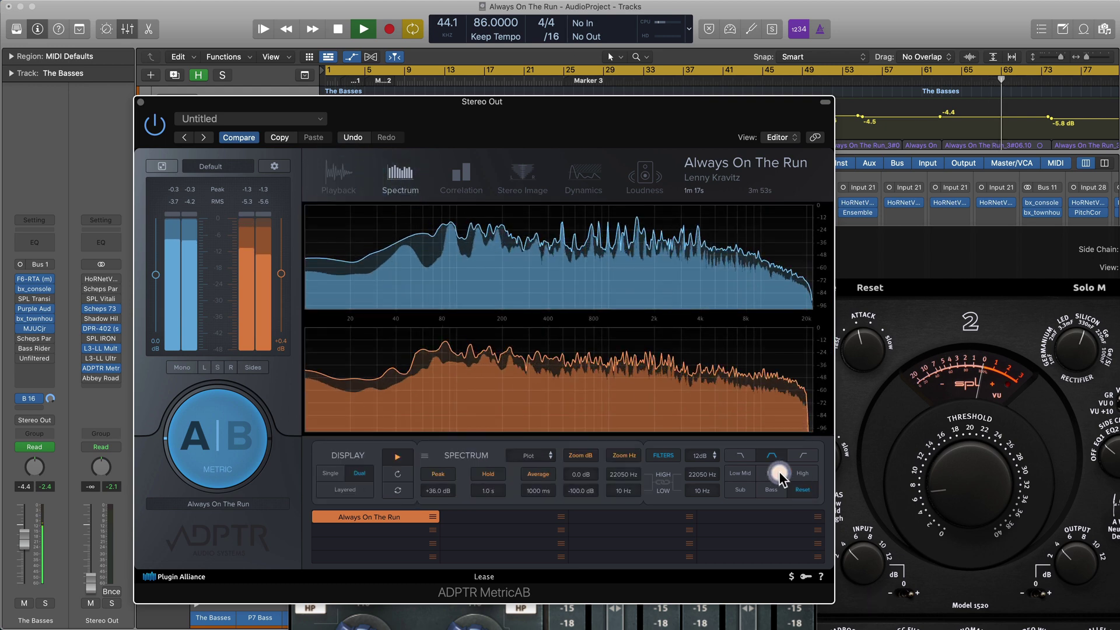
click(243, 445)
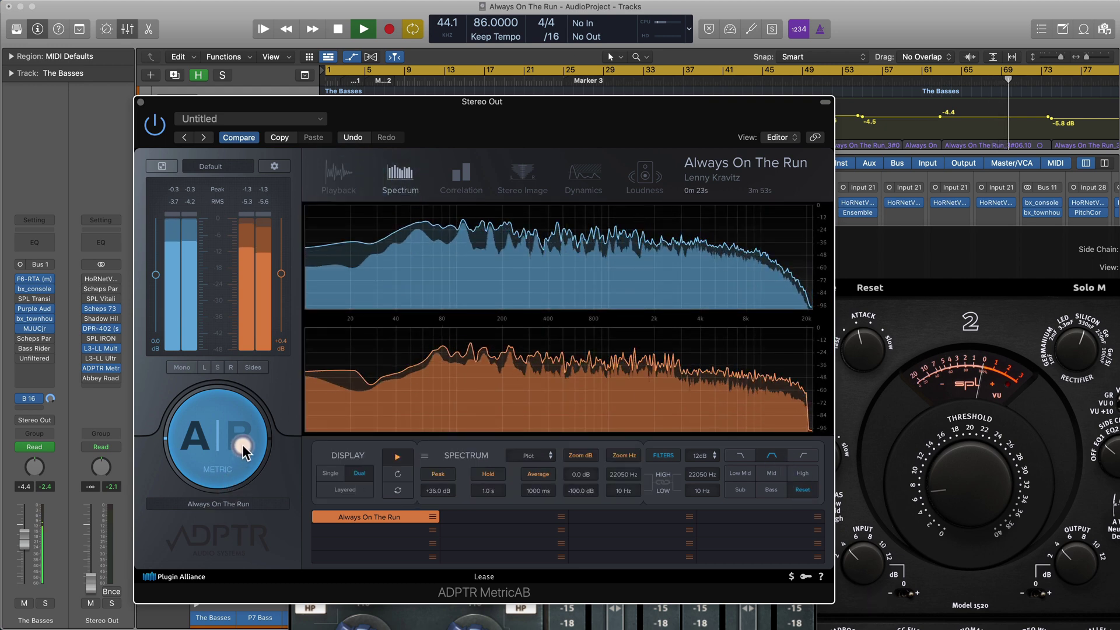
drag(91, 564, 121, 496)
Apply the Bass filter preset with Stereo Out at -0.9 dB, and audition the low end of the reference (B) and the mix (A)
click(769, 491)
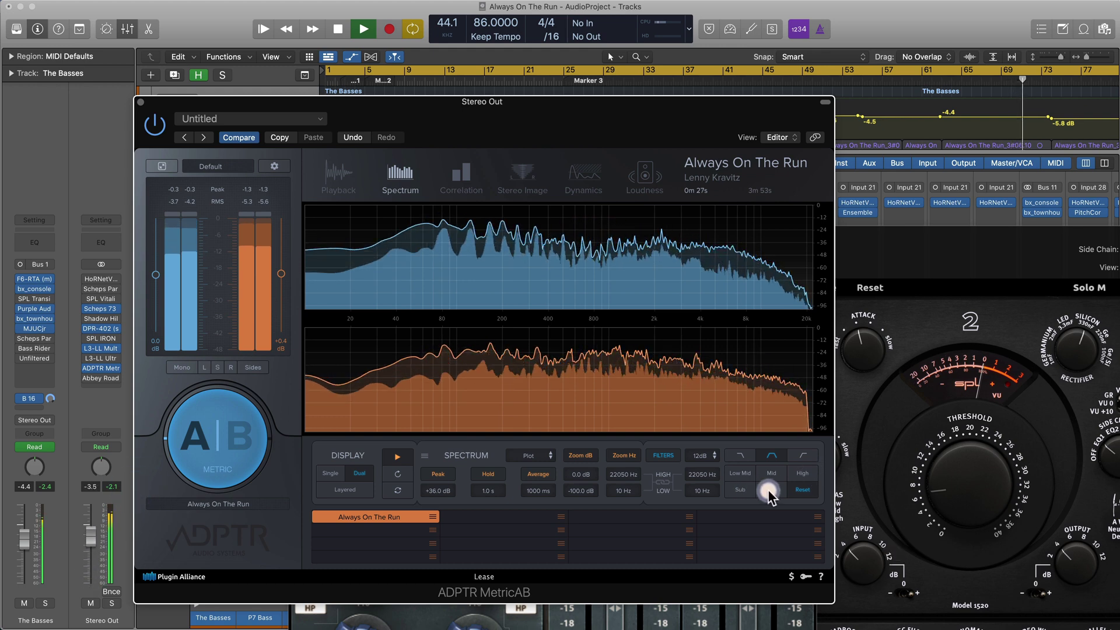
drag(91, 532, 94, 523)
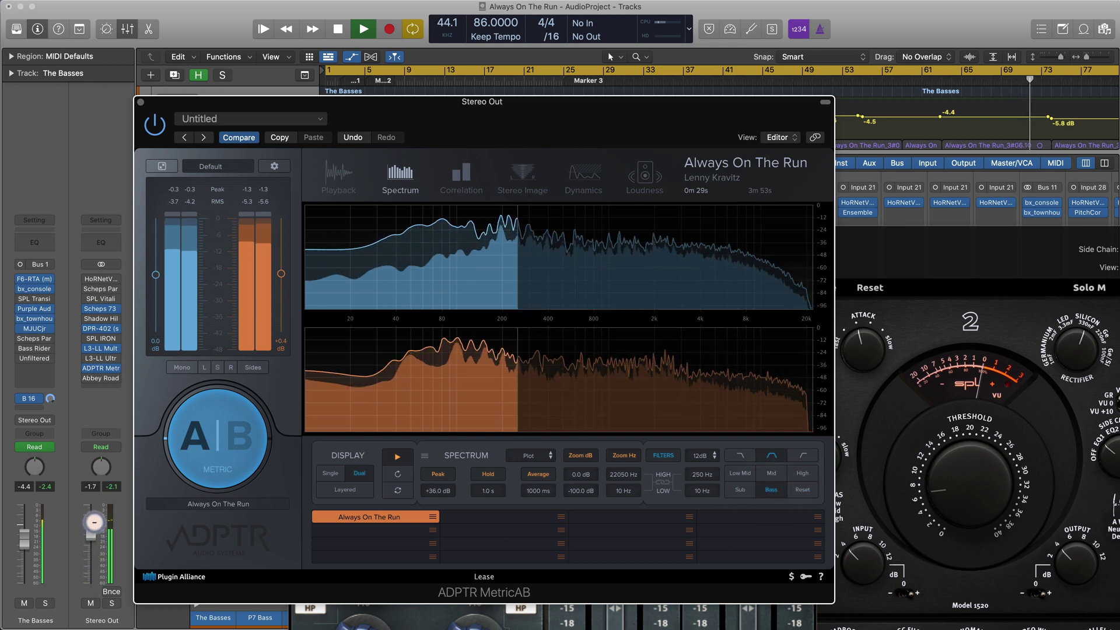
click(242, 455)
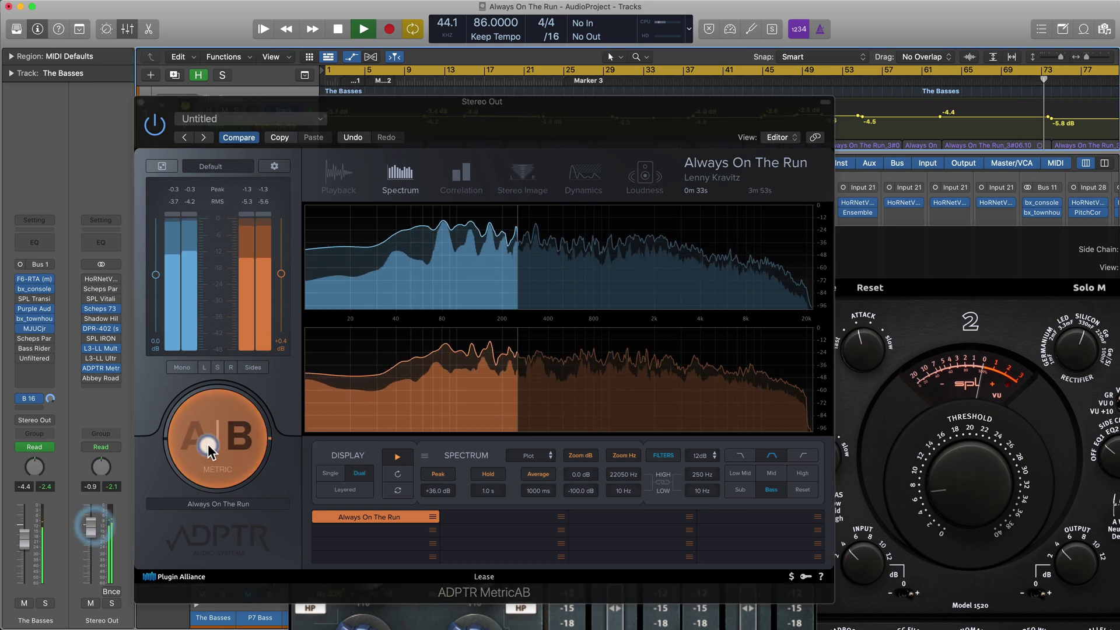
click(203, 448)
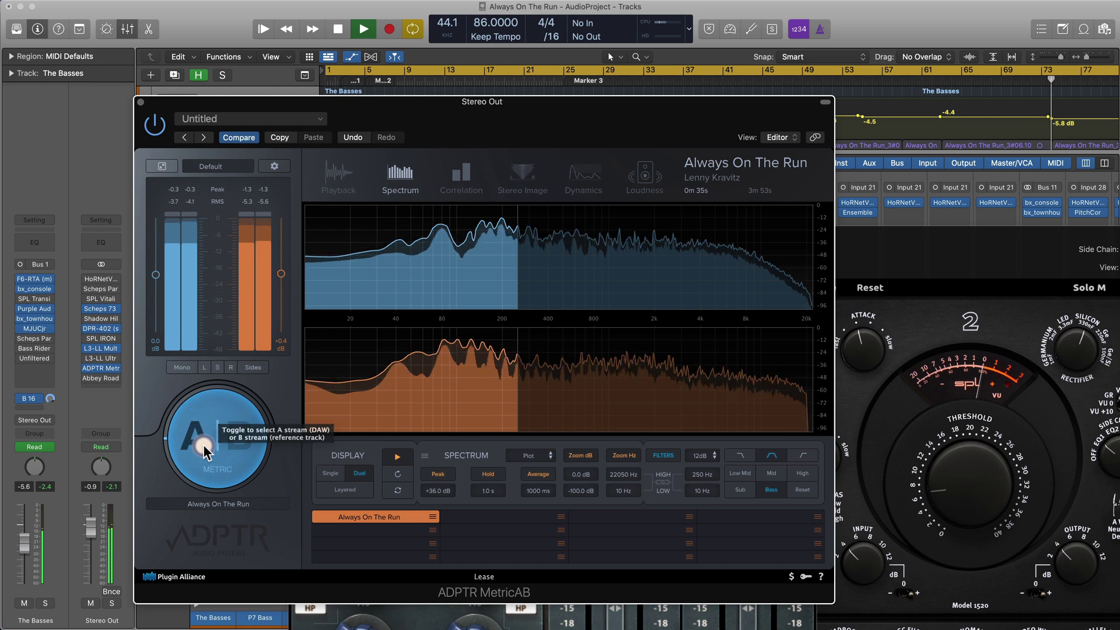
Switch to the reference (B) and lower the Stereo Out fader to -13.2 dB
click(239, 442)
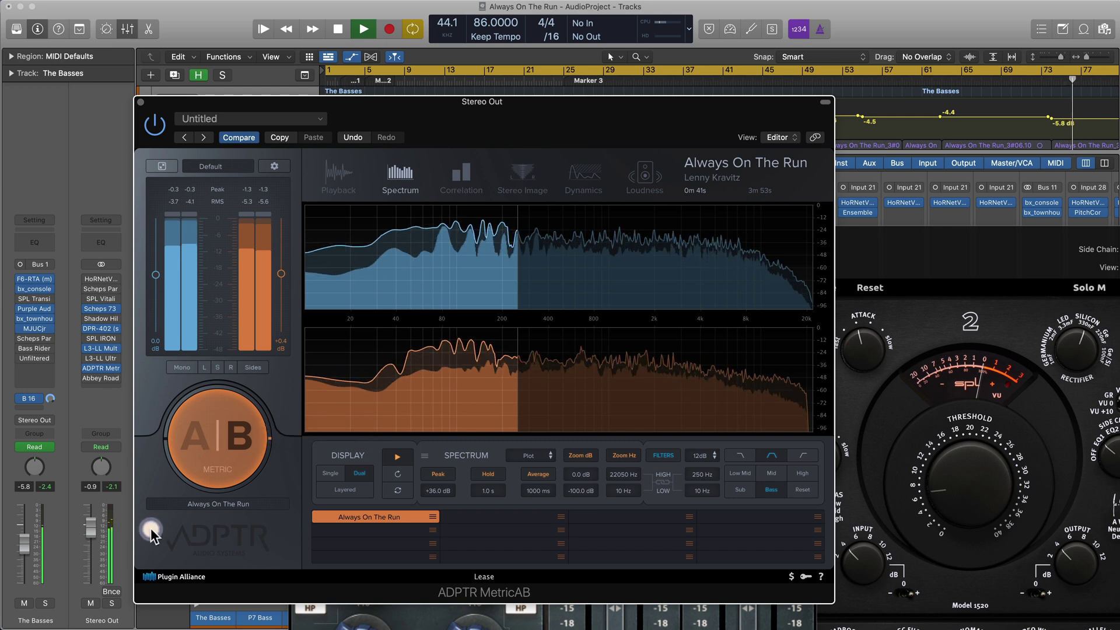
drag(91, 567, 91, 580)
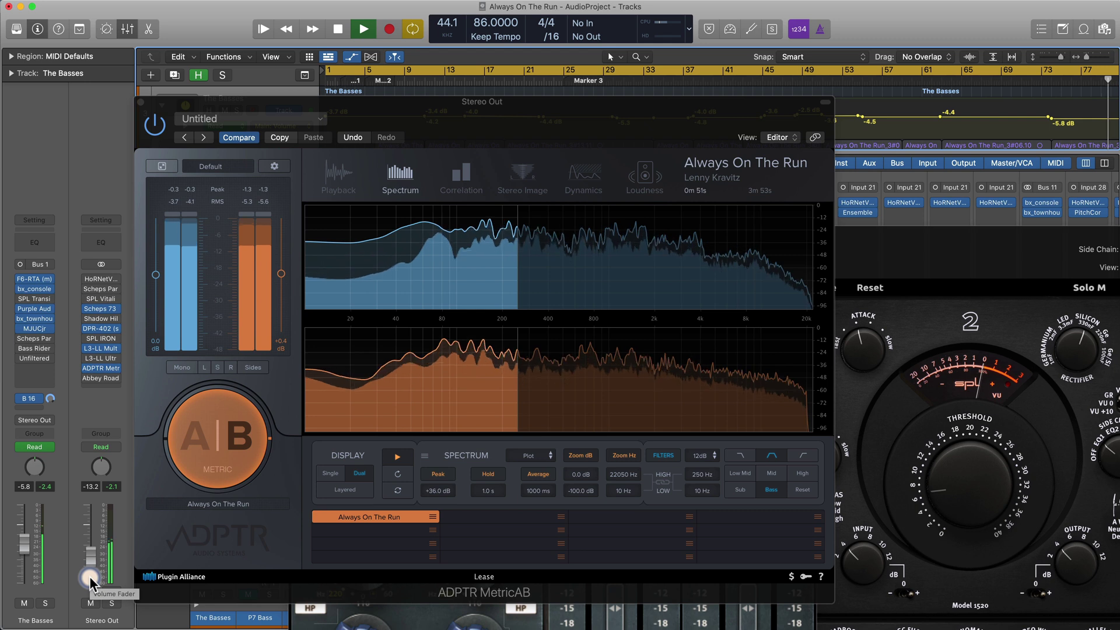
drag(97, 566, 94, 568)
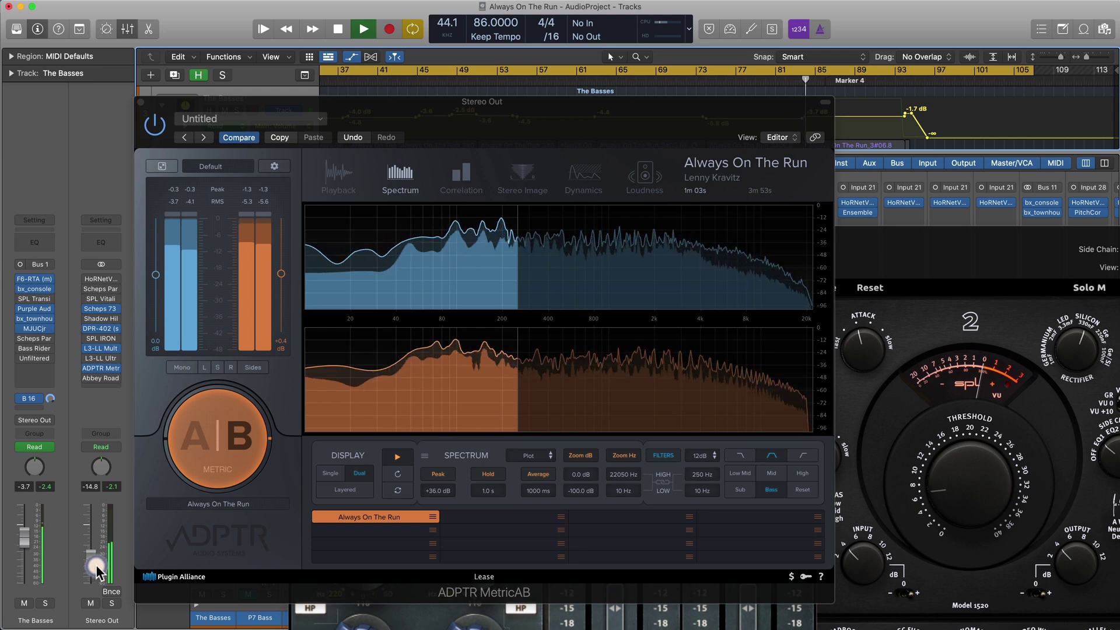
click(96, 570)
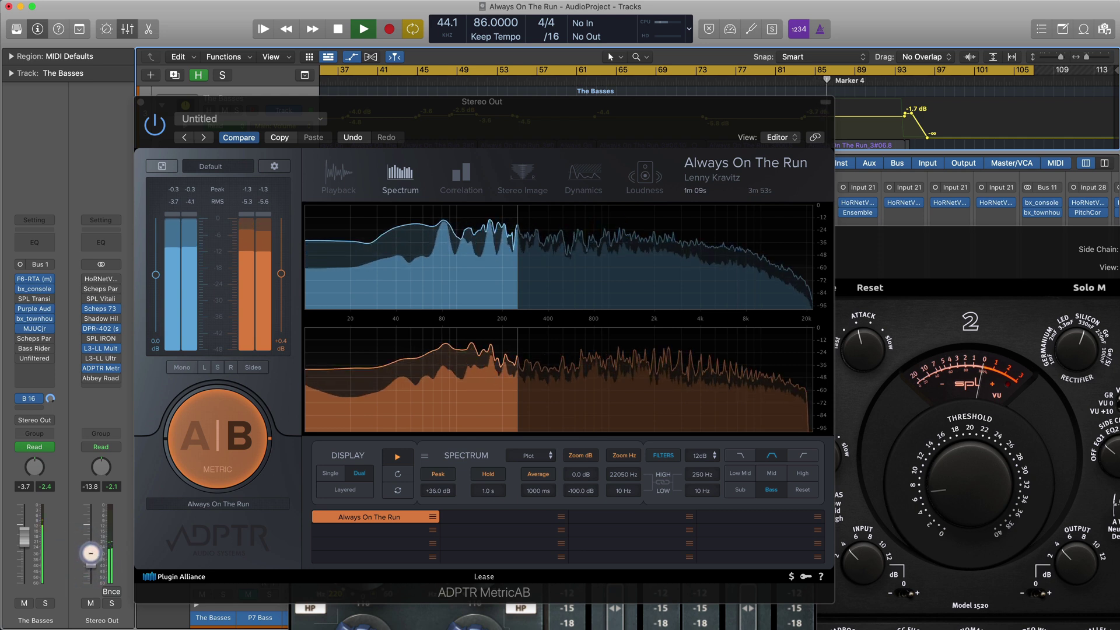
click(286, 527)
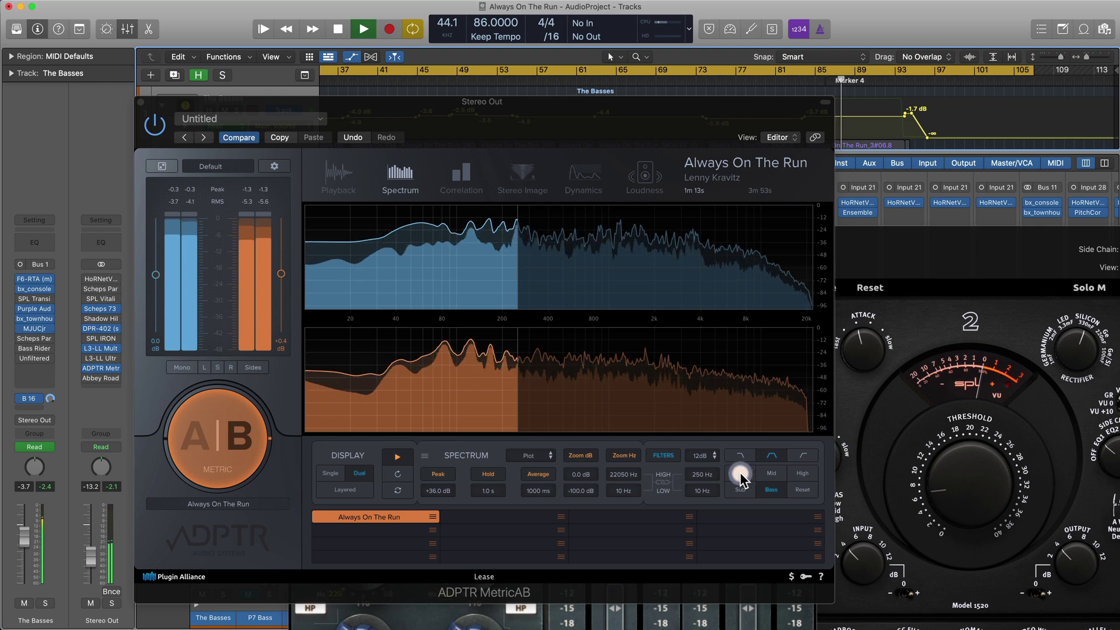
Apply the High filter preset with Stereo Out at -7.2 dB, and compare the high end of the mix (A) and the reference (B)
click(803, 474)
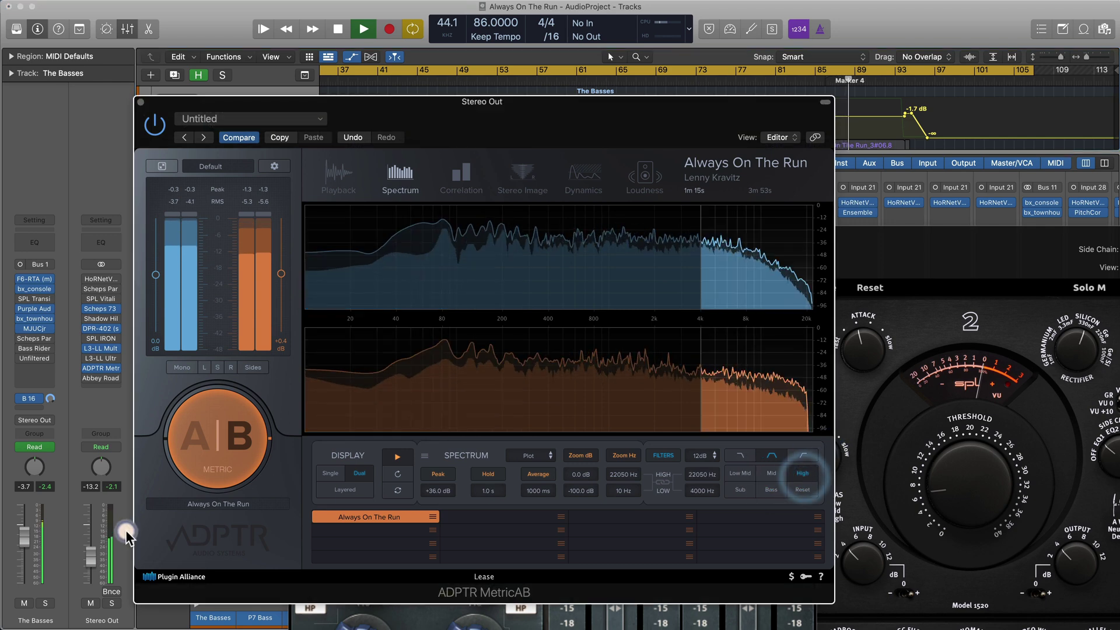
drag(91, 557, 92, 546)
click(204, 444)
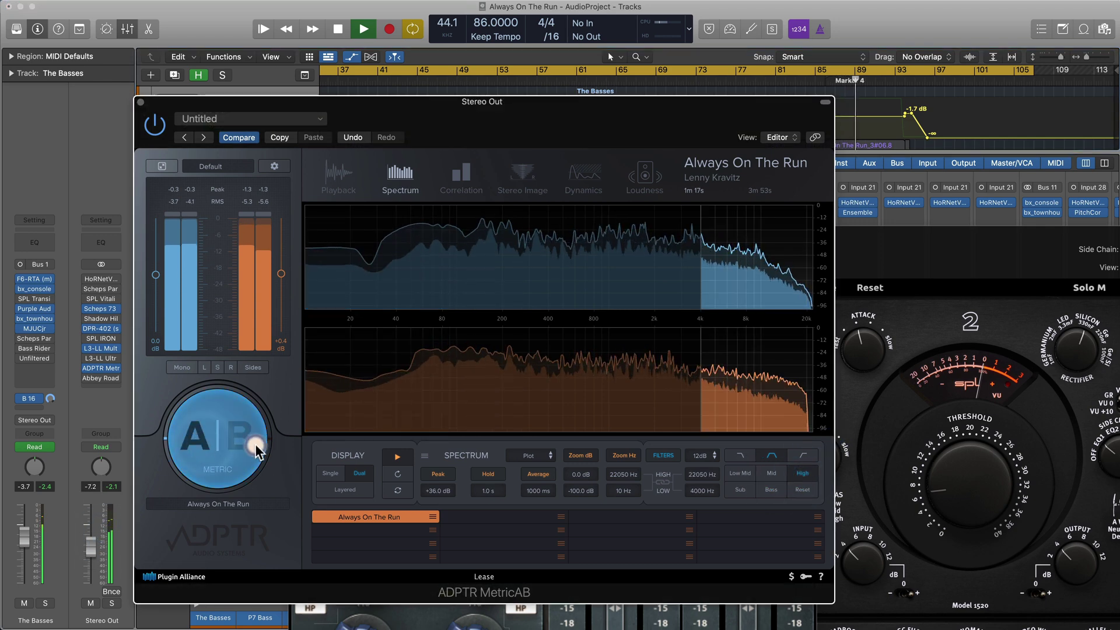
click(246, 450)
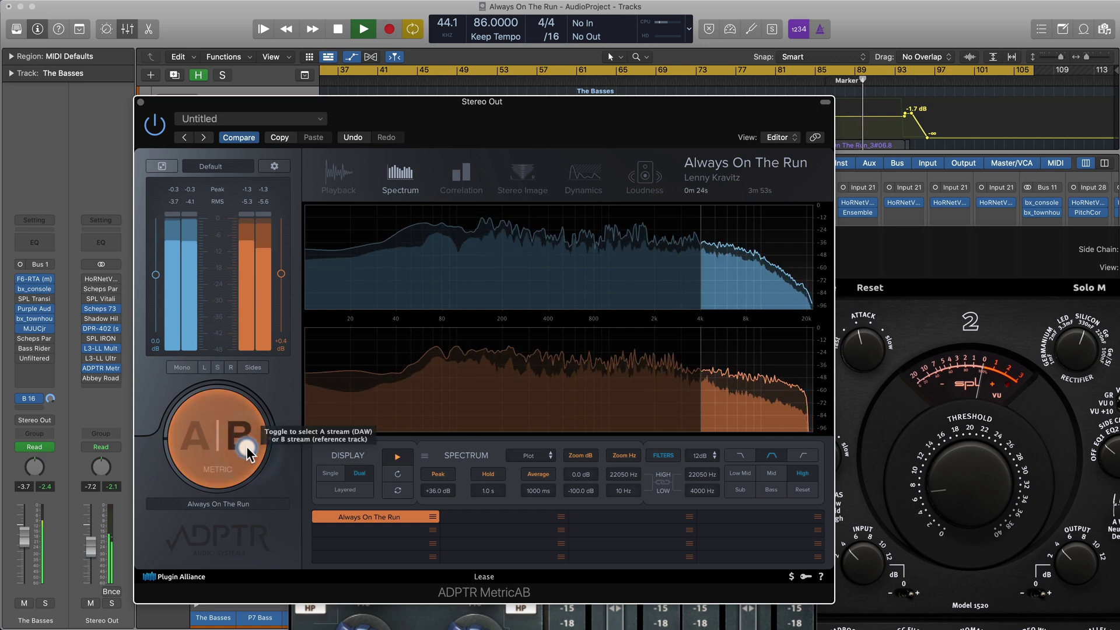
click(200, 450)
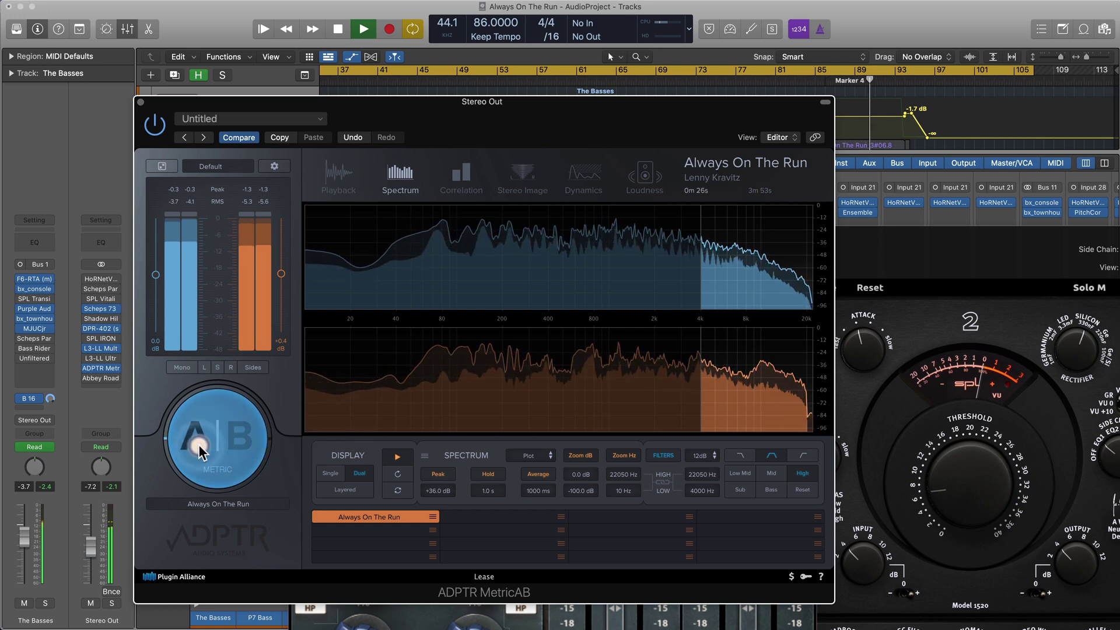
click(246, 446)
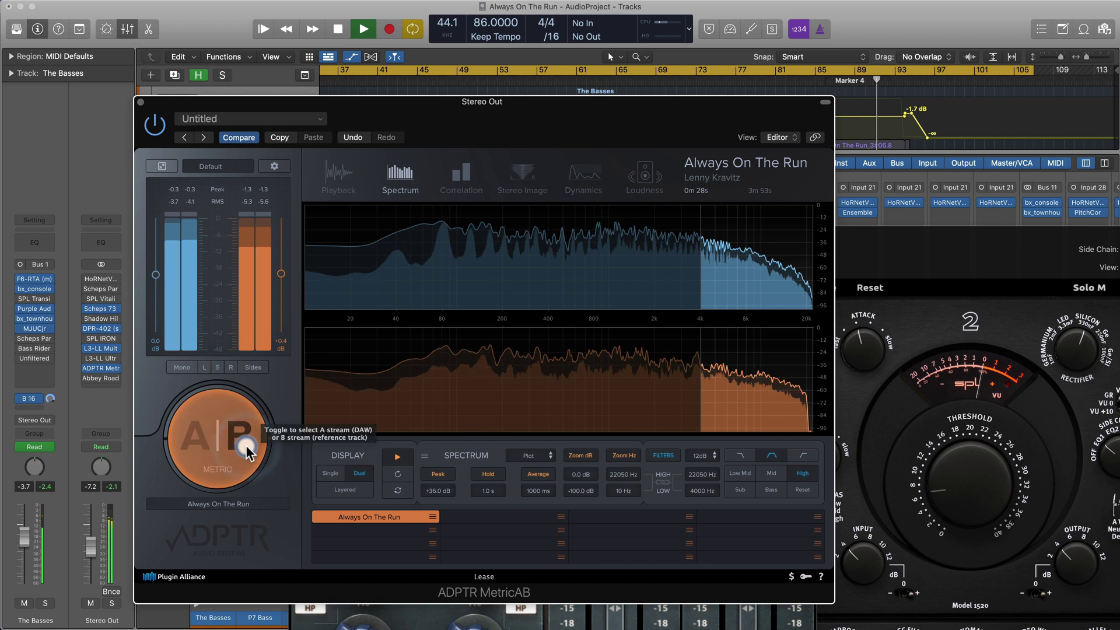
Apply the Sub filter preset, raise Stereo Out to -1.8 dB, and compare the sub range of the mix (A) and the reference (B)
click(90, 559)
drag(90, 568, 90, 576)
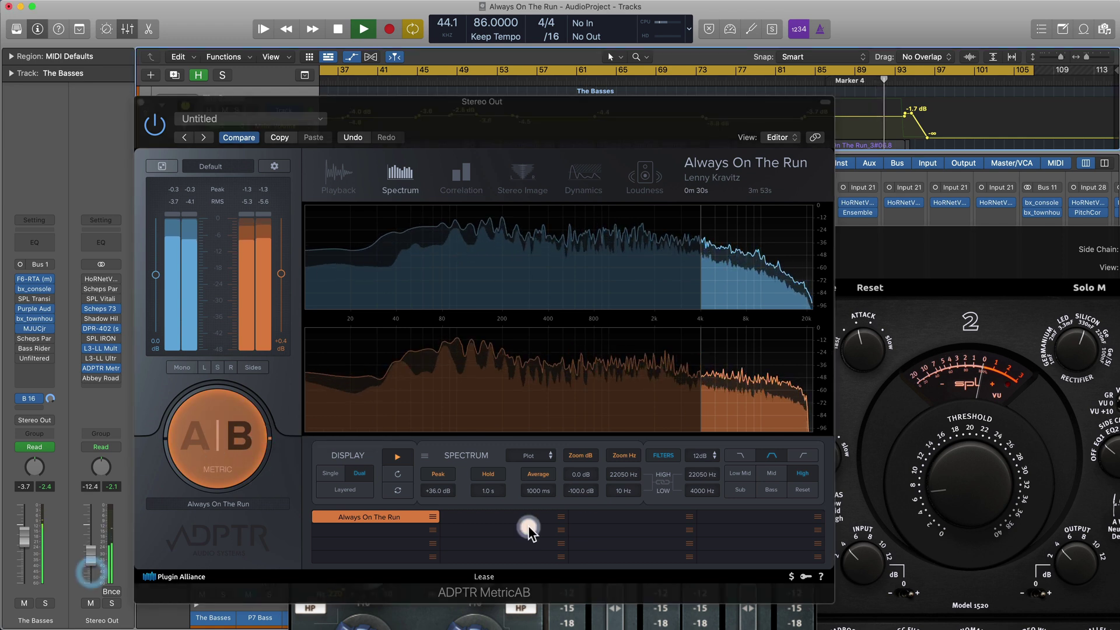
click(739, 491)
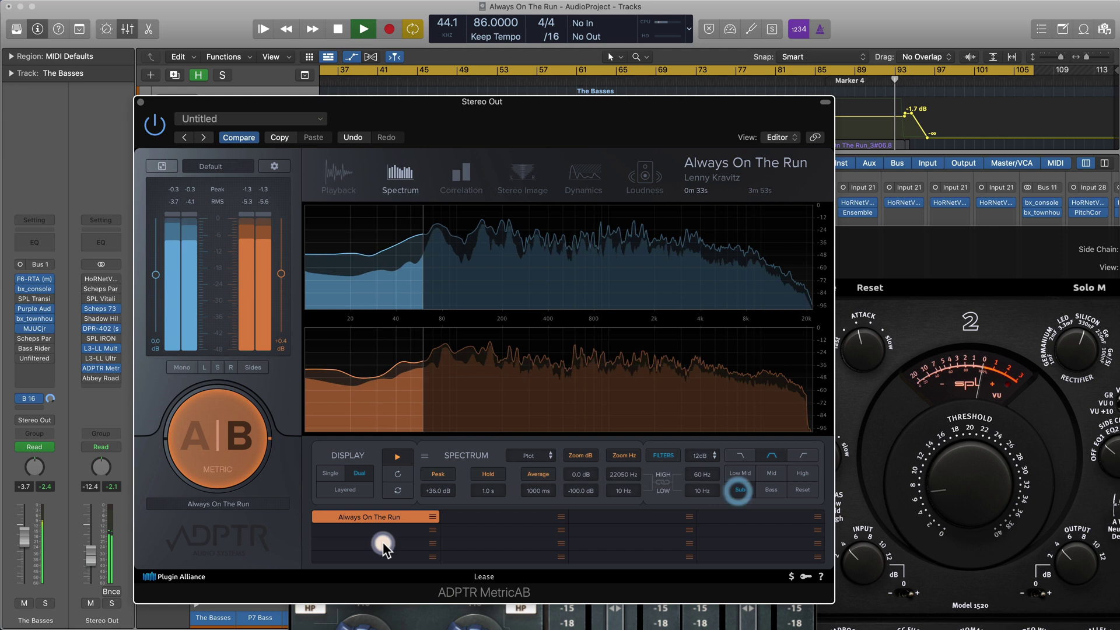
click(83, 556)
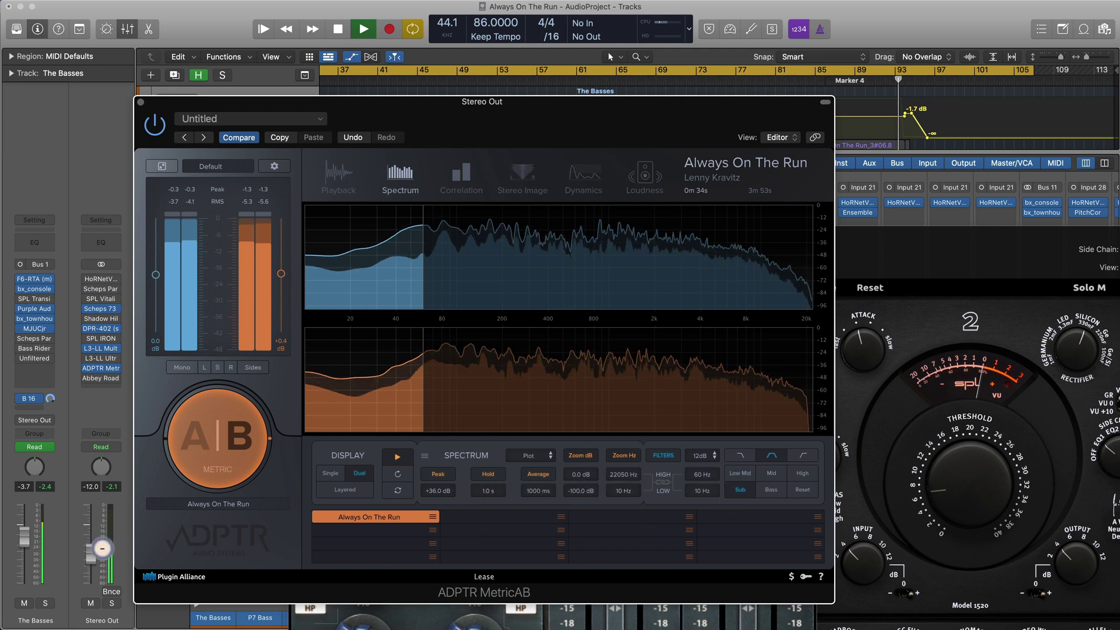
click(186, 452)
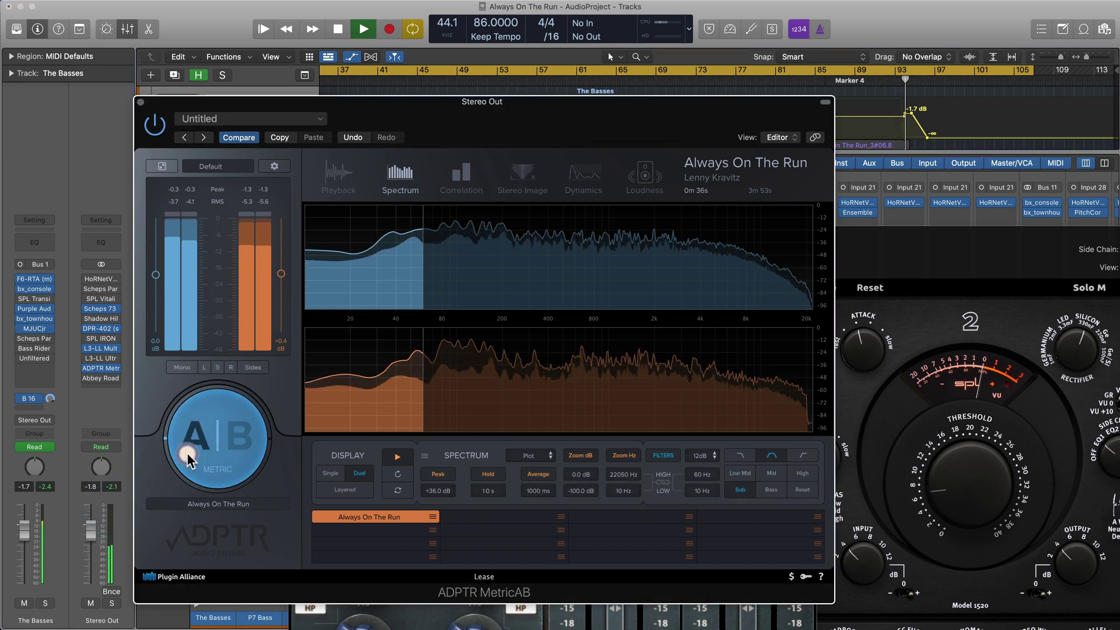
click(243, 445)
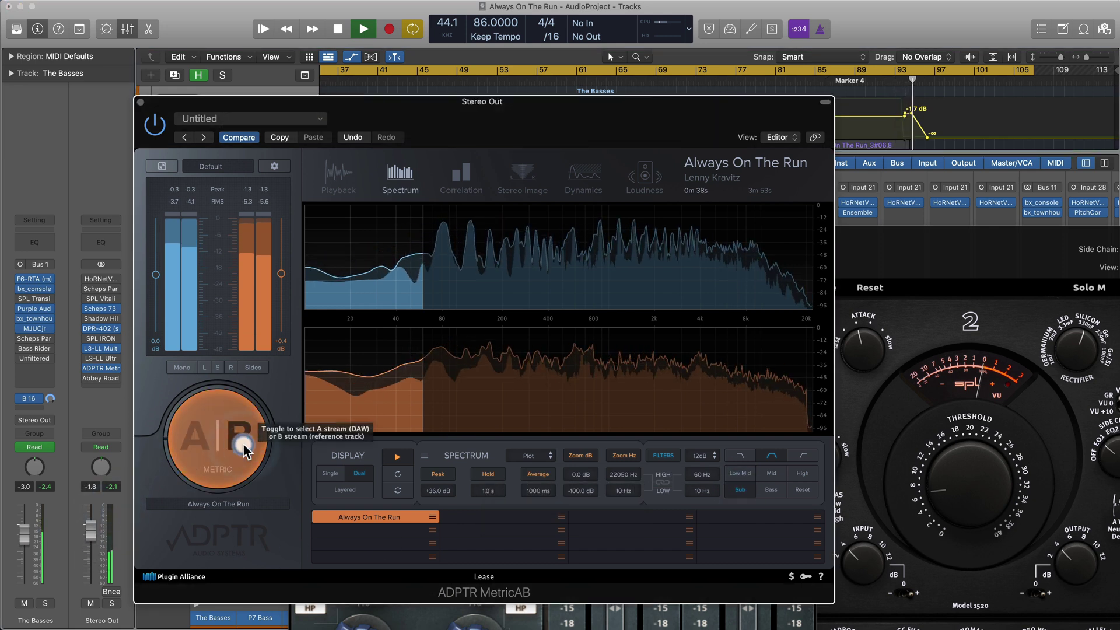
click(508, 82)
click(208, 454)
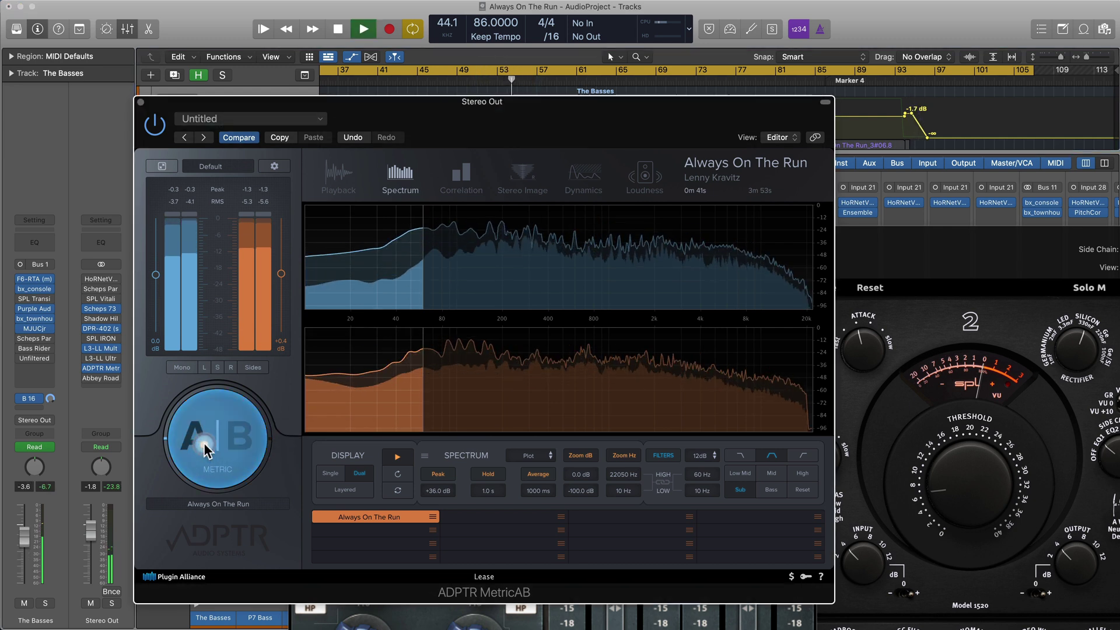
Apply the Mid filter preset and adjust the Stereo Out fader to -8.8 dB
drag(91, 532, 86, 610)
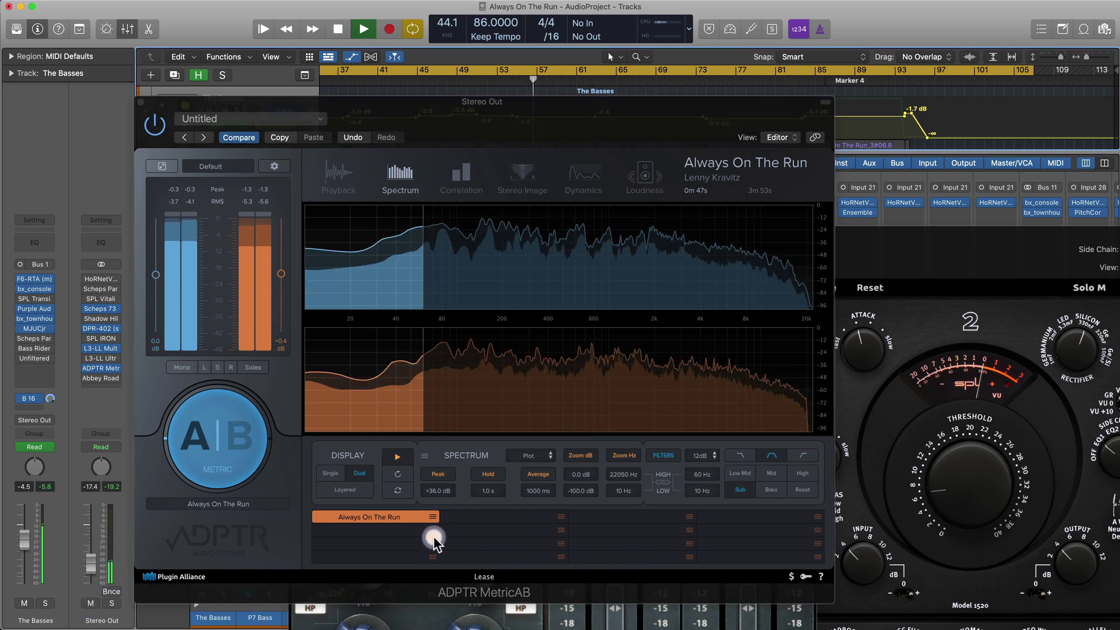
click(771, 475)
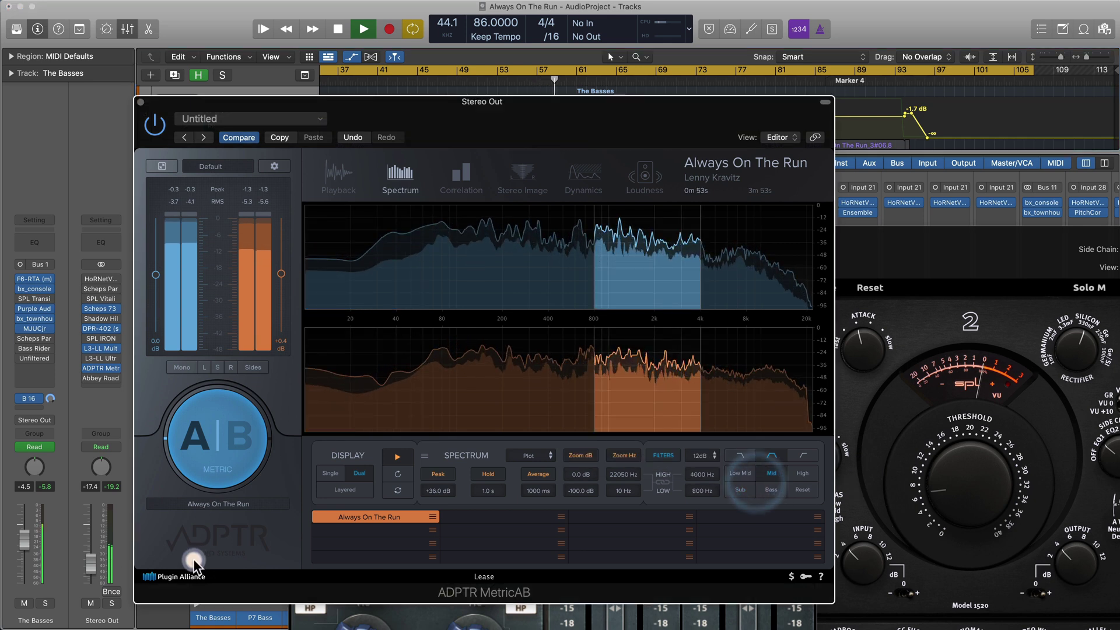
drag(92, 541, 105, 511)
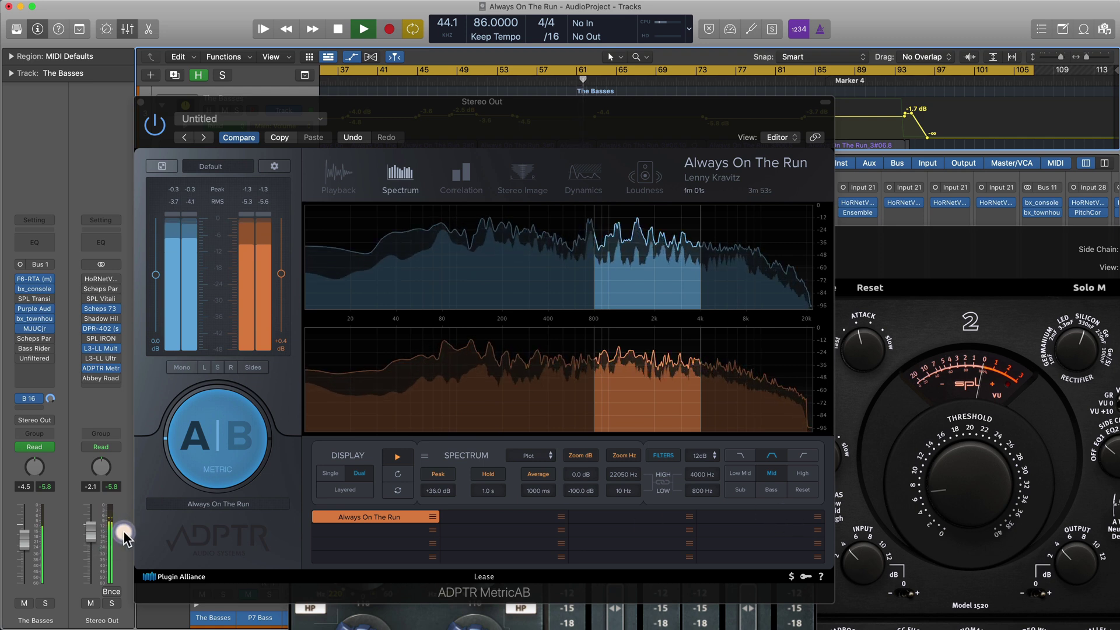
drag(93, 532, 91, 551)
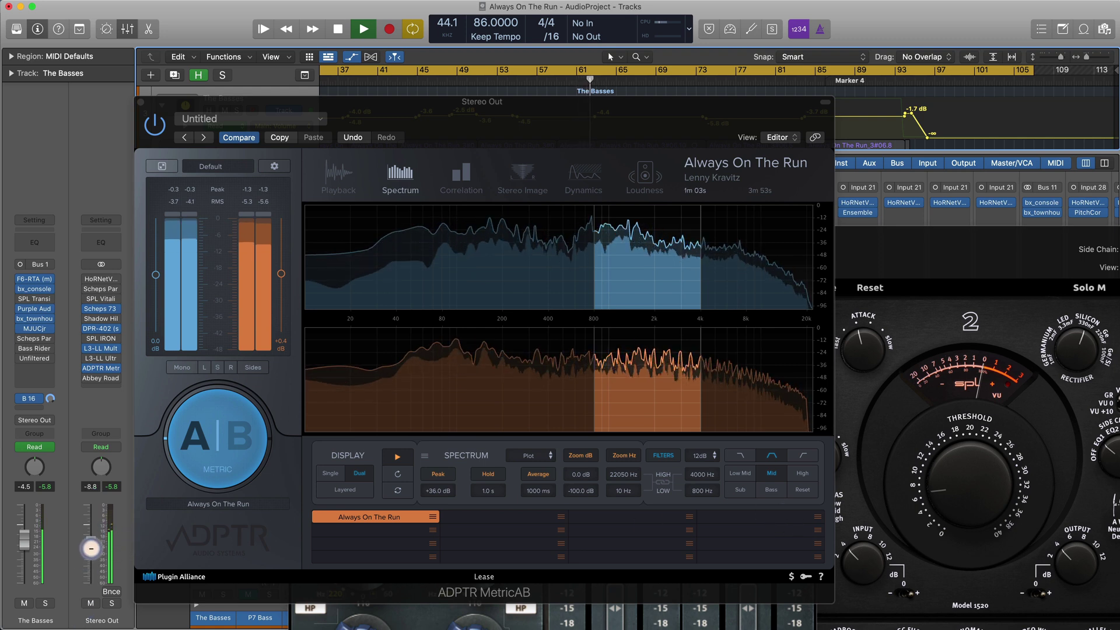
Raise Stereo Out to -3.9 dB and alternate between the reference (B) and the mix (A) to compare their mid band
click(200, 437)
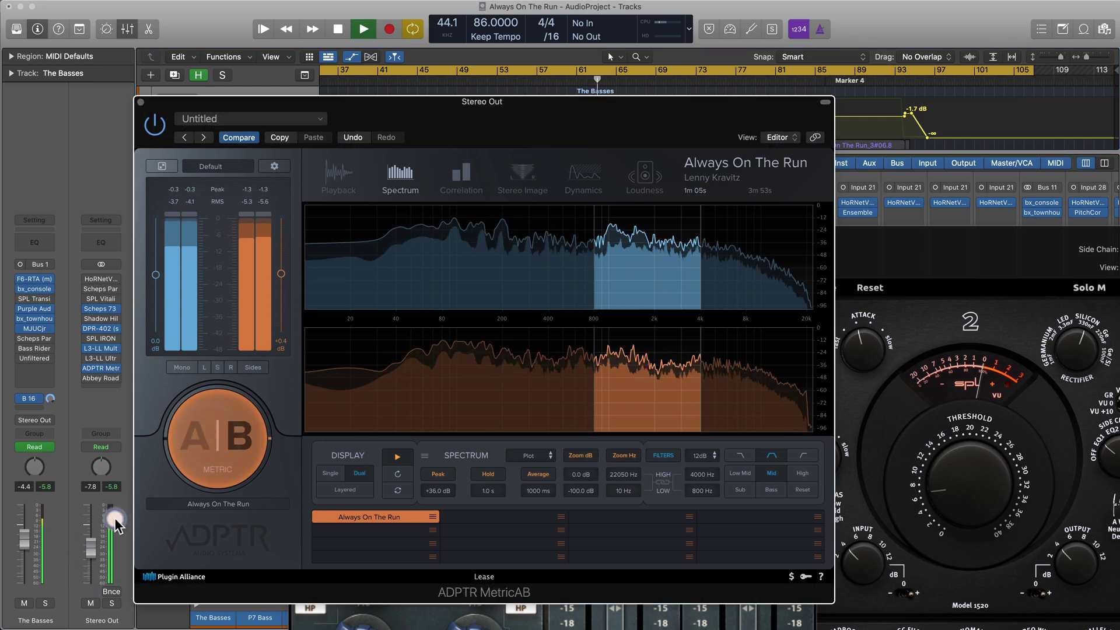
drag(105, 535, 105, 533)
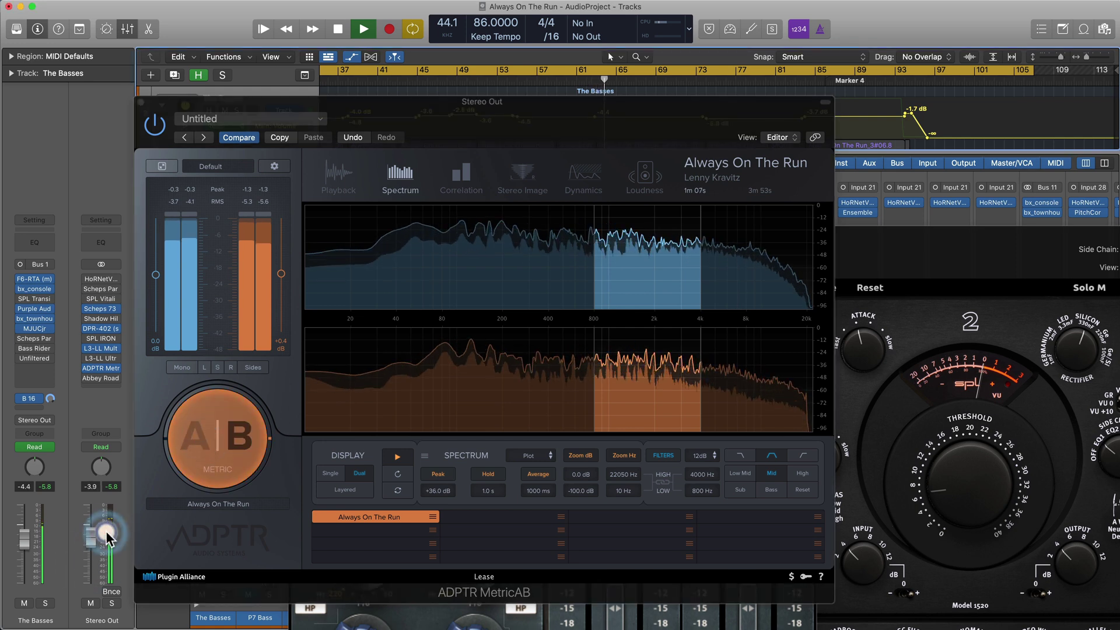
click(147, 455)
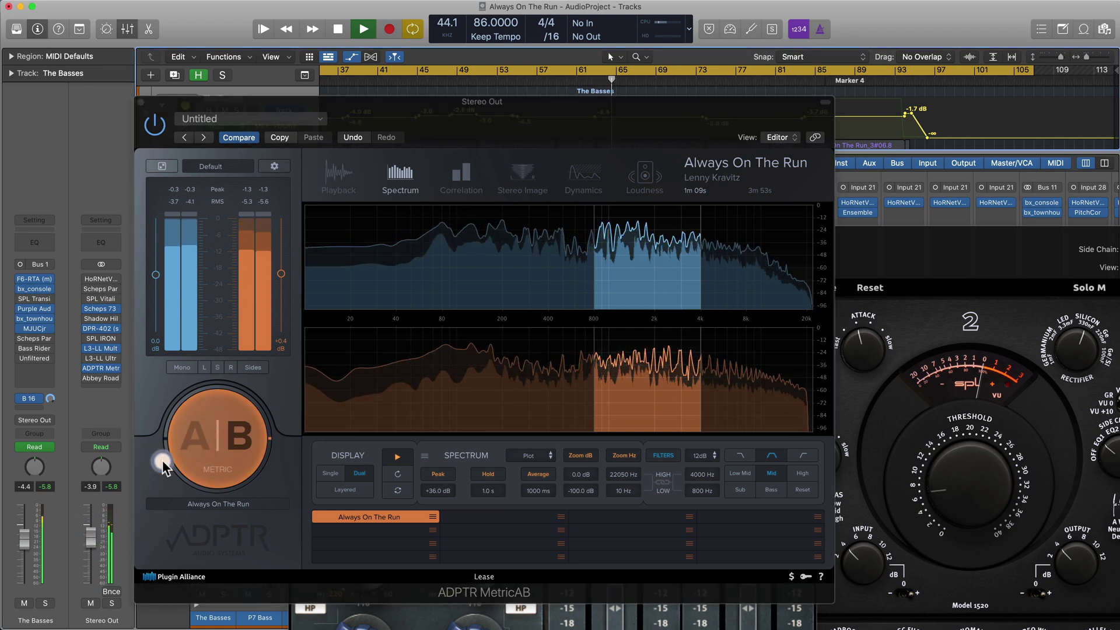
click(226, 442)
drag(24, 539, 24, 535)
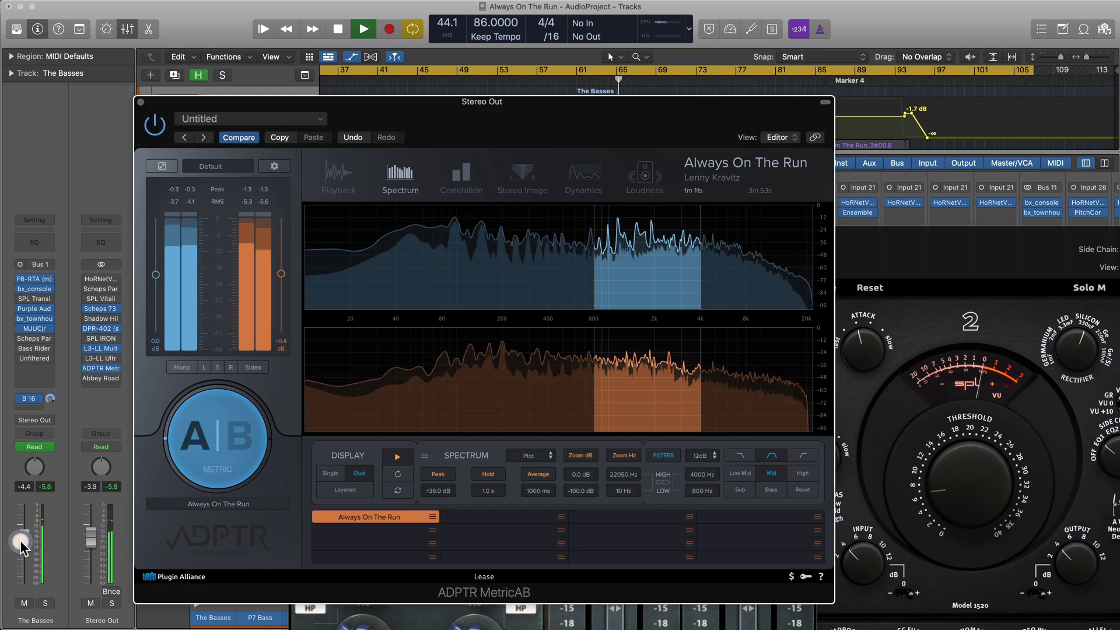
click(196, 442)
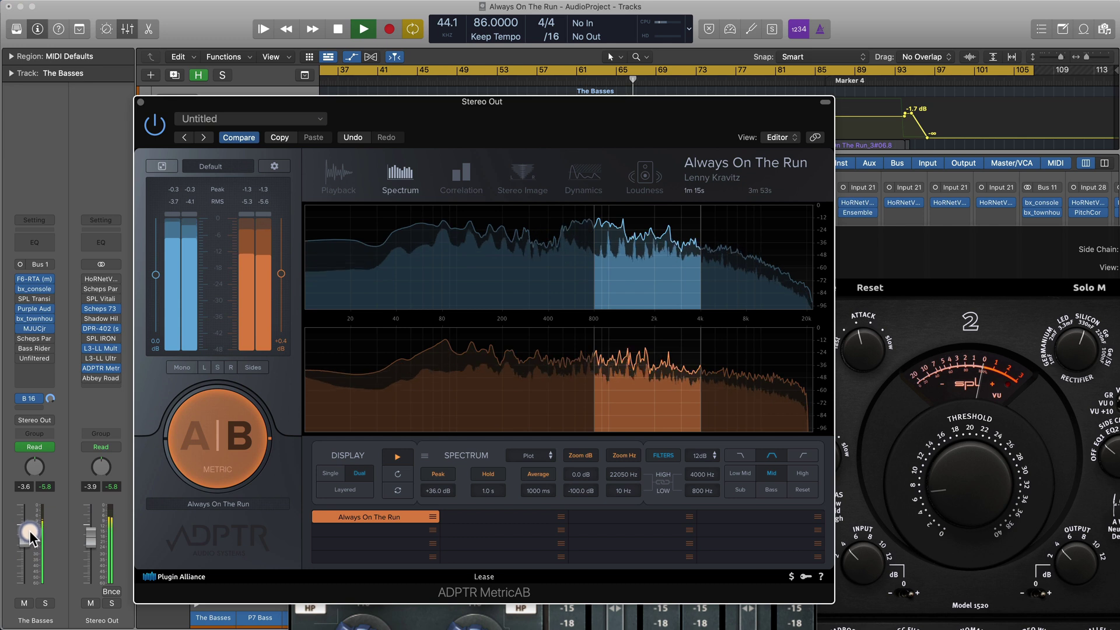
Lower the Stereo Out fader fully and review the Stereo Image, Correlation and Dynamics views of both tracks
drag(33, 534, 89, 598)
click(97, 532)
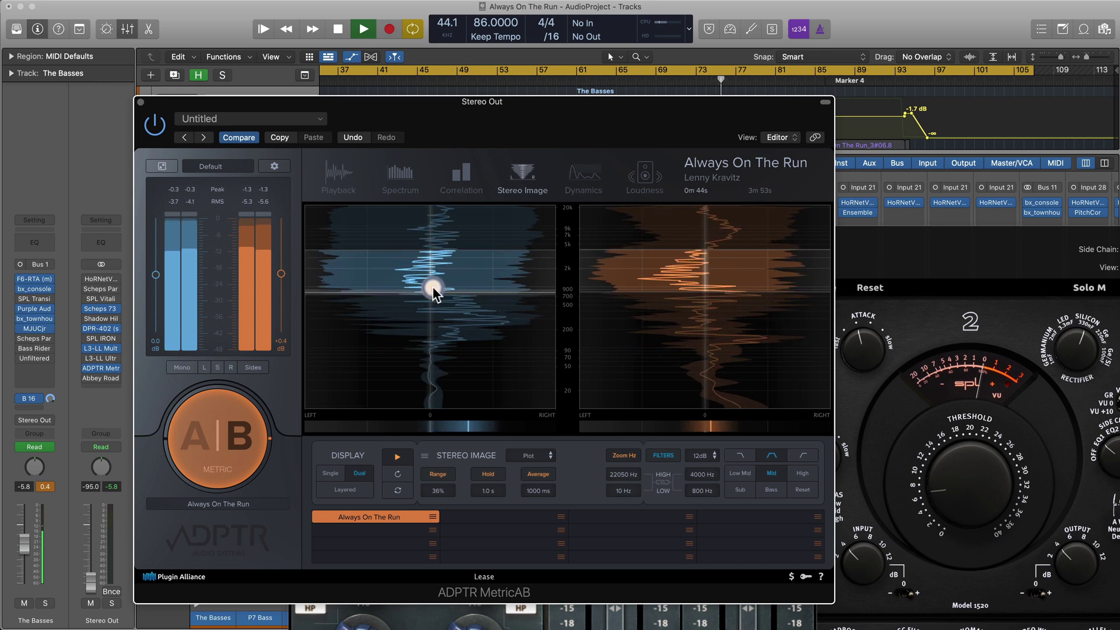
click(462, 175)
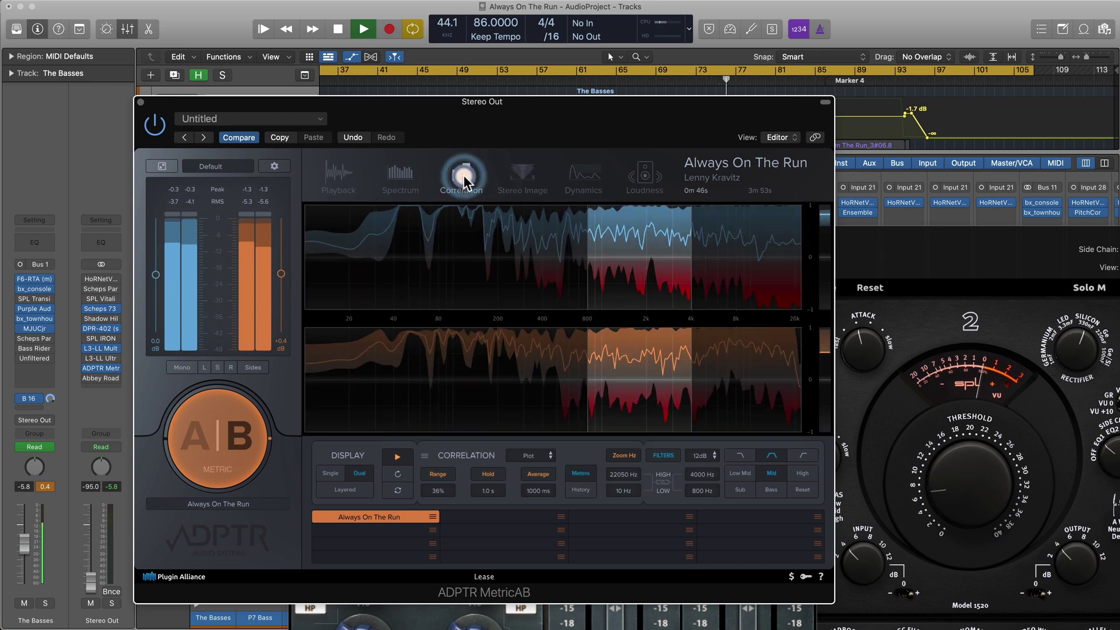
click(580, 176)
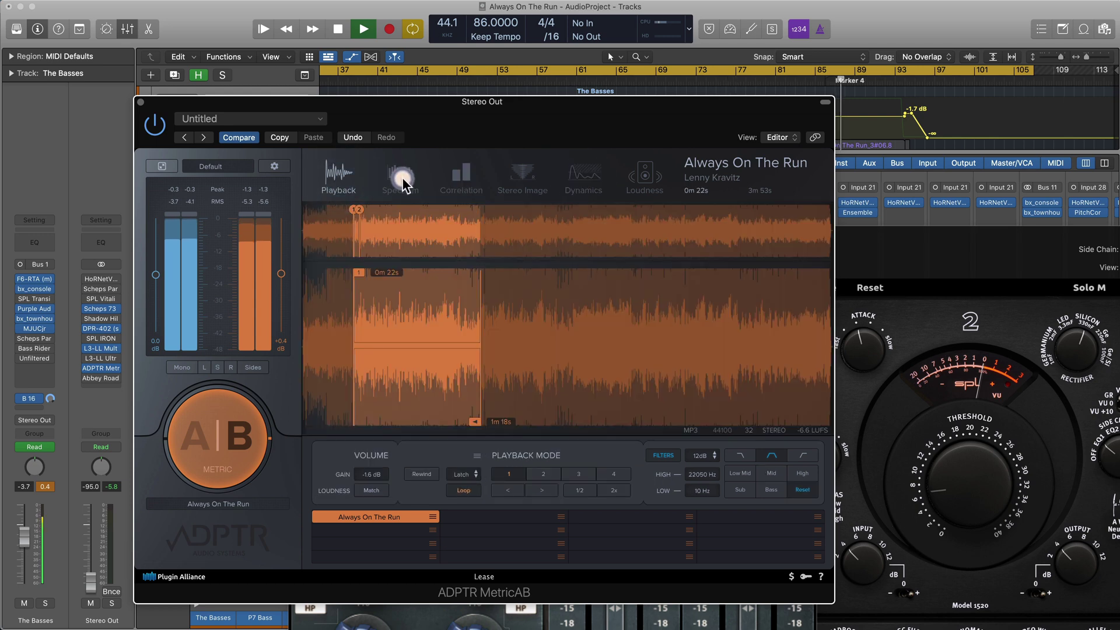
Return to the Spectrum view and step through the Sub, Bass, Mid, Low Mid and High filter presets
click(401, 180)
click(737, 491)
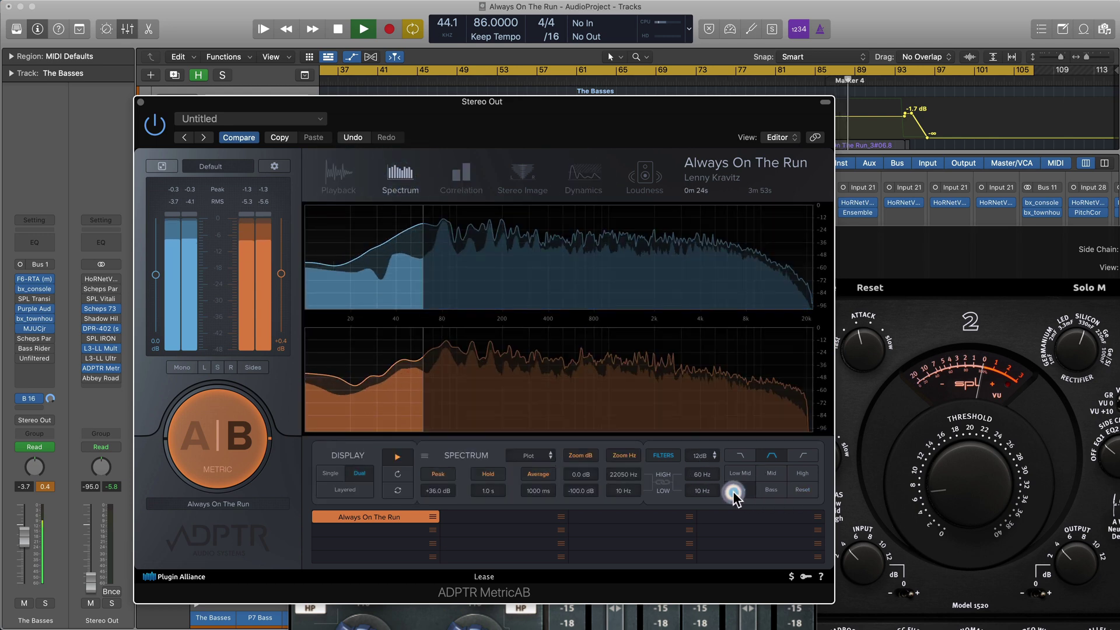
click(771, 490)
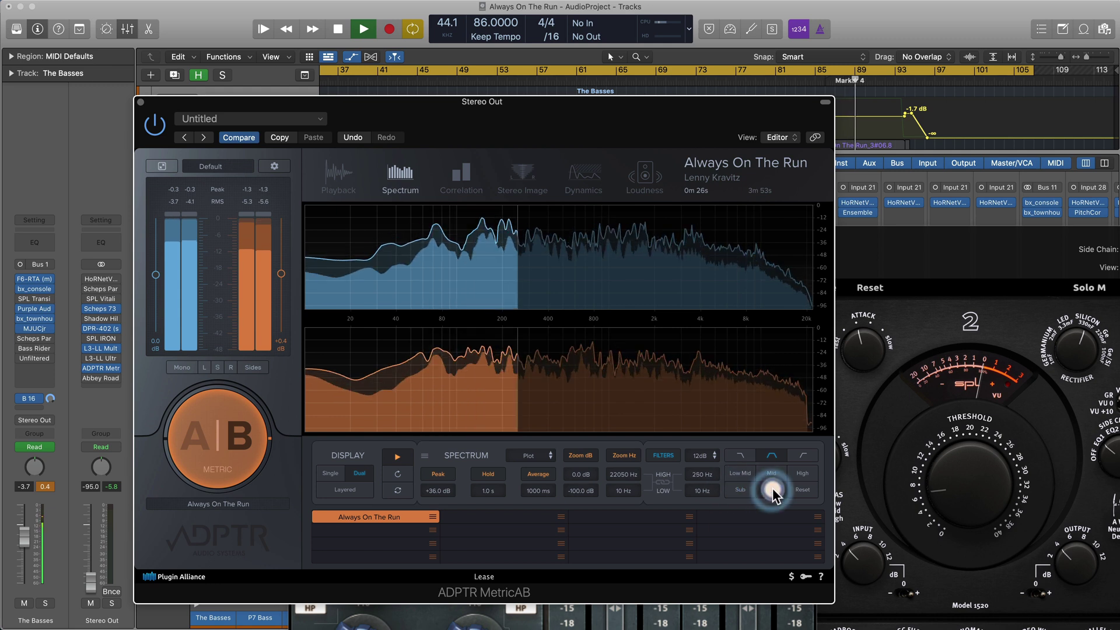
click(772, 473)
click(731, 473)
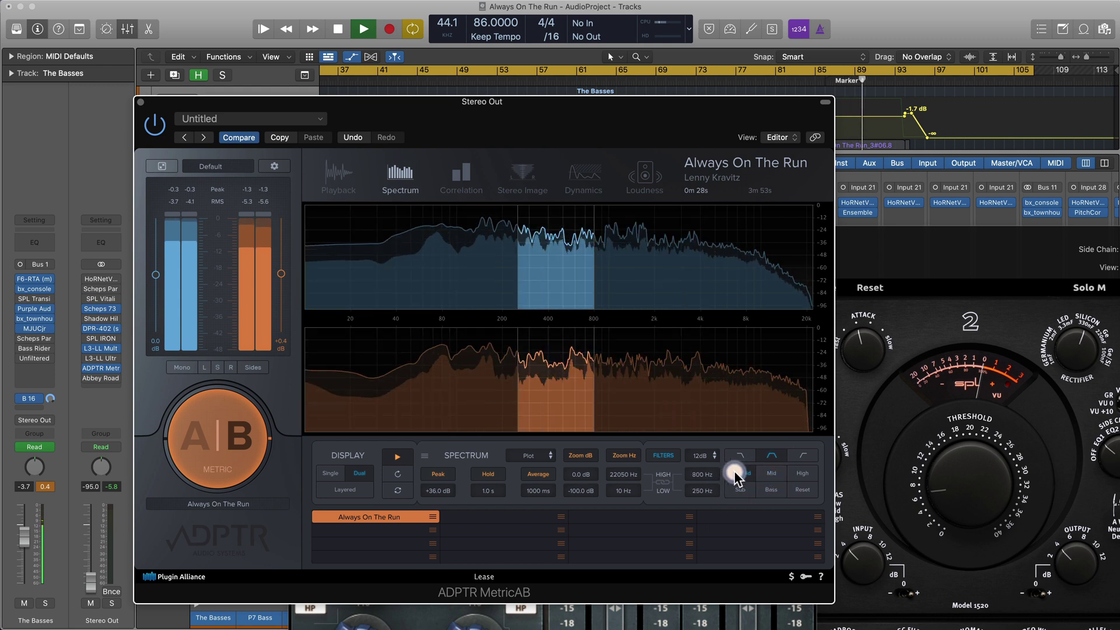
click(800, 472)
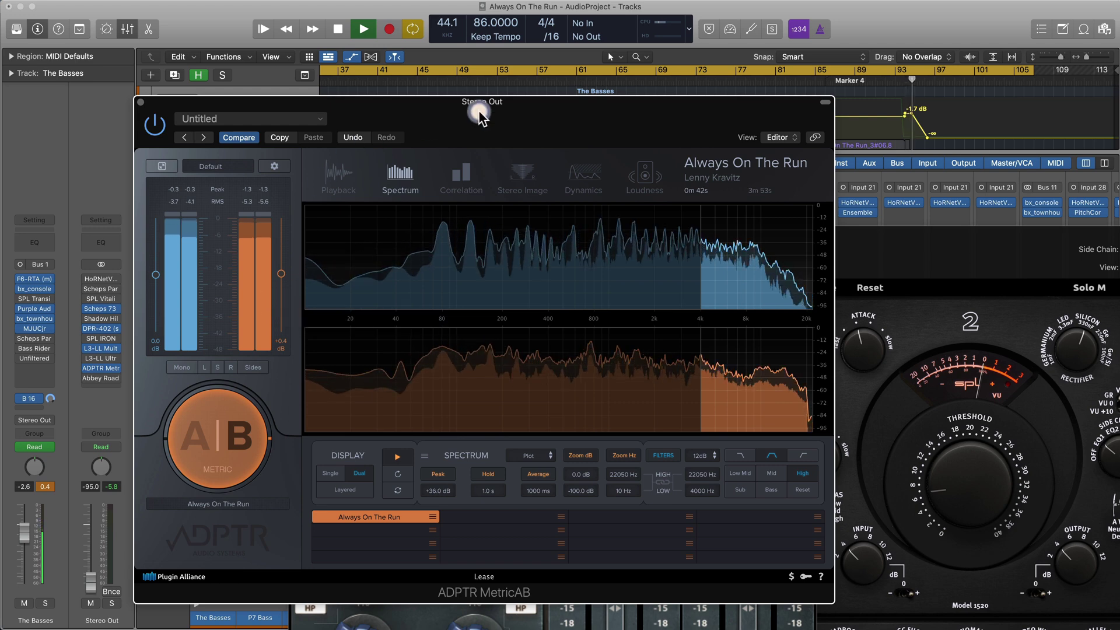
Move the MetricAB window aside to uncover the Scheps 73 plug-in, and reset the MetricAB filter to the full frequency range
drag(561, 114, 539, 74)
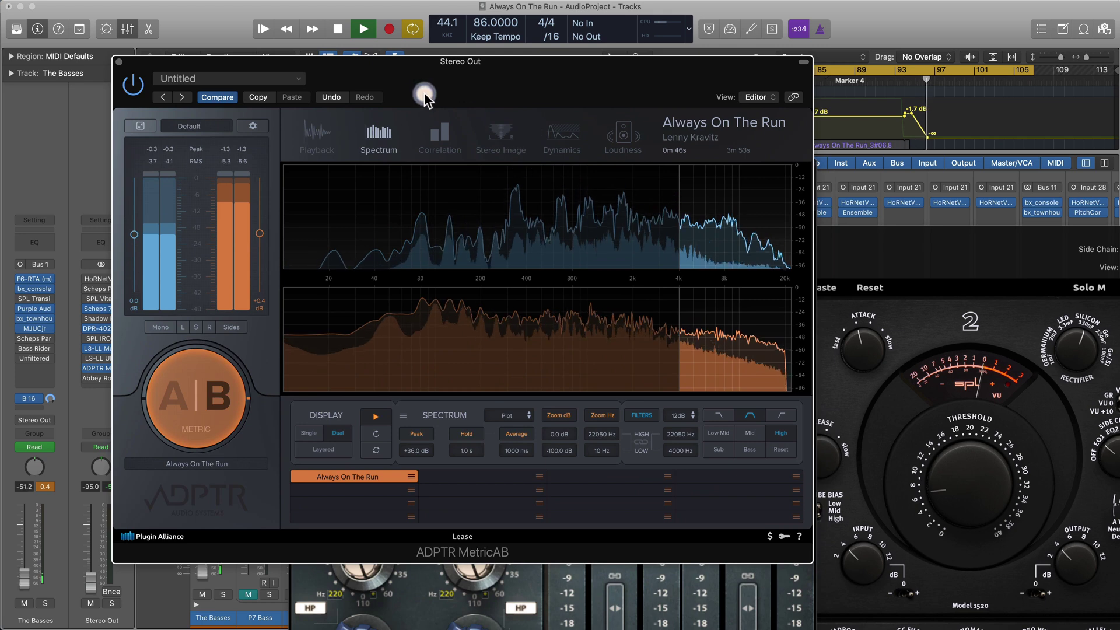
drag(411, 71, 600, 93)
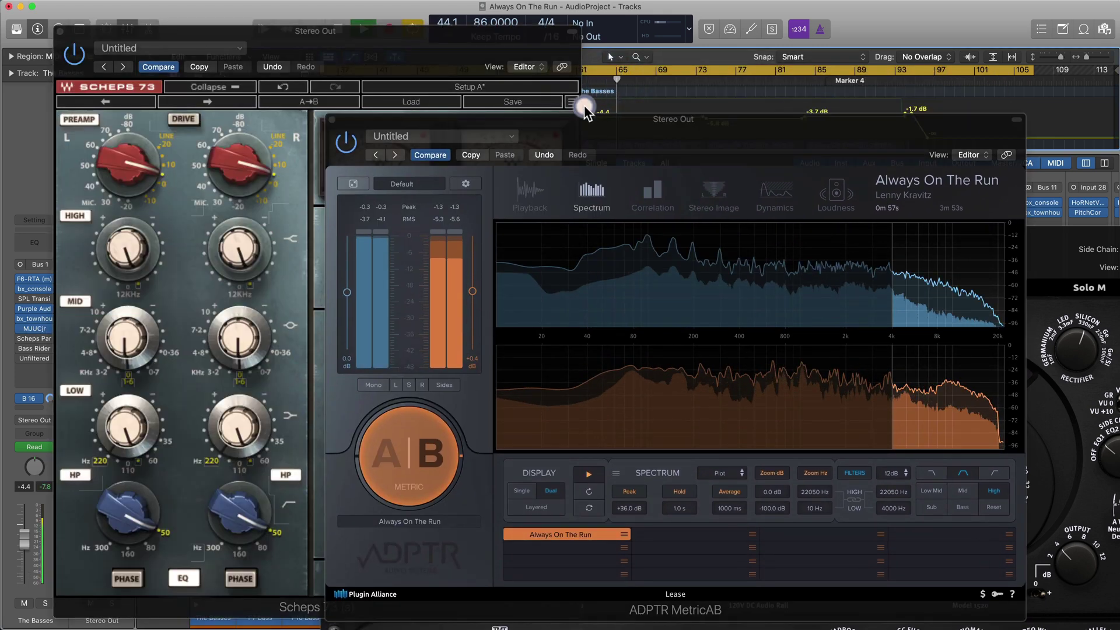
click(995, 507)
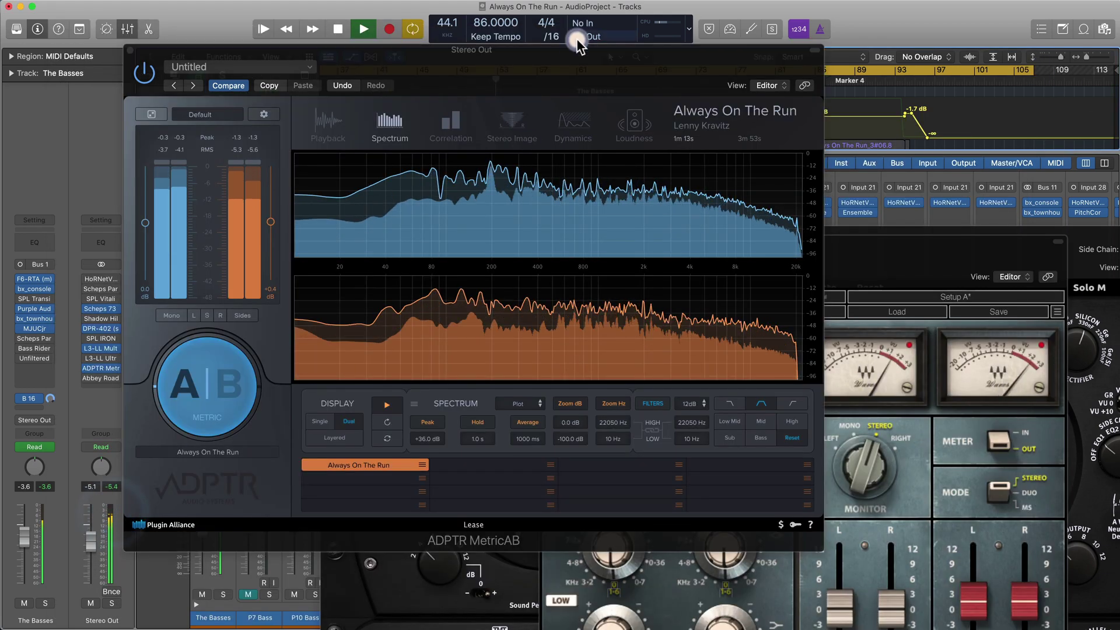
Move the MetricAB window clear of the channel strips and lower the Stereo Out fader to -29.5 dB
drag(659, 56, 598, 59)
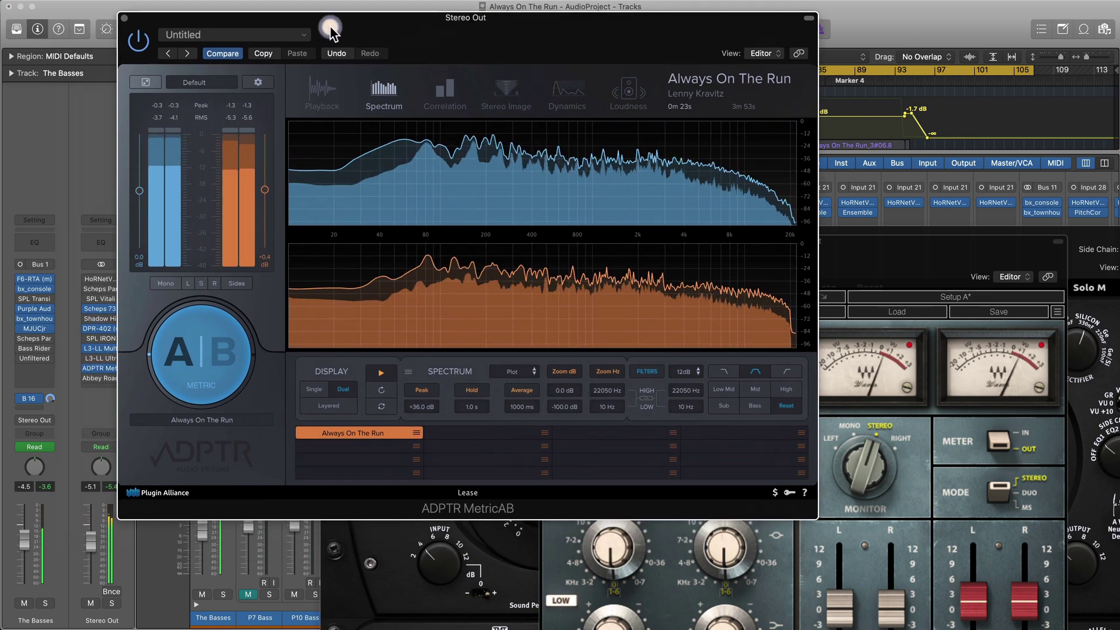
drag(91, 539, 90, 569)
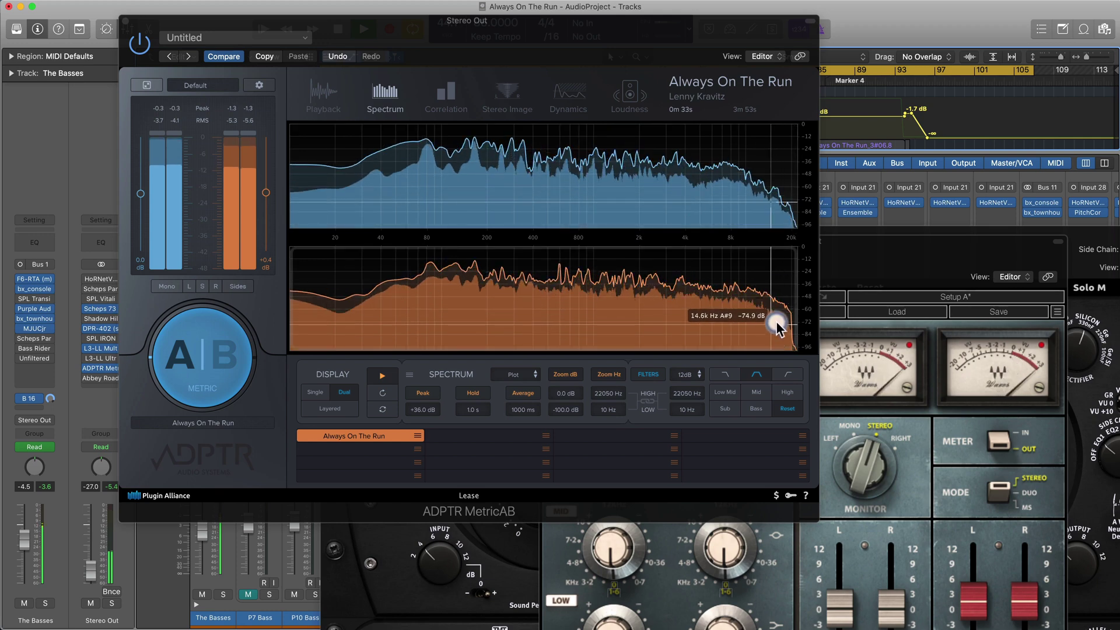
drag(496, 26, 679, 57)
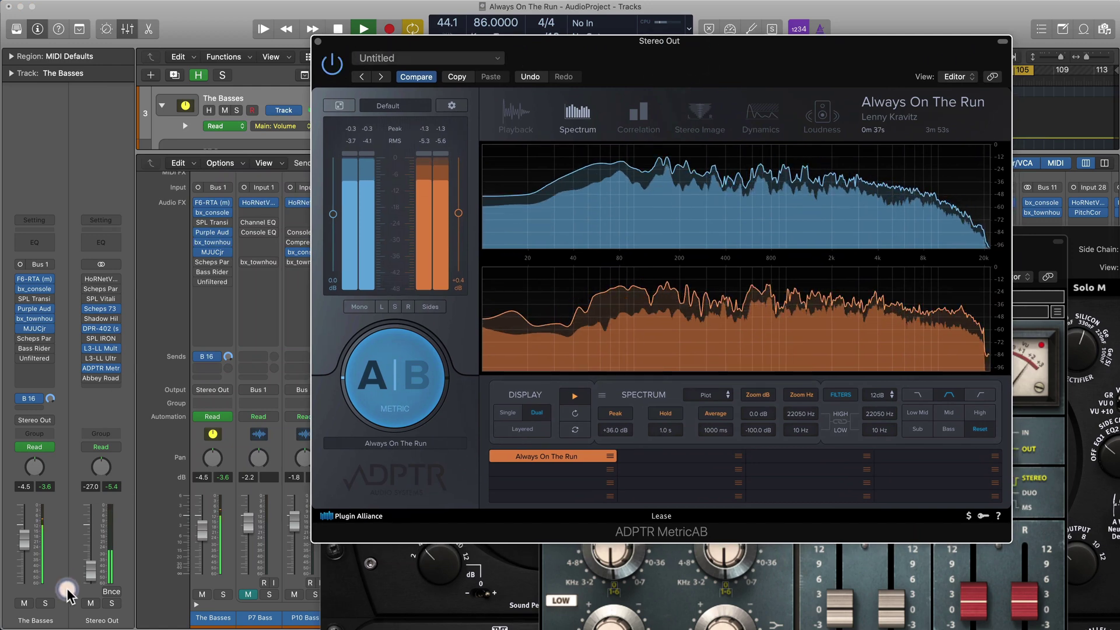
click(92, 578)
drag(92, 577, 92, 582)
Bring the Scheps 73 forward, set its High band gain to -3.4, and lower the Stereo Out fader to -75.0 dB
click(105, 314)
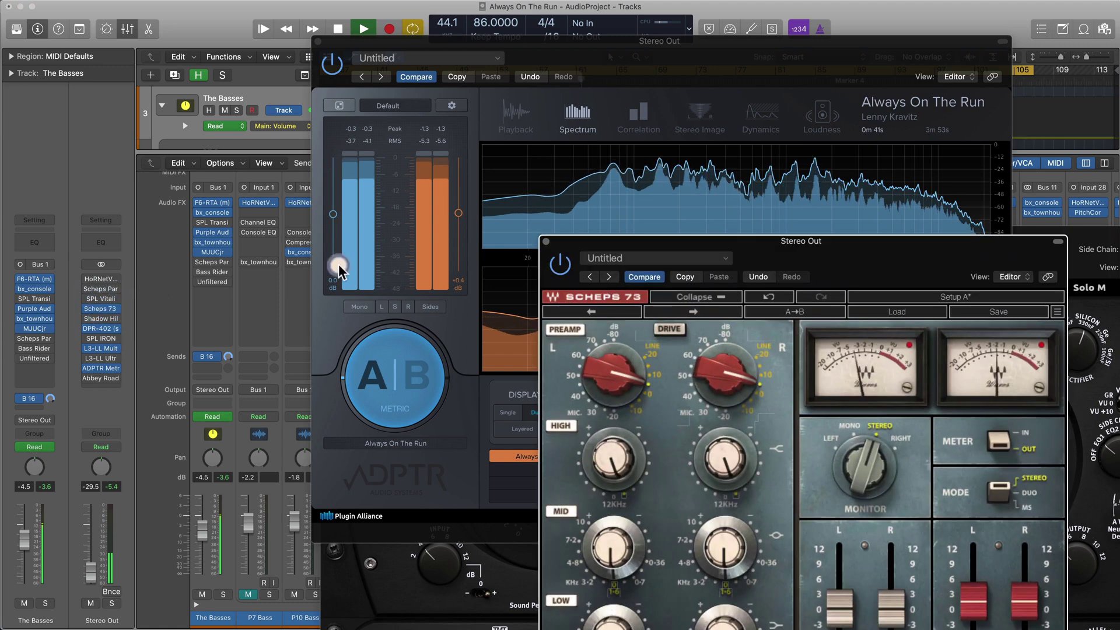
drag(858, 270, 528, 128)
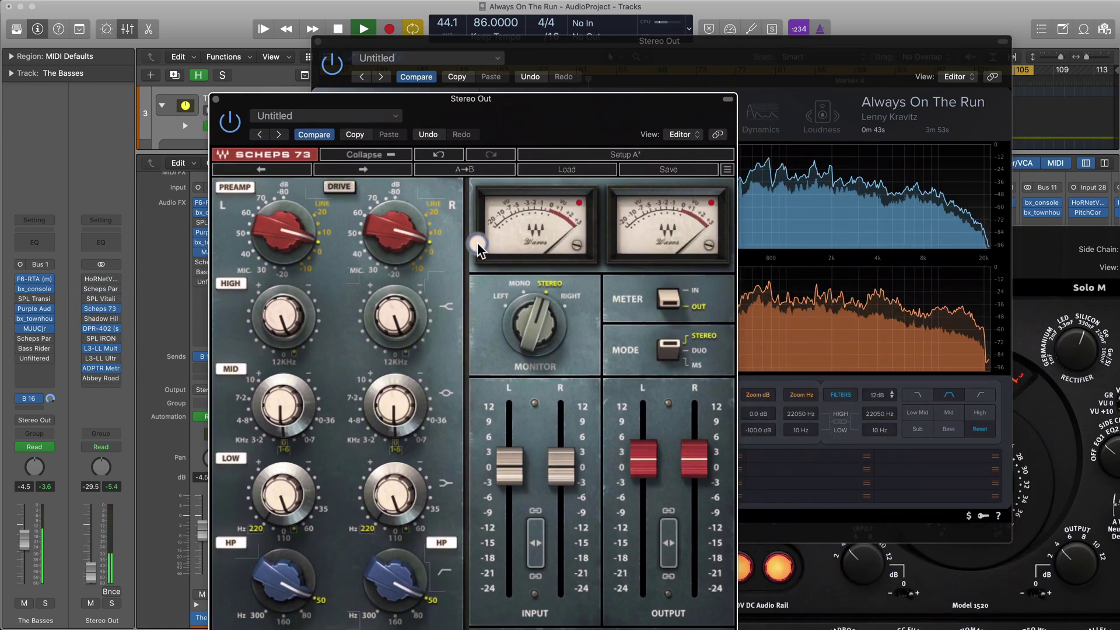
drag(90, 570, 91, 558)
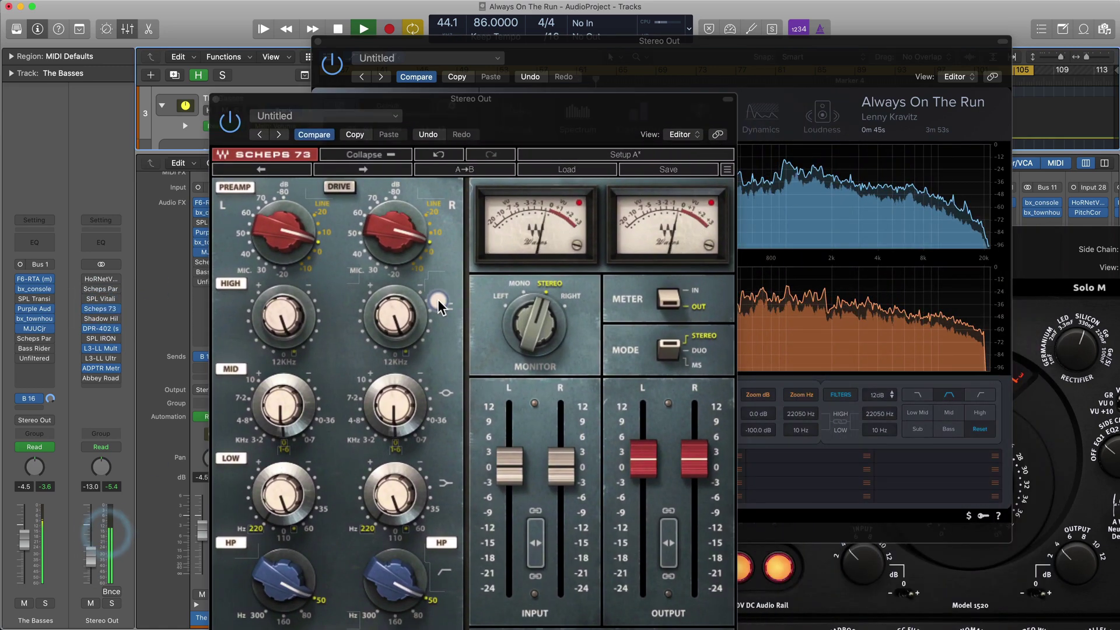
drag(392, 333, 395, 357)
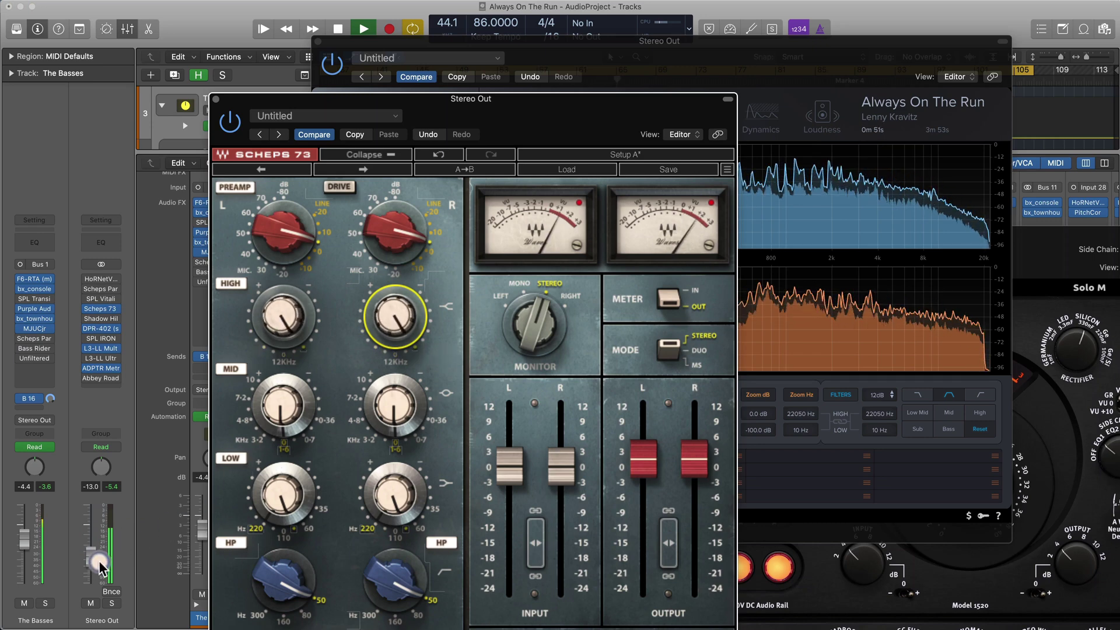
drag(91, 560, 91, 601)
drag(378, 328, 379, 331)
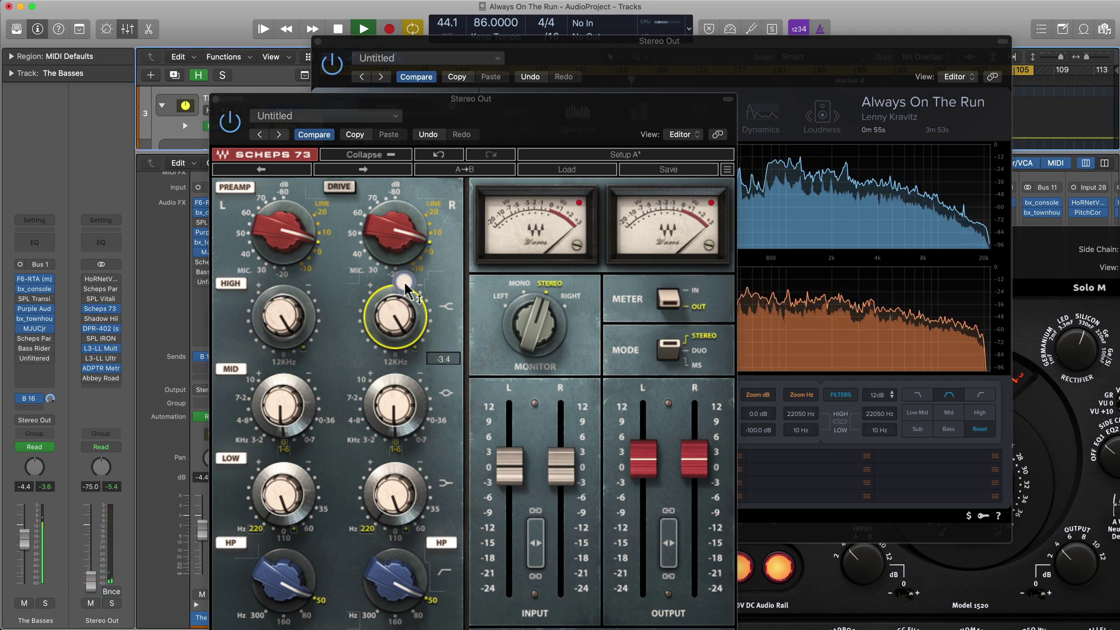
drag(587, 128, 564, 84)
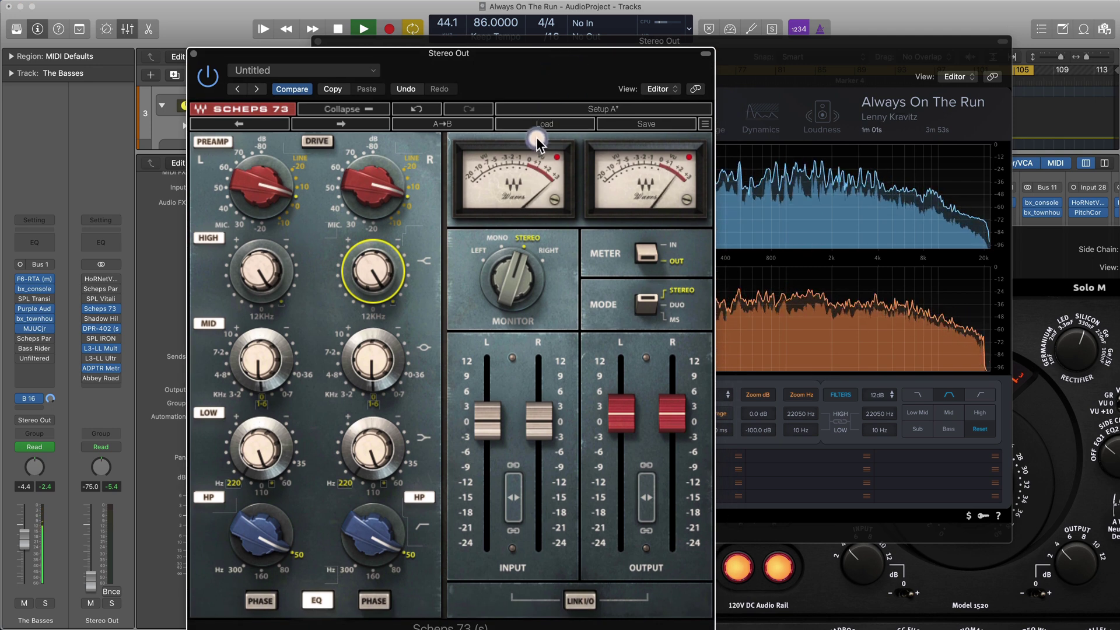
Open the DPR-402 compressor and review its Brujo Master Buss settings and gain reduction alongside the MetricAB spectrum
drag(532, 78, 526, 51)
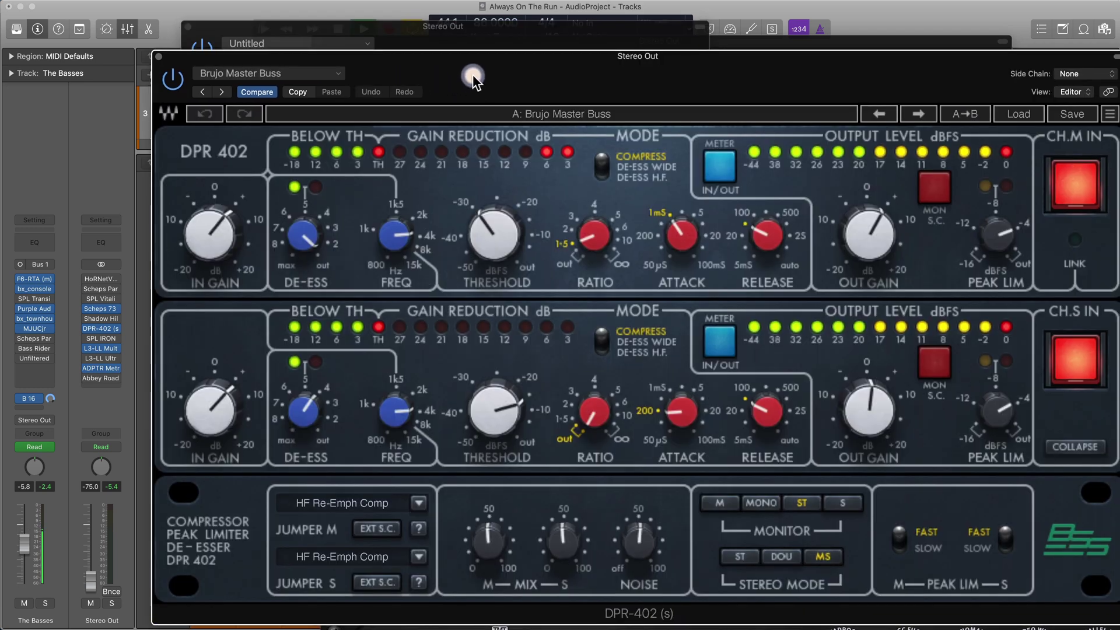
drag(473, 74, 400, 41)
drag(400, 40, 598, 47)
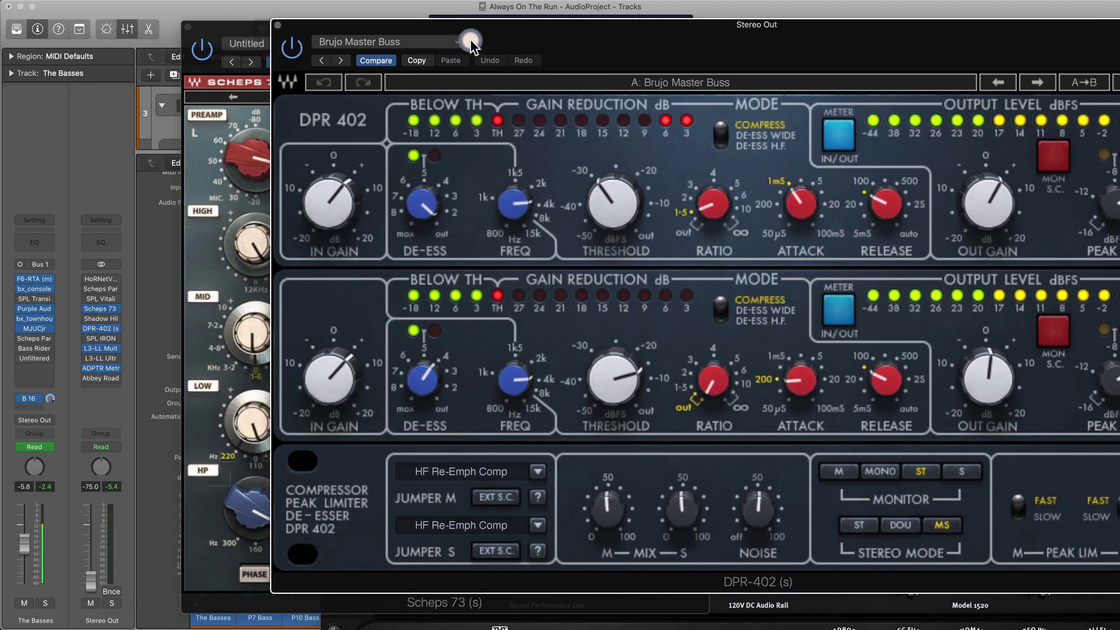
drag(506, 32, 500, 239)
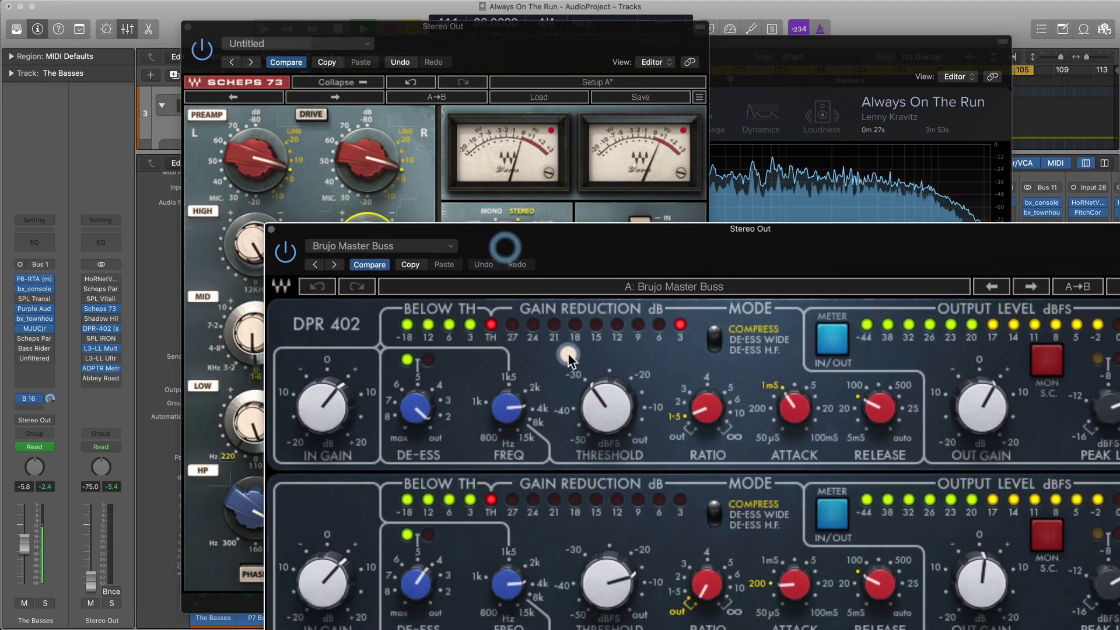
click(840, 100)
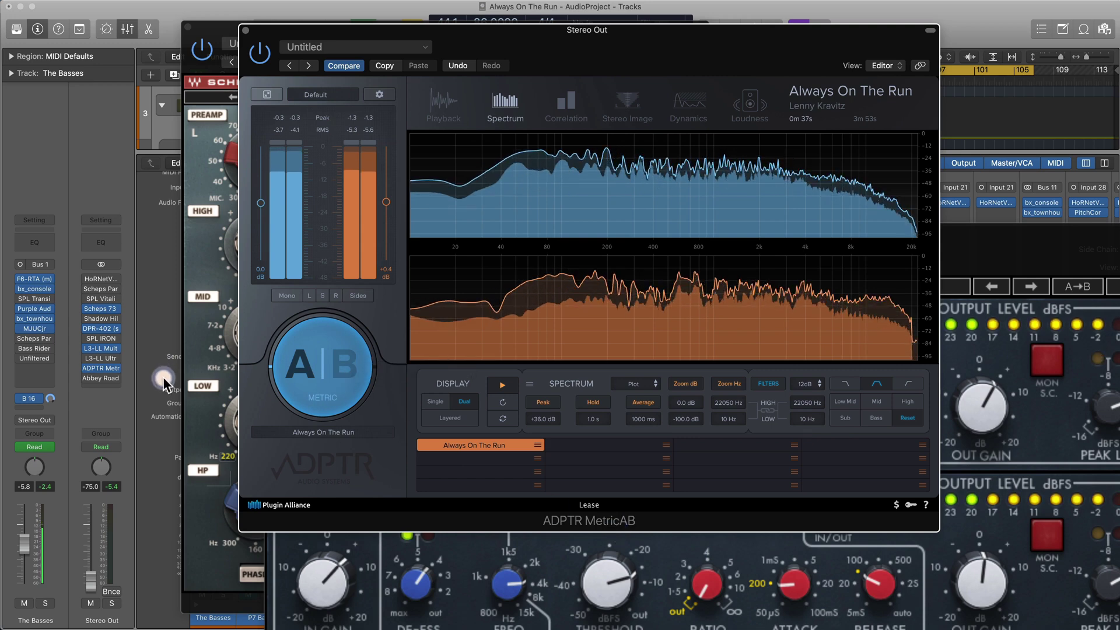
click(105, 331)
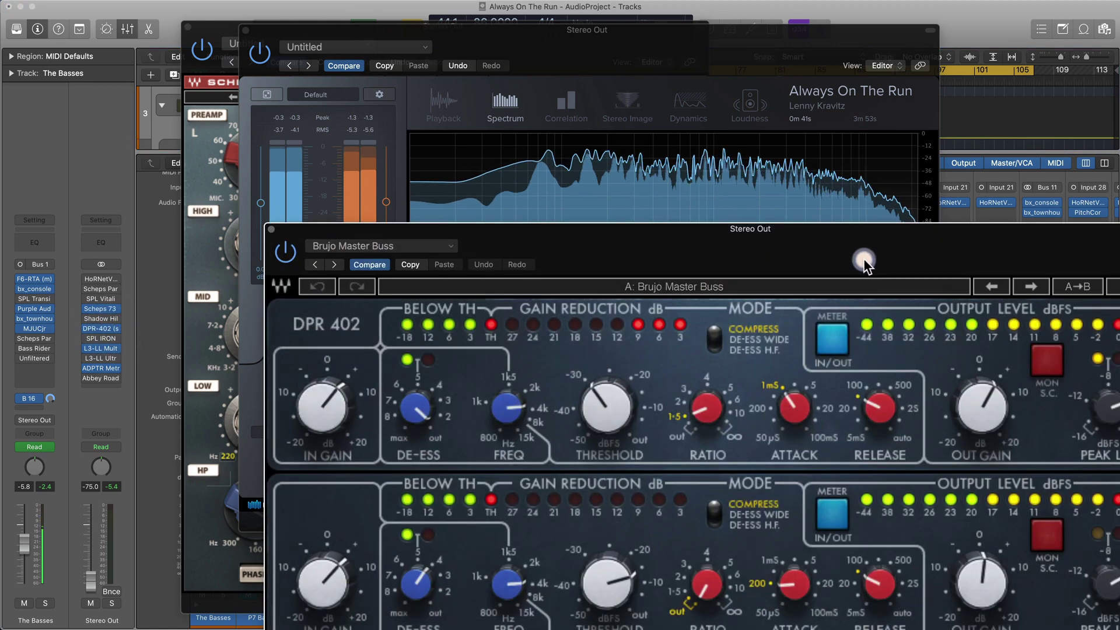
drag(864, 258, 677, 71)
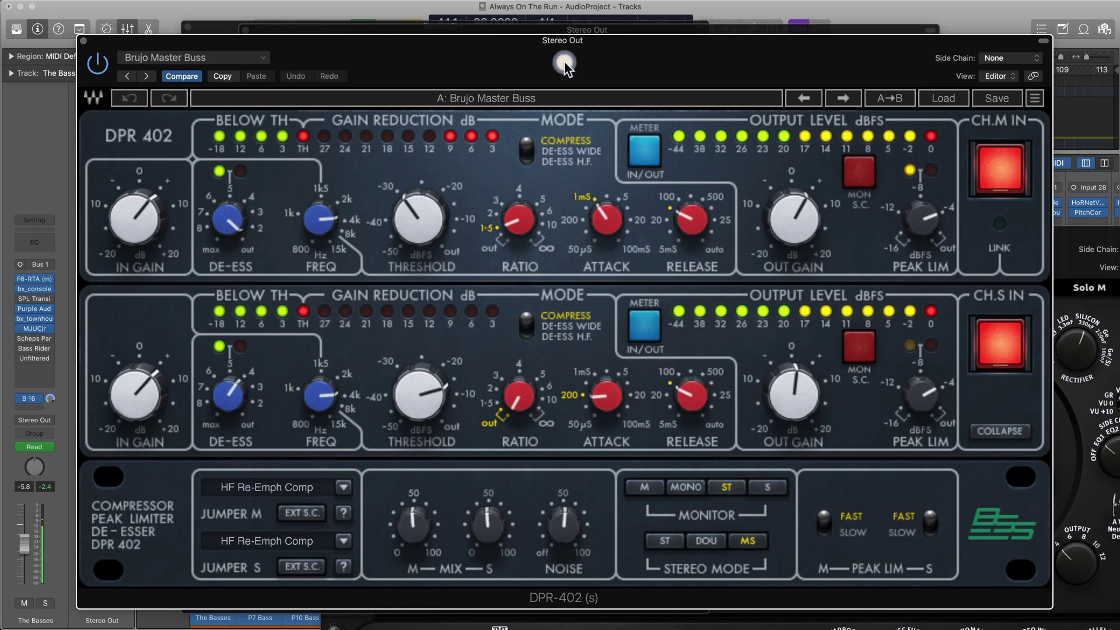
drag(565, 60, 693, 71)
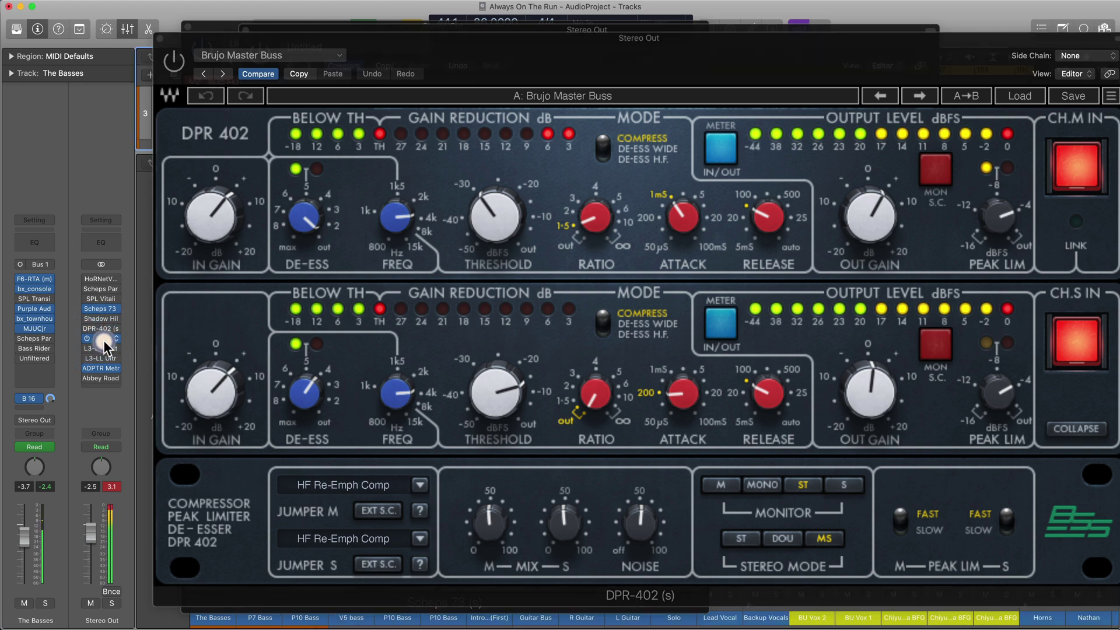
Open the SPL IRON compressor on Stereo Out and toggle its bypass to audition it, raising the fader to -5.8 dB
click(102, 339)
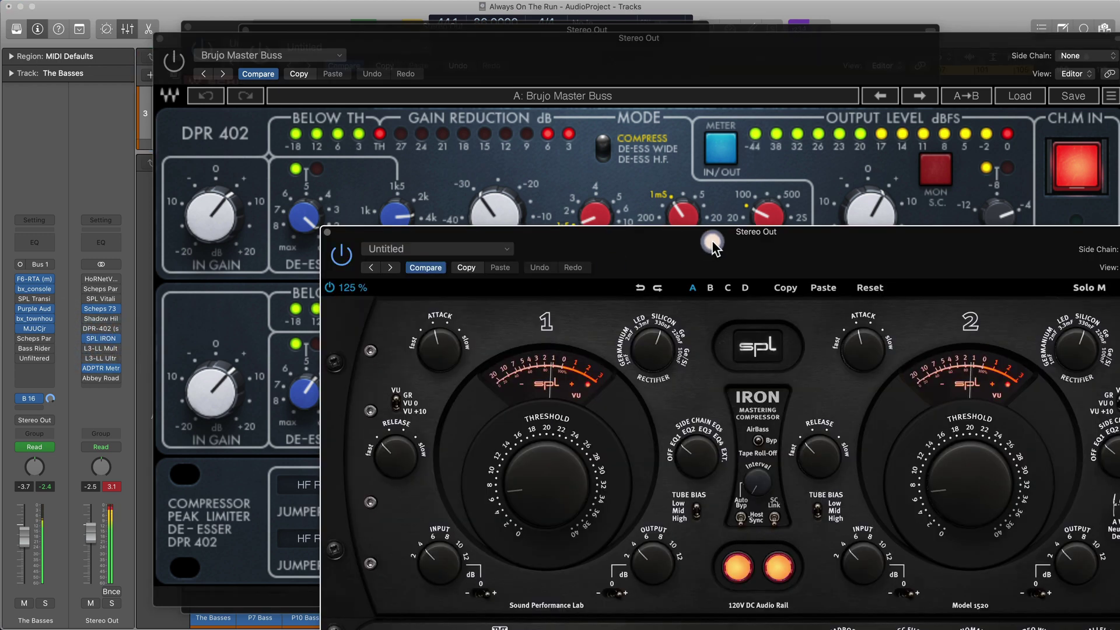
drag(675, 242, 579, 79)
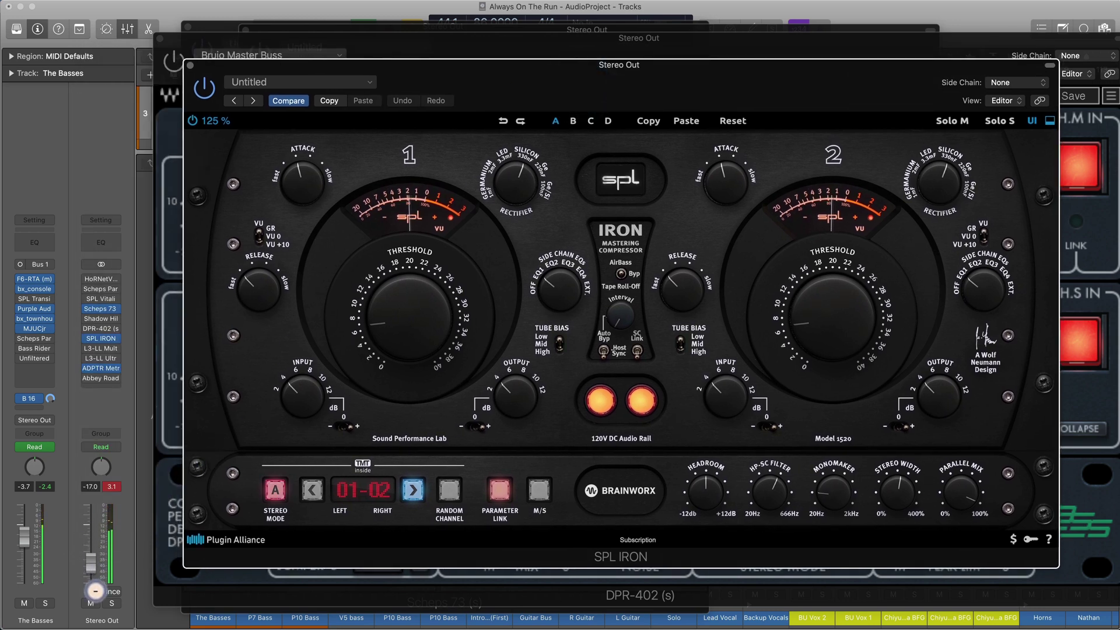
click(96, 591)
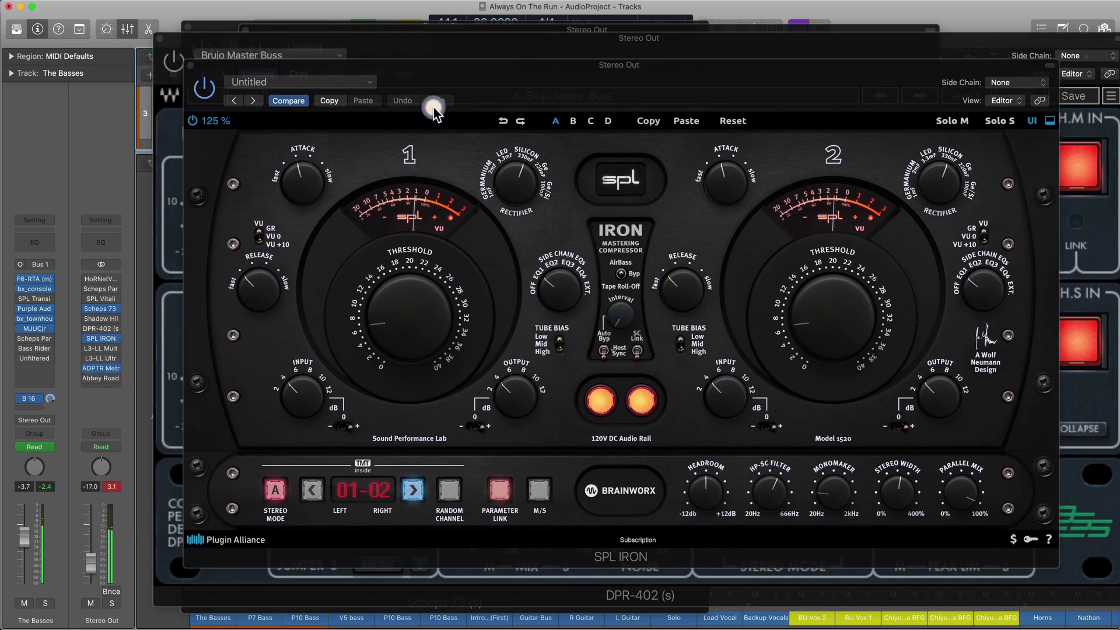
mouse_move(88, 340)
mouse_down()
mouse_move(97, 329)
mouse_move(92, 339)
mouse_up()
click(95, 566)
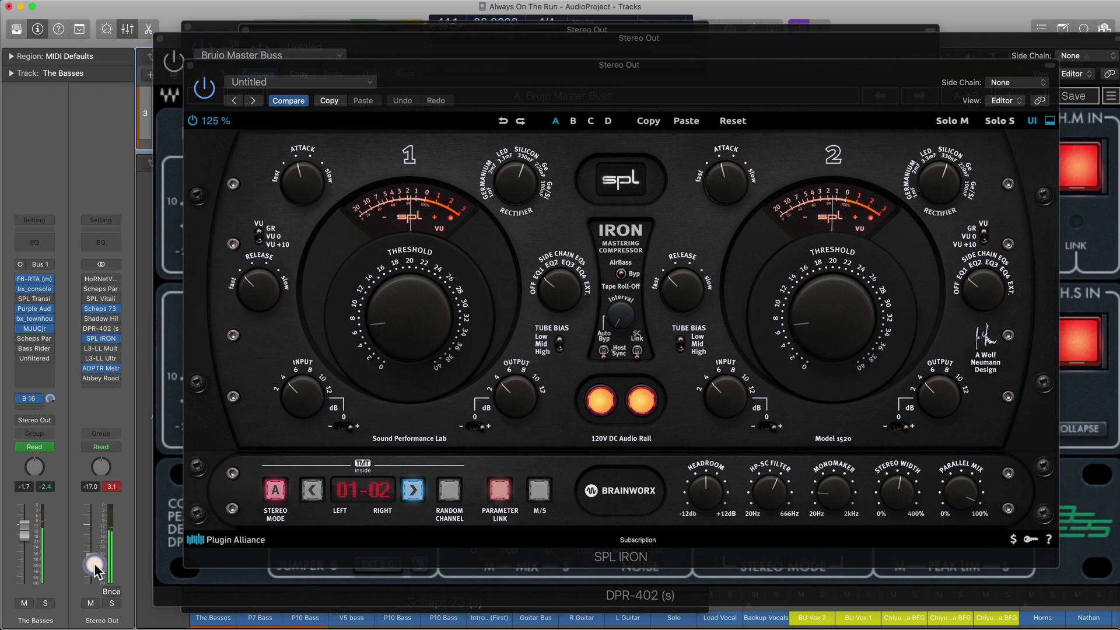
click(99, 339)
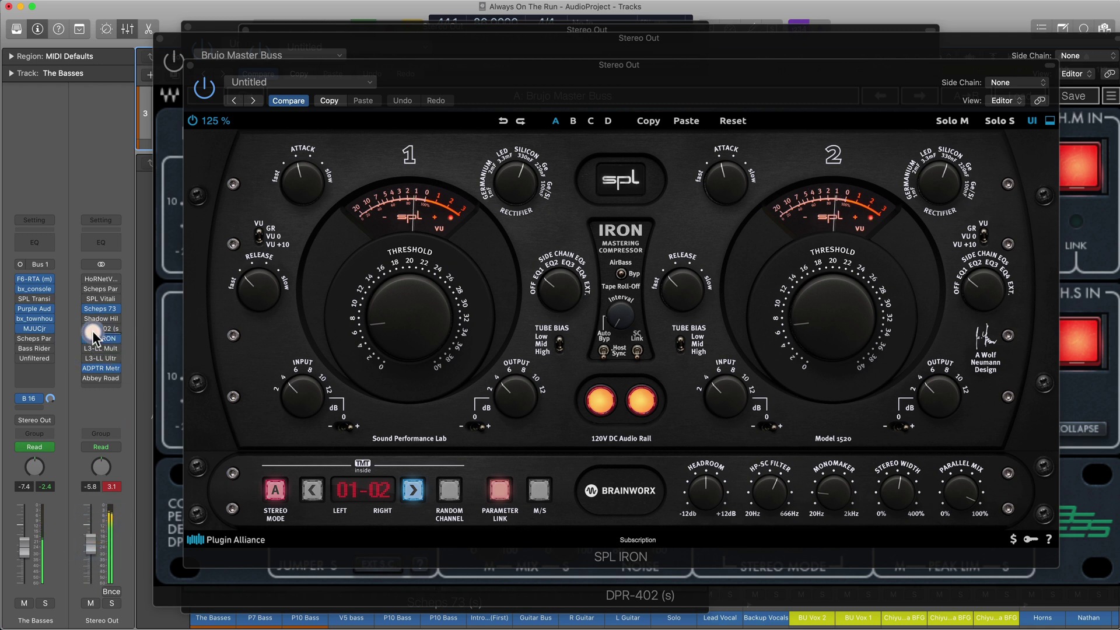
Lower the Stereo Out fader to -54.0 dB and move the SPL IRON window off the DPR-402
click(93, 557)
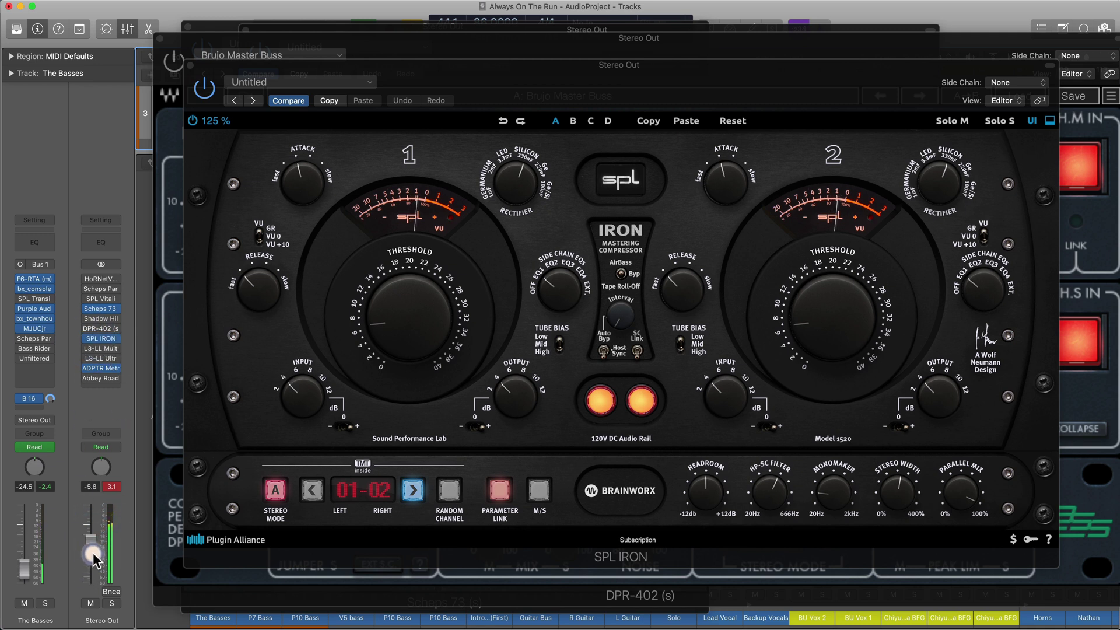
drag(90, 545, 82, 607)
click(281, 194)
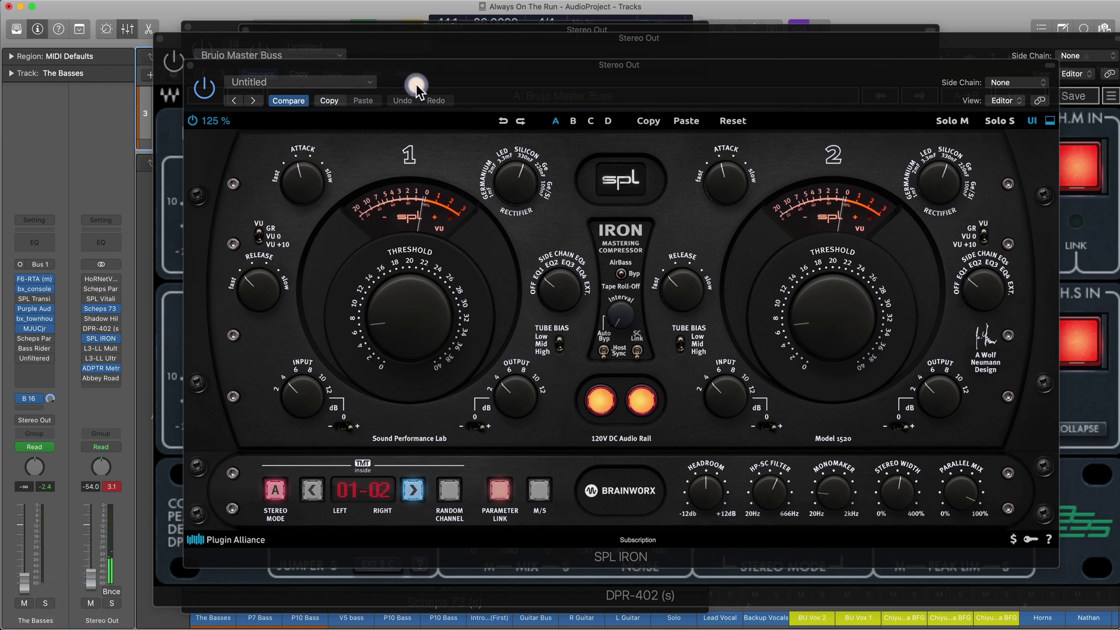
drag(514, 86, 453, 111)
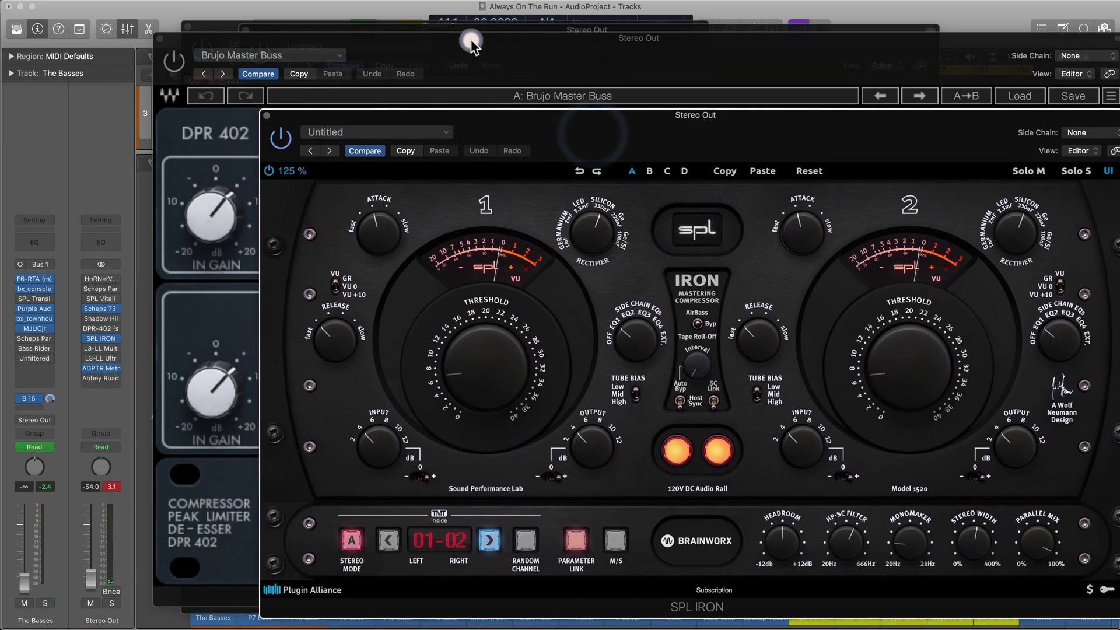
Bring the bypassed DPR-402 to the front and examine its compressor, de-esser and peak limiter settings
click(471, 39)
drag(460, 37, 427, 32)
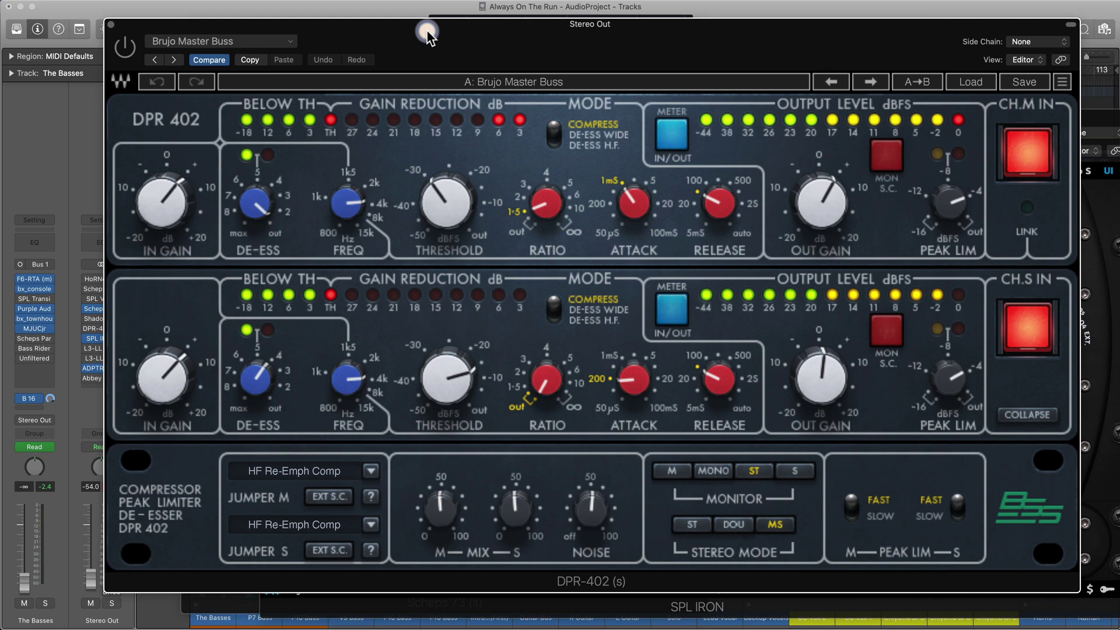
drag(427, 32, 431, 43)
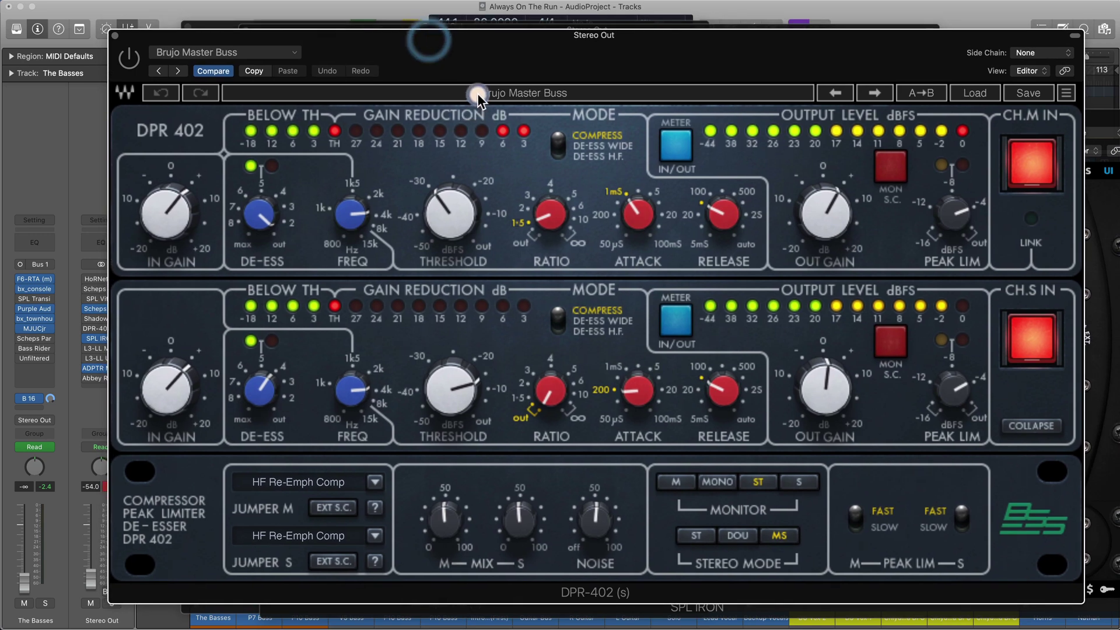
drag(491, 65, 533, 56)
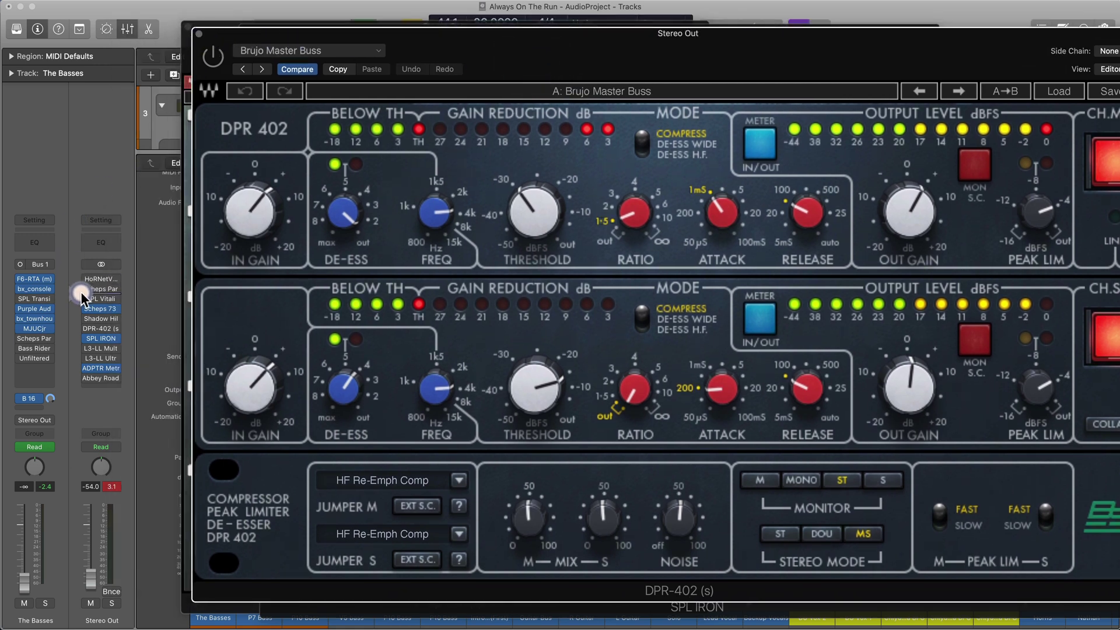
Open the L3-LL Multi with the LAVYNE MASTERING LIMITER preset, enable it, and review its band nodes on the curve
click(98, 349)
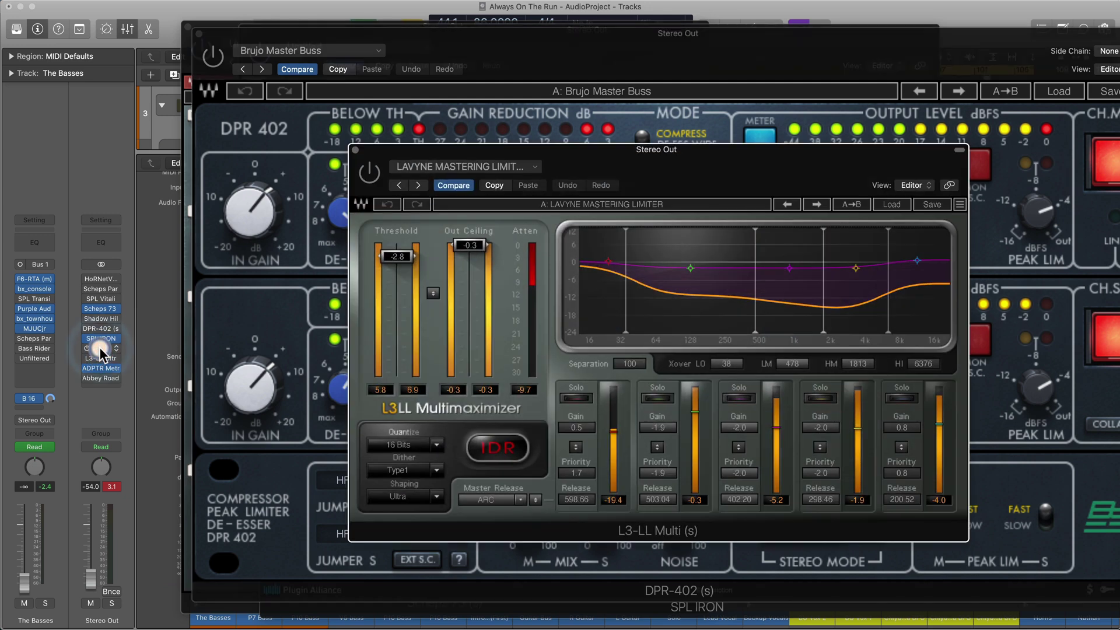
drag(849, 169, 657, 122)
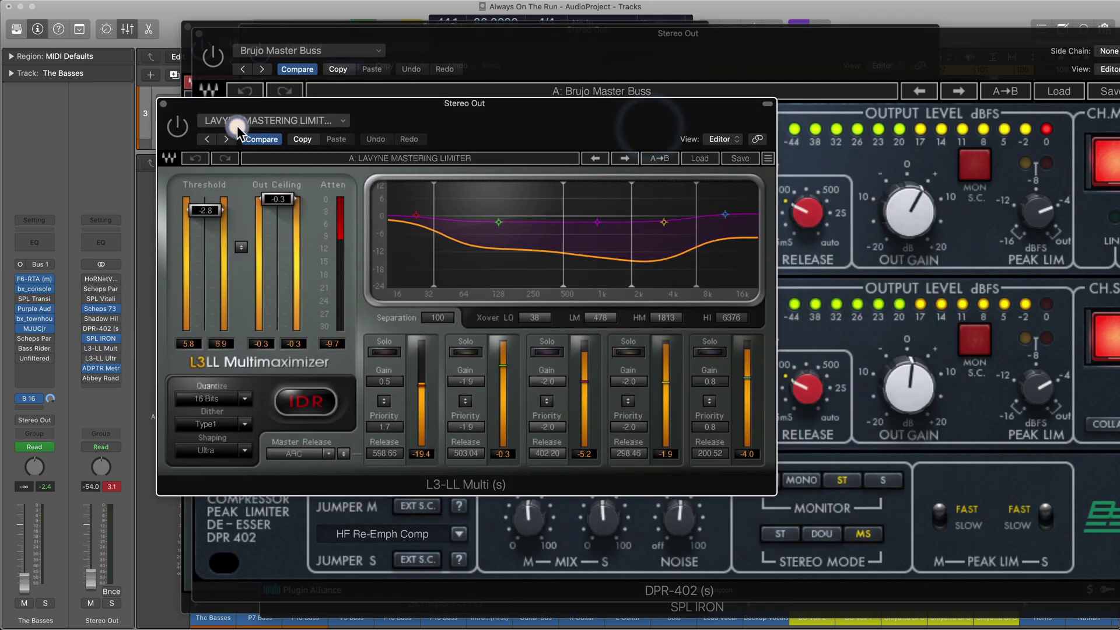
click(177, 126)
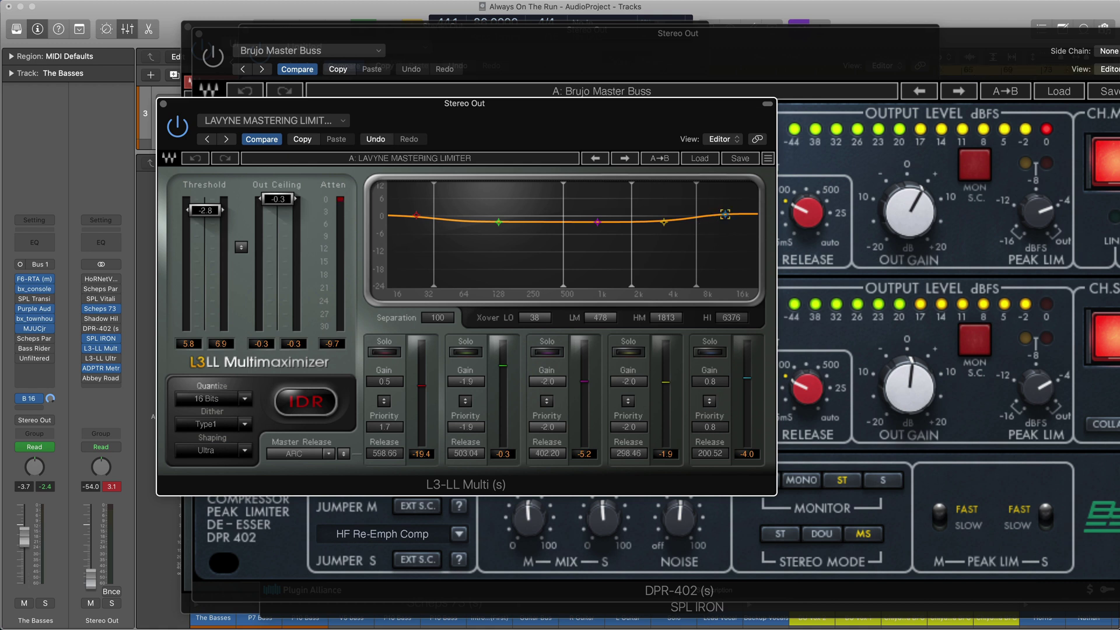
drag(720, 212, 712, 222)
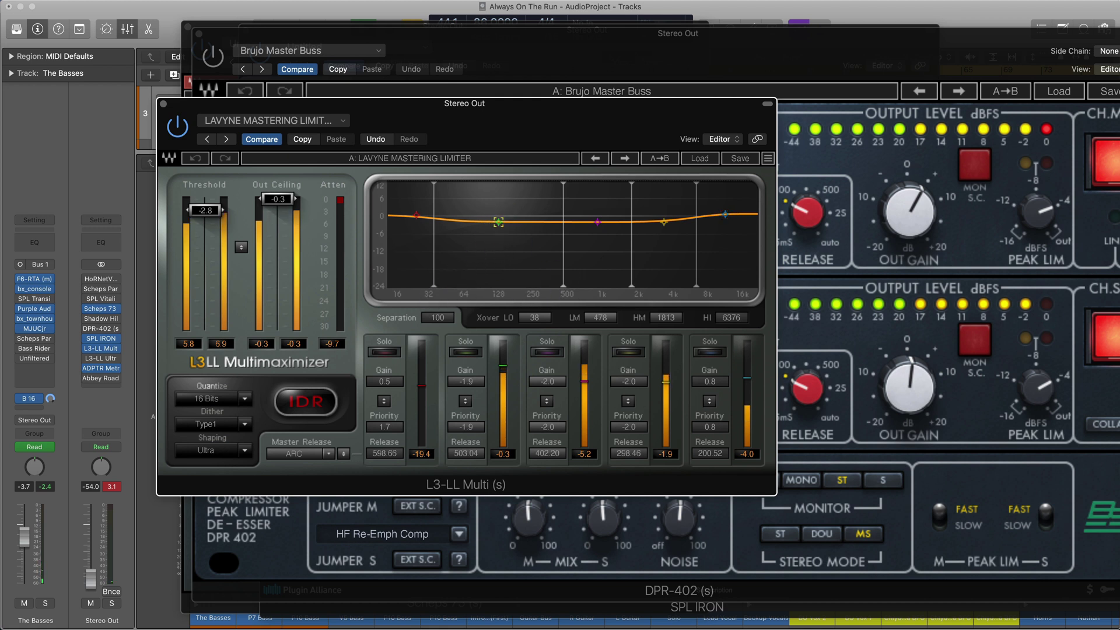
drag(502, 227, 616, 228)
Close the L3-LL Multi, DPR-402 and SPL IRON plug-in windows
click(165, 106)
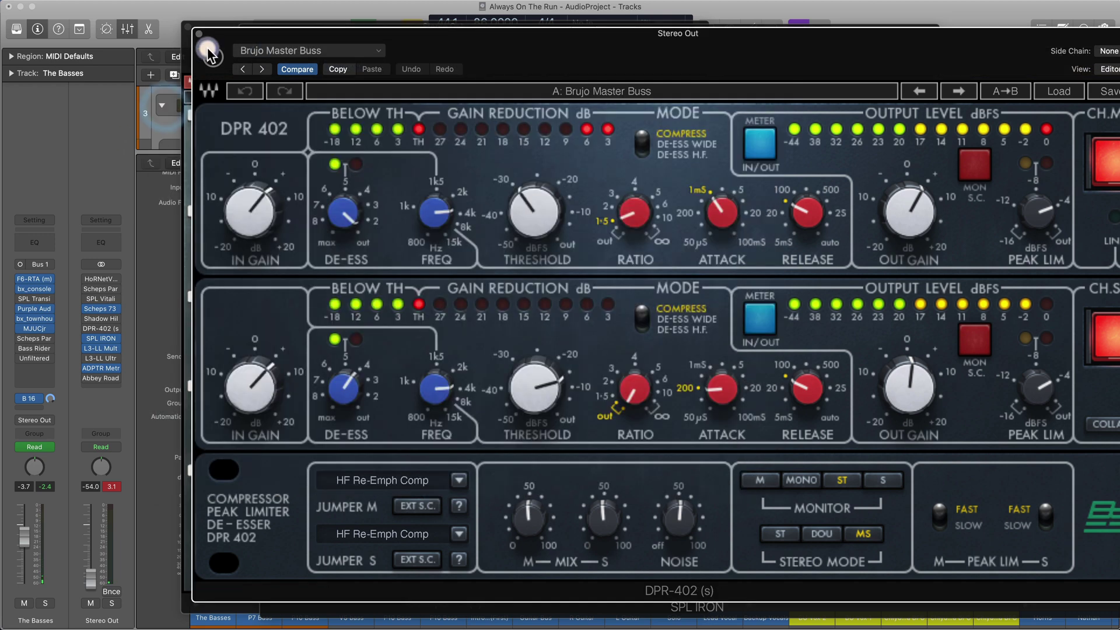
click(200, 39)
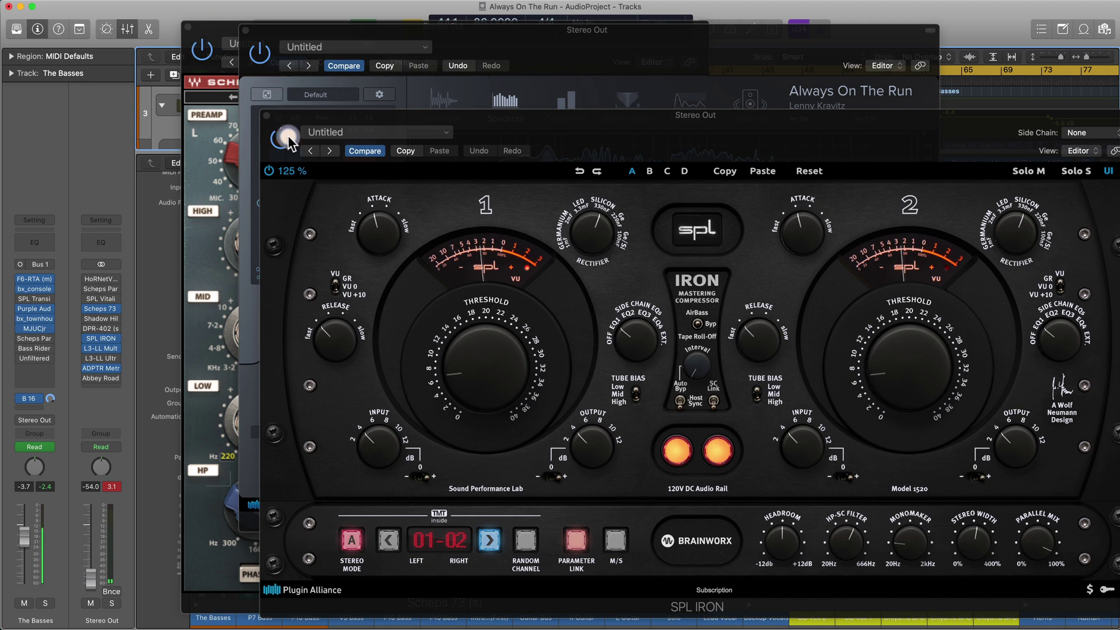
click(267, 116)
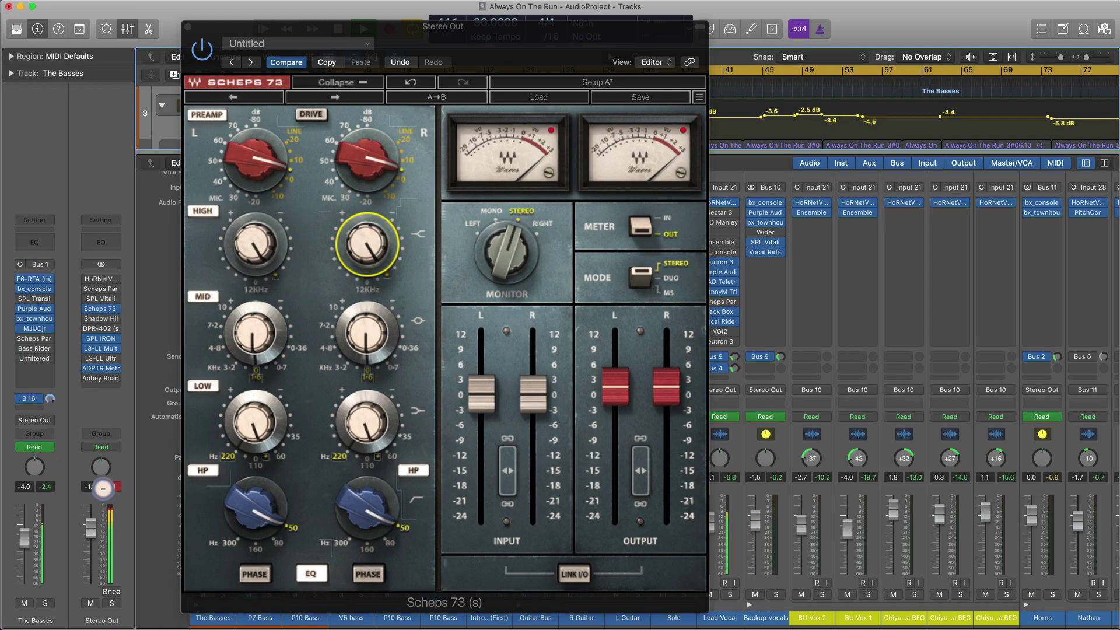
Set the Stereo Out fader to -0.4 dB and move the Scheps 73 window aside to uncover the mixer
drag(105, 490, 106, 493)
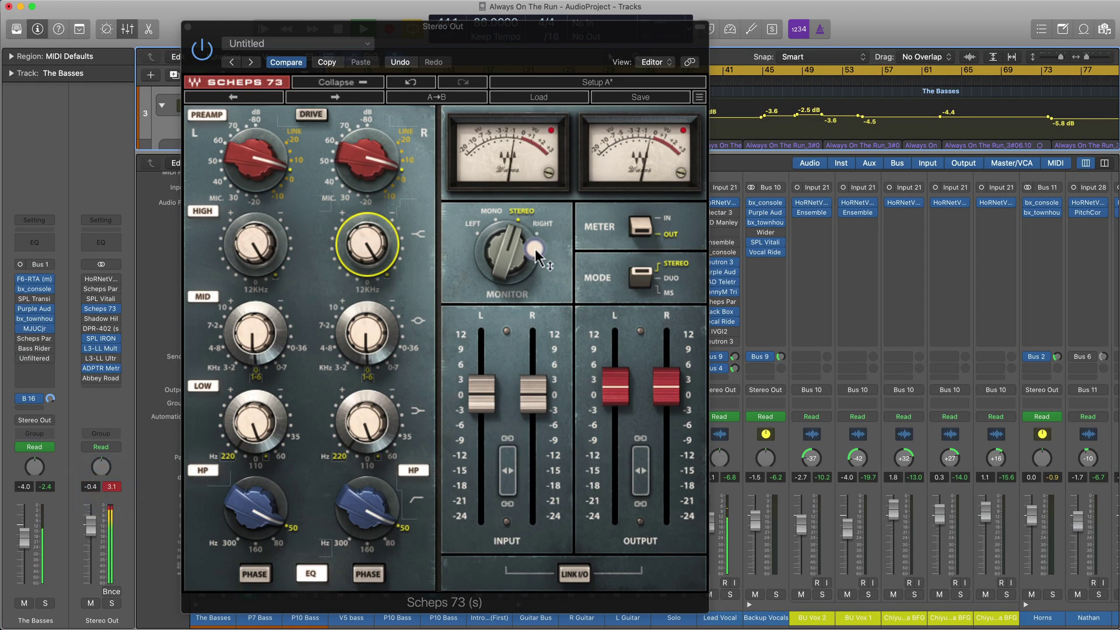
click(397, 135)
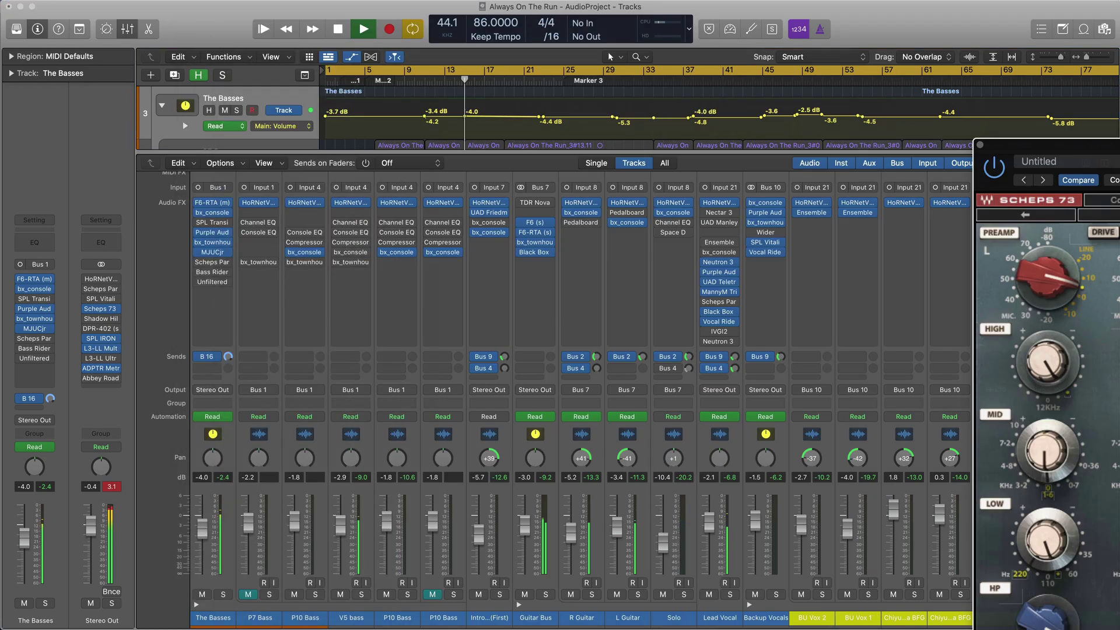